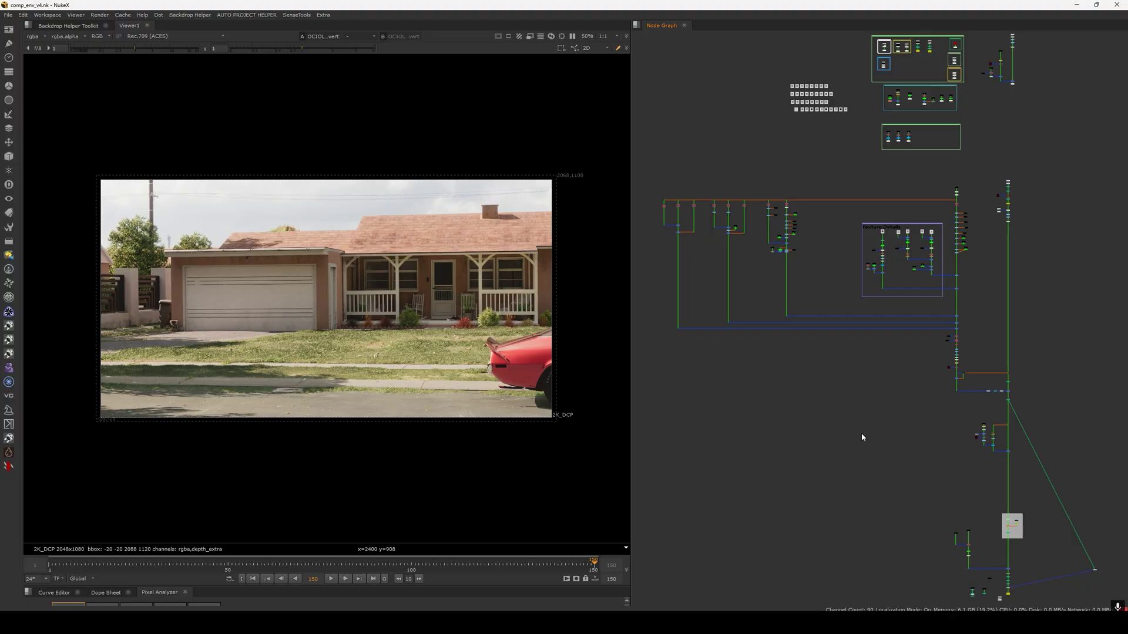
Play and scrub the rendered comp near the end of the node tree to review the man walking toward the house.
middle_drag(883, 474, 796, 217)
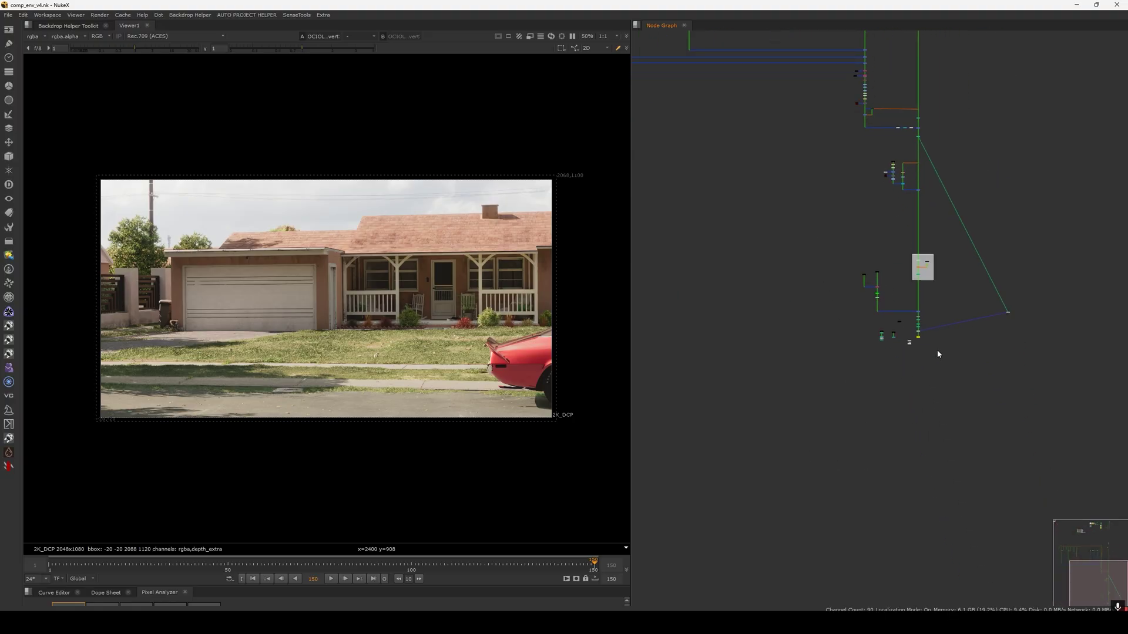
scroll(934, 348, up, 8)
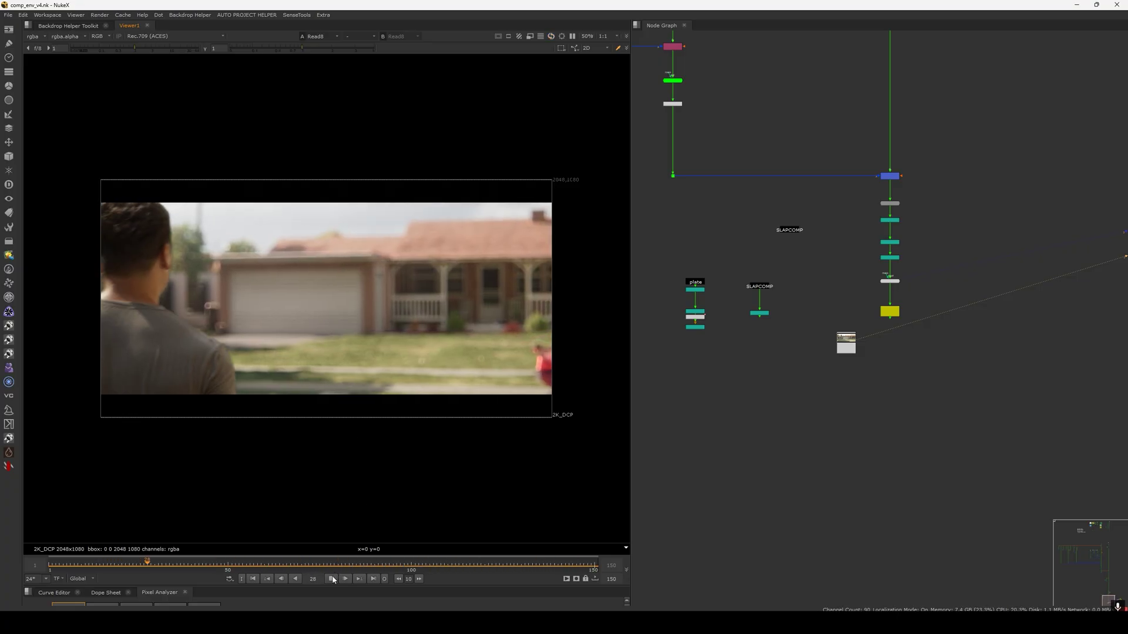
click(330, 578)
drag(330, 568, 286, 571)
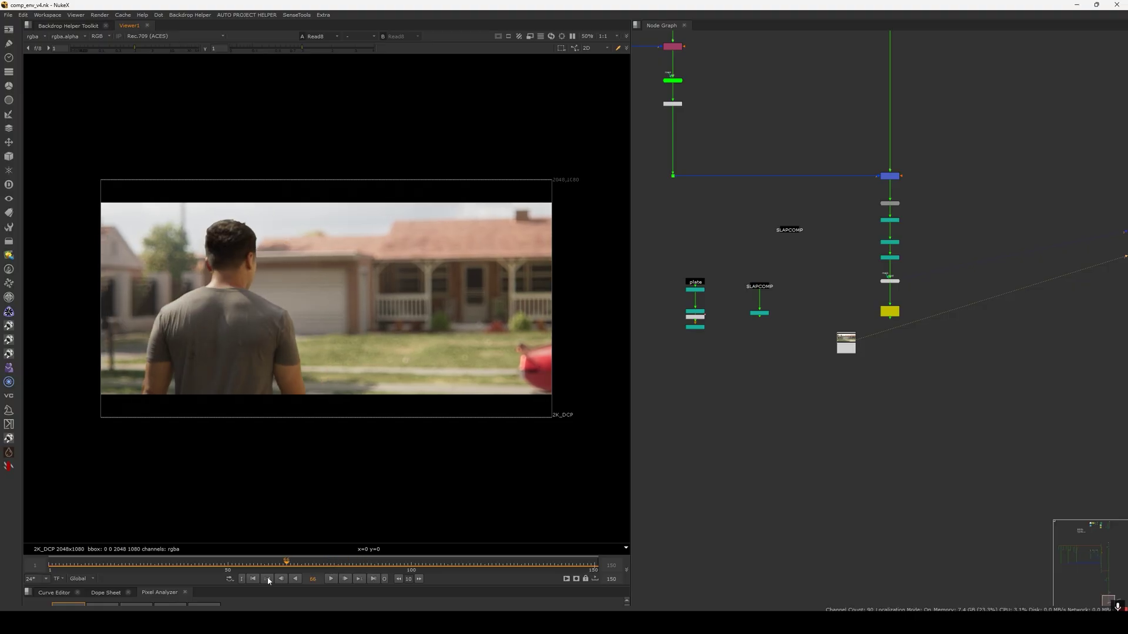
click(253, 579)
key(l)
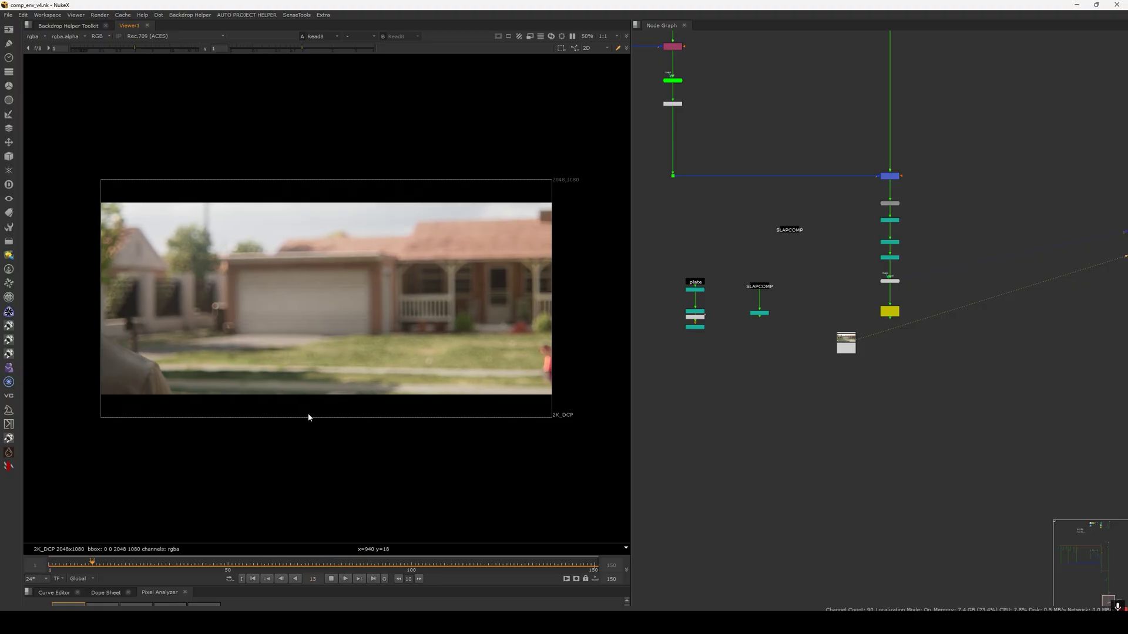
key(f)
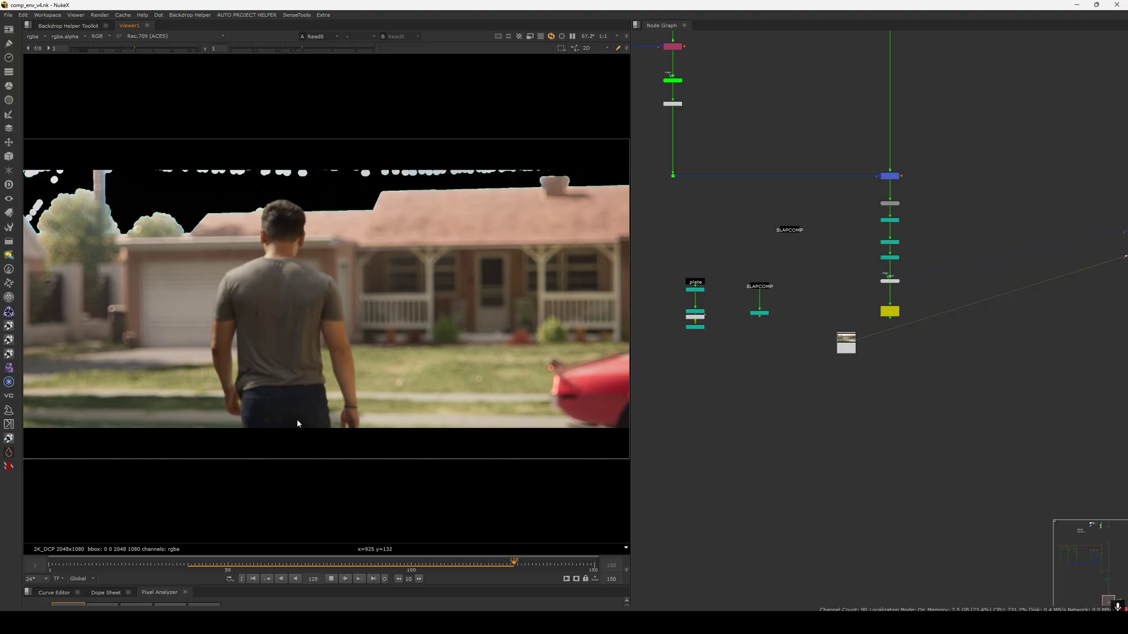
drag(568, 566, 496, 568)
click(253, 579)
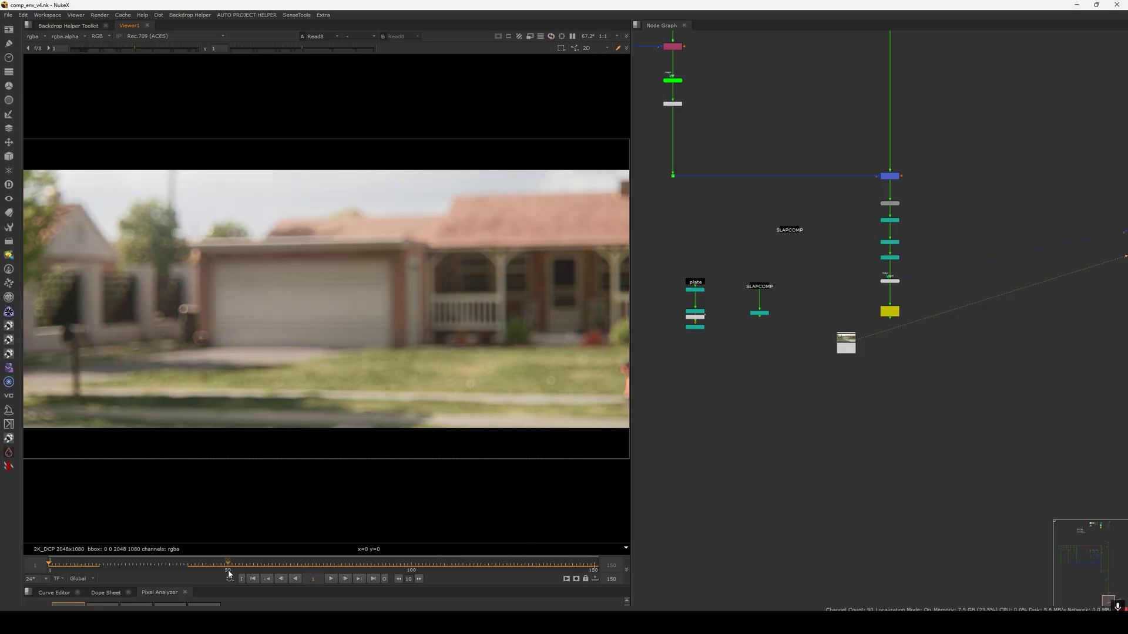
drag(228, 573, 311, 570)
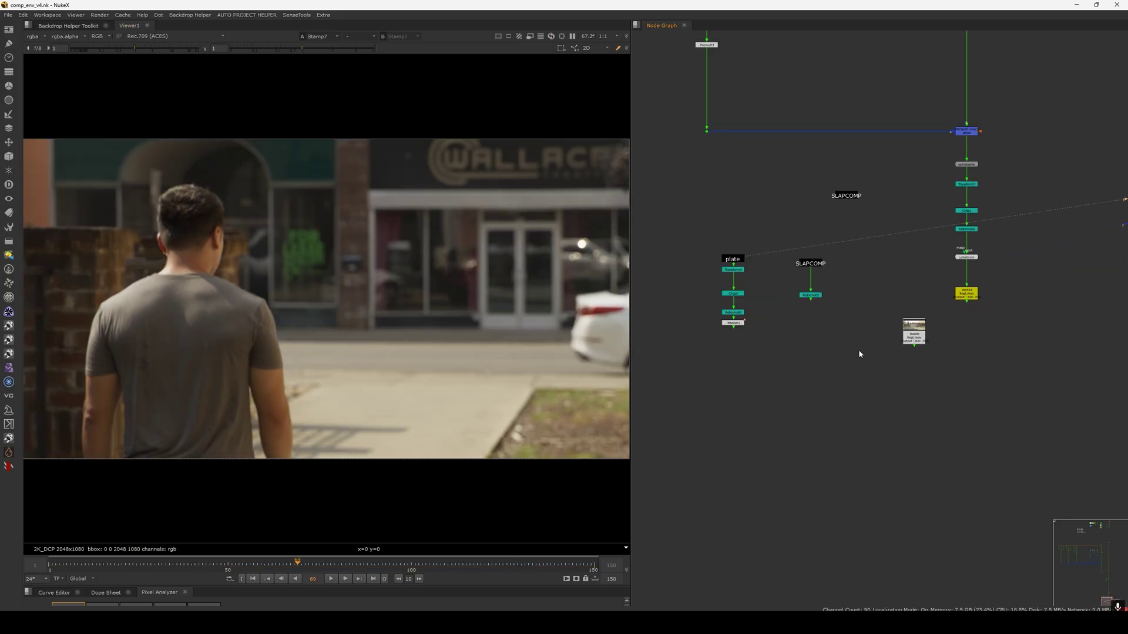
Compare the original plate with the rendered comp, going to the last frame at 150.
scroll(404, 352, down, 1)
middle_drag(425, 348, 394, 351)
drag(907, 343, 906, 350)
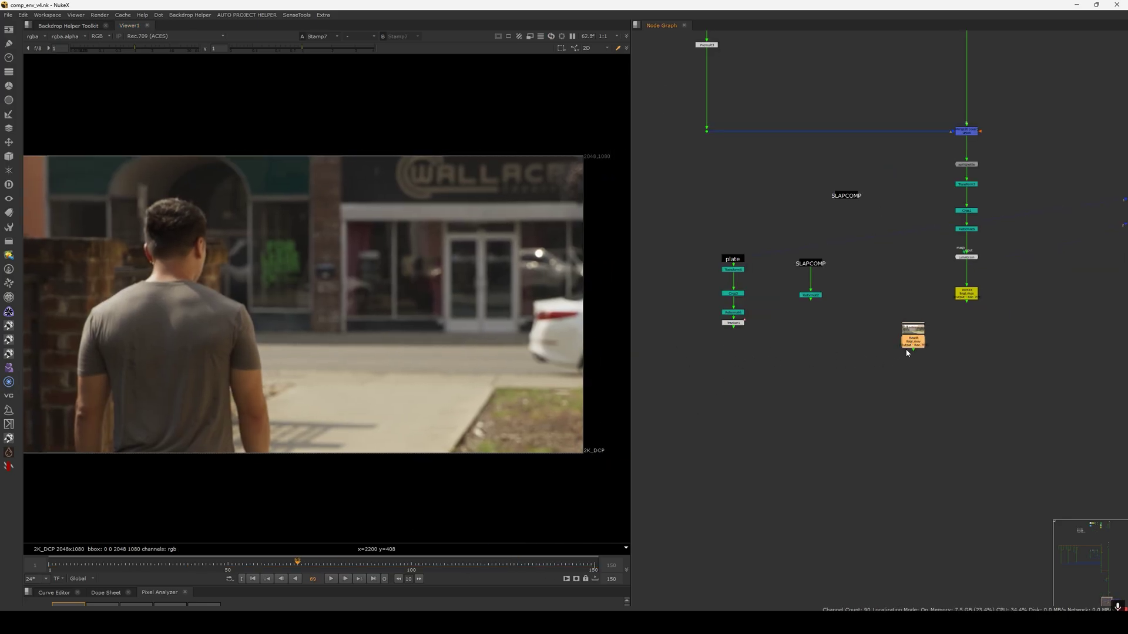
key(2)
click(886, 376)
click(374, 579)
key(1)
key(2)
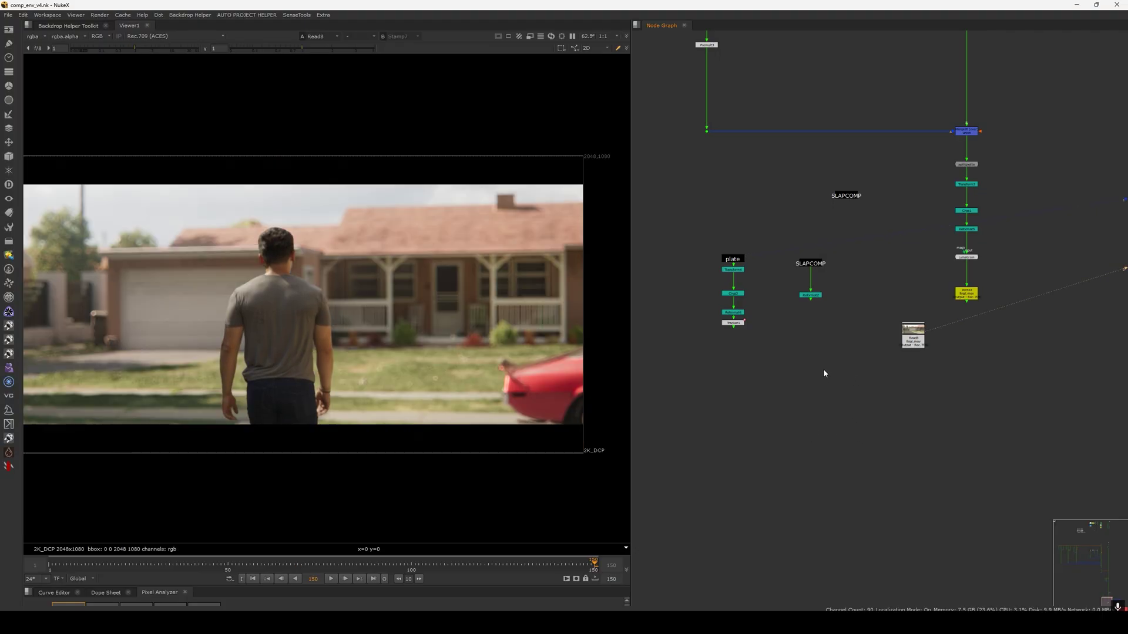
View the house environment comp from the main branch just above the DOF group.
scroll(836, 373, down, 5)
scroll(889, 428, down, 4)
middle_drag(820, 272, 841, 327)
key(f)
key(f)
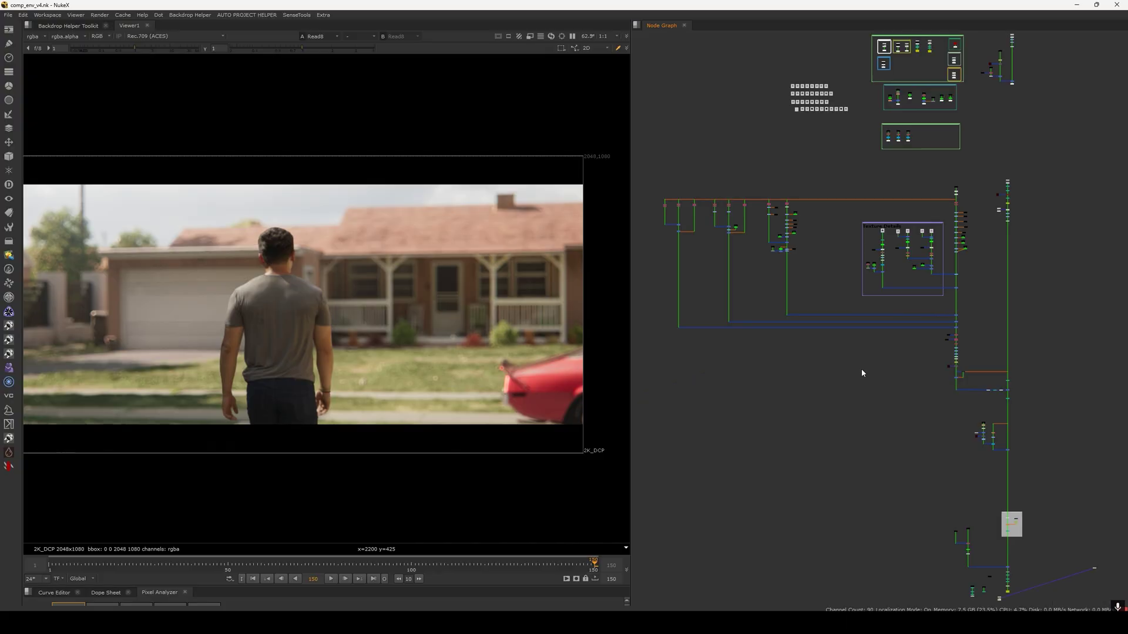
scroll(894, 358, up, 6)
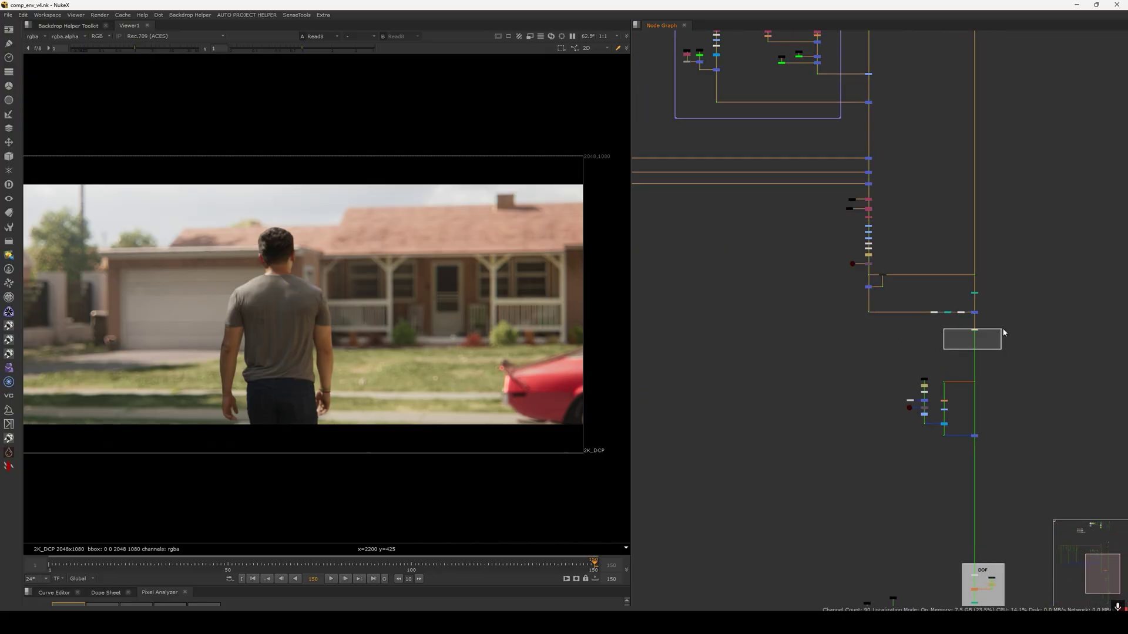
middle_drag(995, 330, 1019, 328)
scroll(298, 282, up, 6)
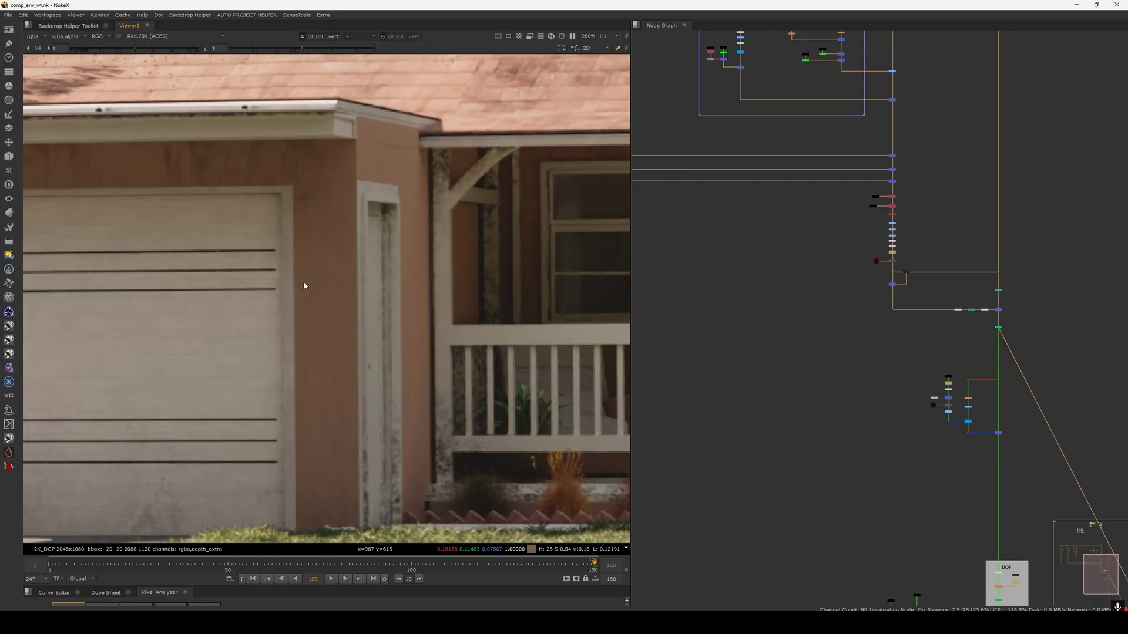
Examine the surface textures on the garage door, the walls and the fence area of the house comp up close.
scroll(300, 288, down, 1)
middle_drag(266, 297, 472, 295)
scroll(472, 295, down, 5)
middle_drag(859, 201, 904, 369)
scroll(428, 382, up, 5)
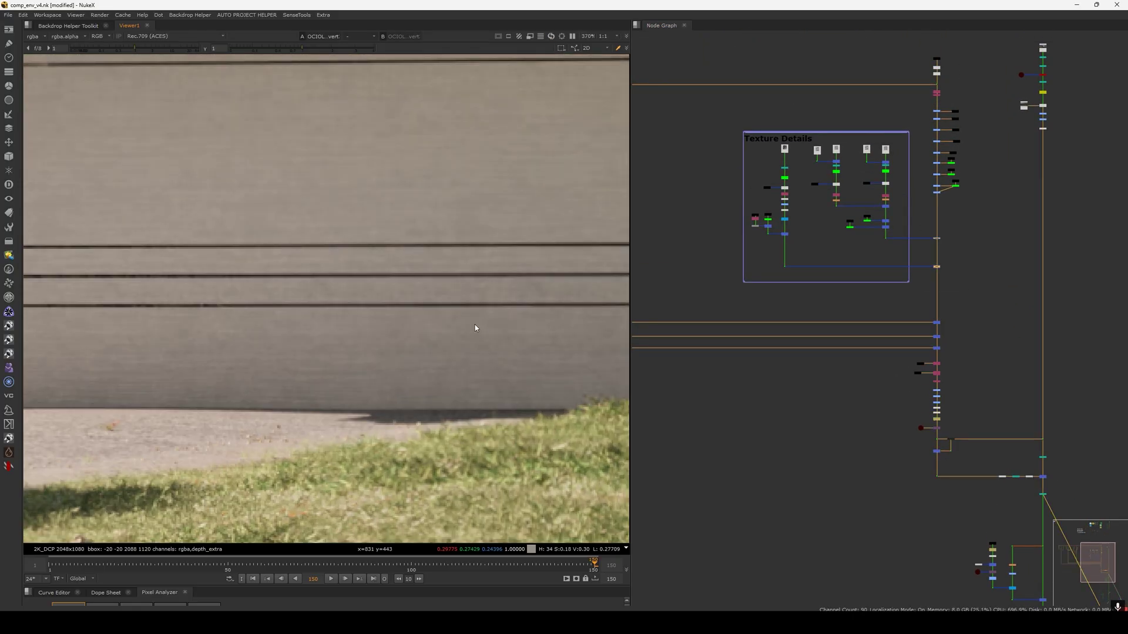
scroll(410, 378, down, 2)
middle_drag(557, 285, 410, 320)
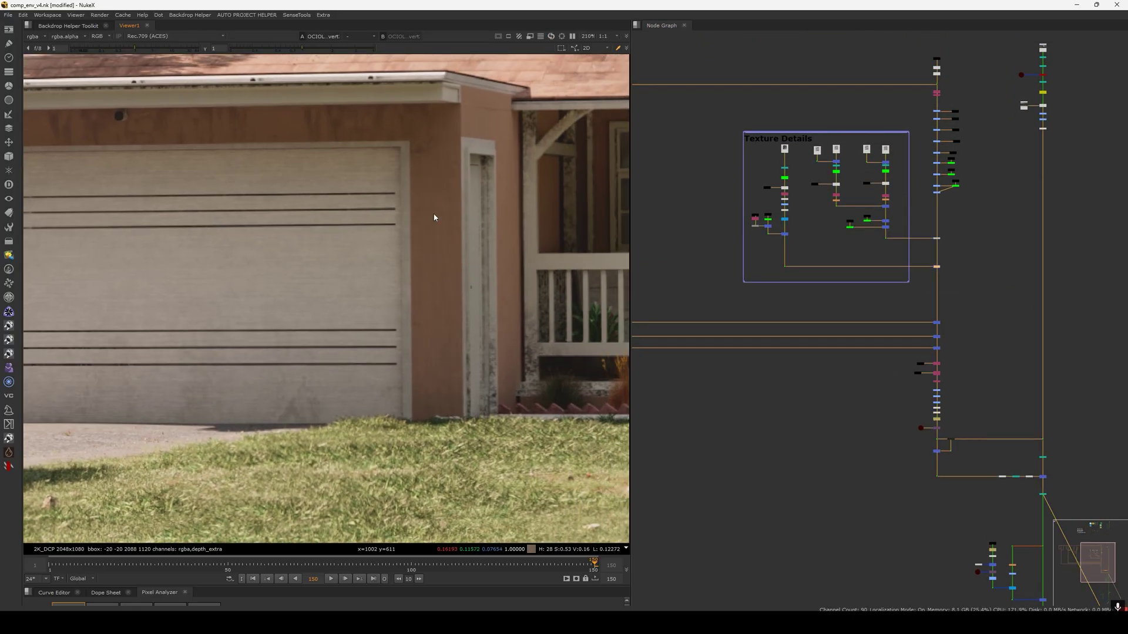
scroll(461, 199, up, 3)
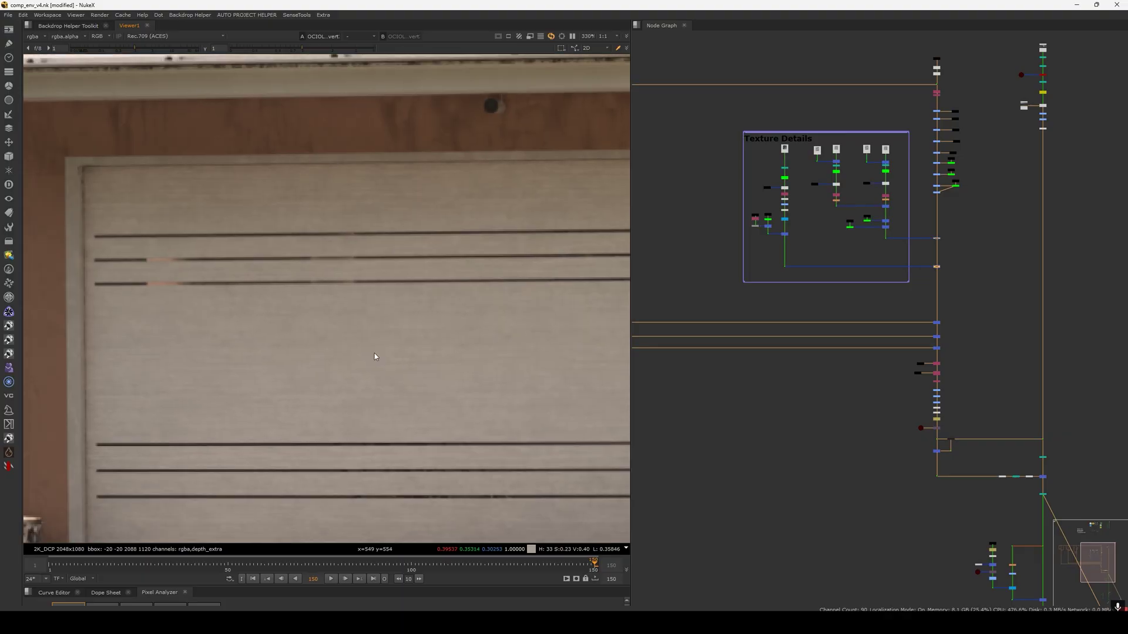
middle_drag(216, 165, 325, 208)
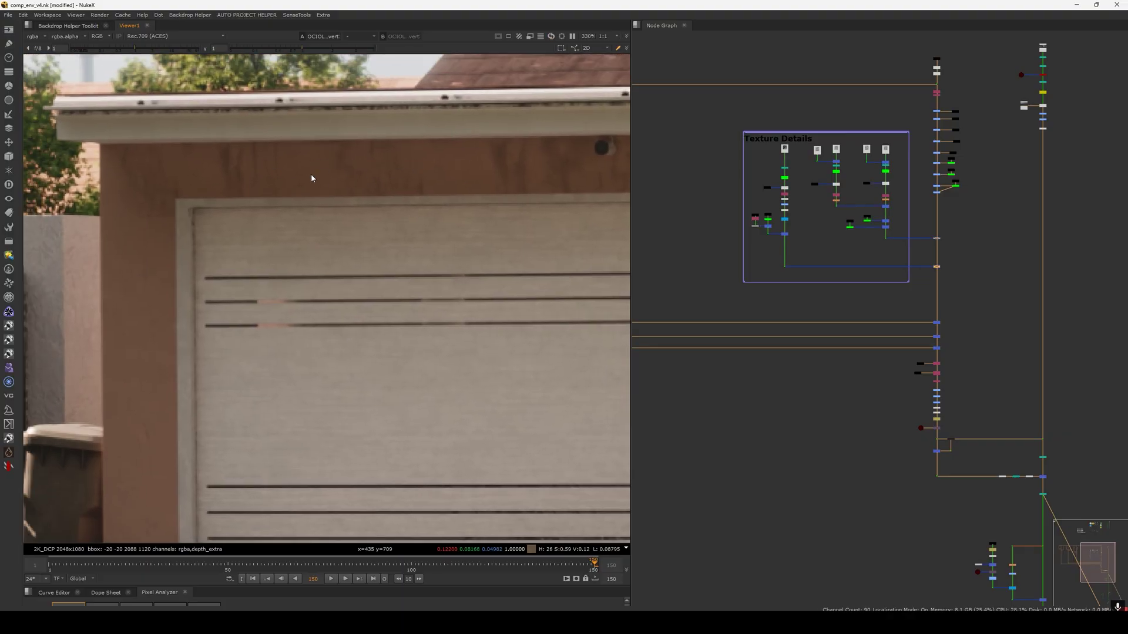
middle_drag(245, 260, 498, 108)
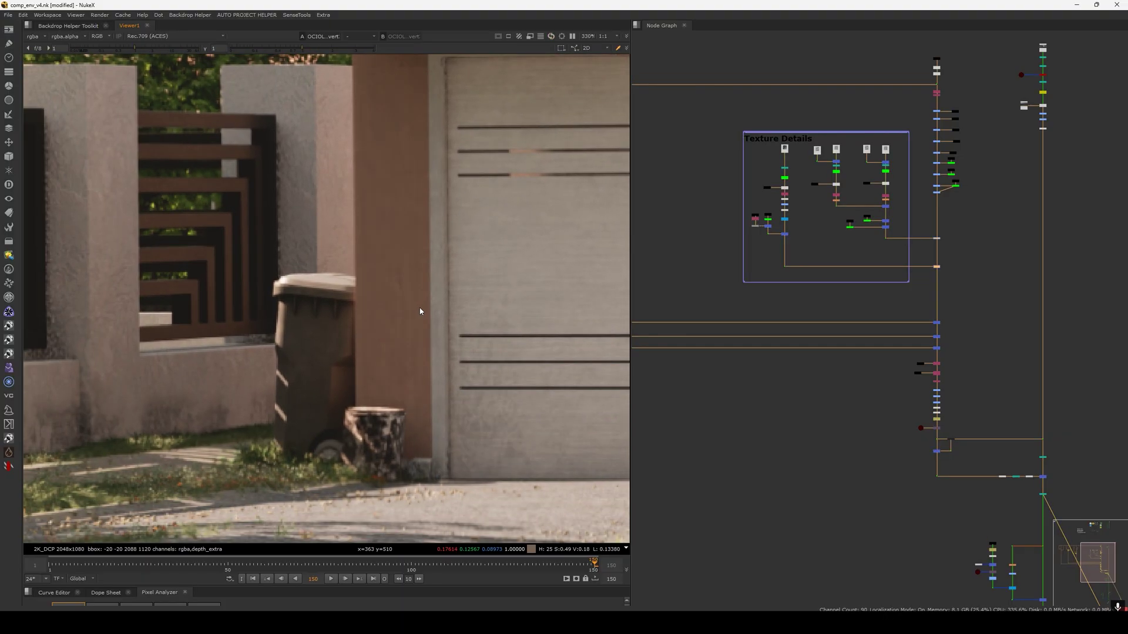
middle_drag(460, 360, 345, 327)
scroll(346, 327, down, 4)
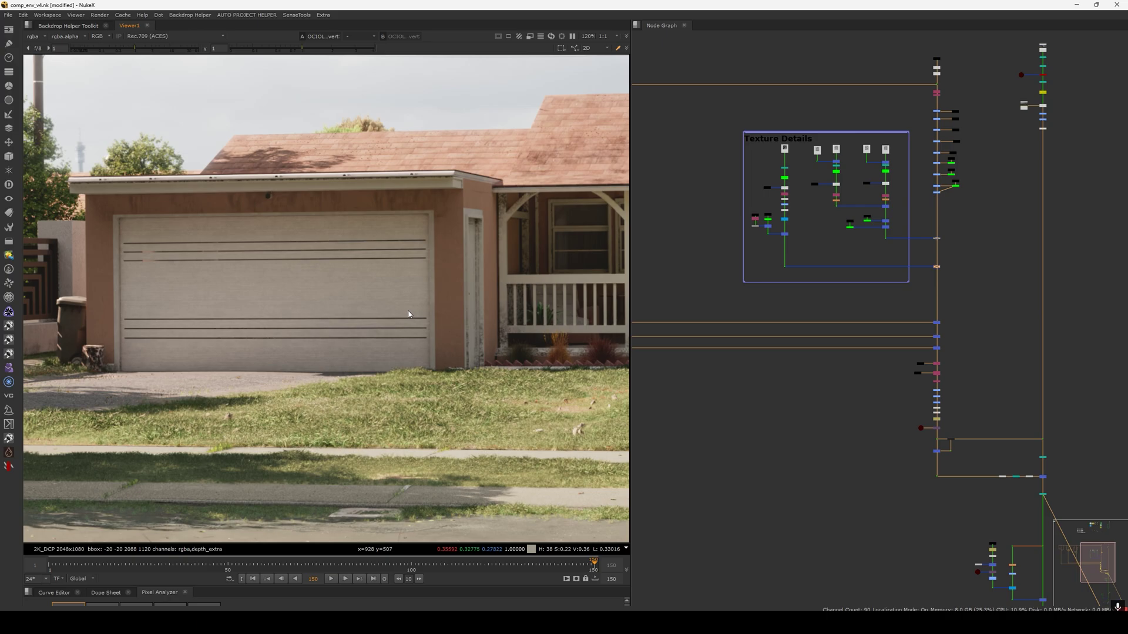
key(f)
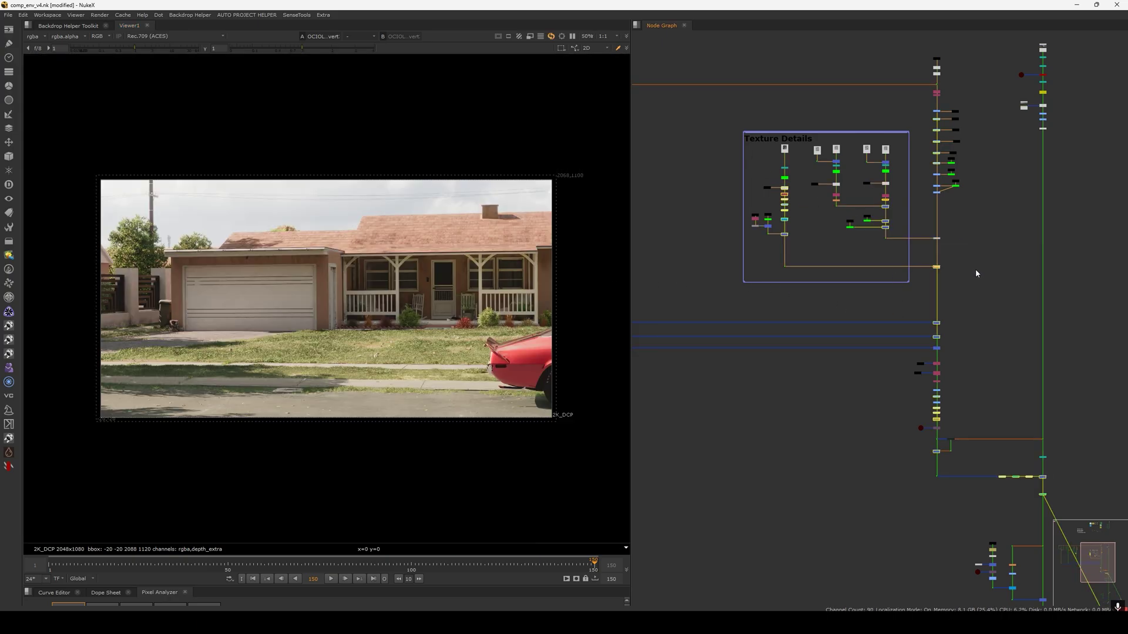
Shift the Texture Details backdrop and its nodes slightly away from the main node branch.
key(f)
drag(840, 210, 947, 302)
scroll(944, 235, up, 2)
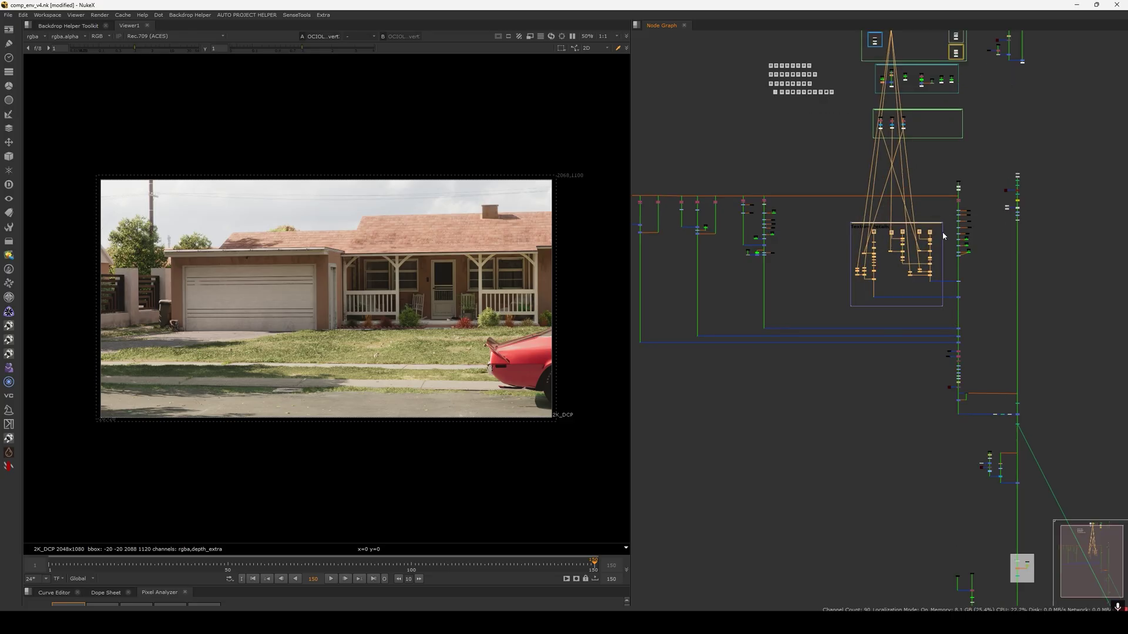
drag(930, 236, 916, 237)
click(940, 210)
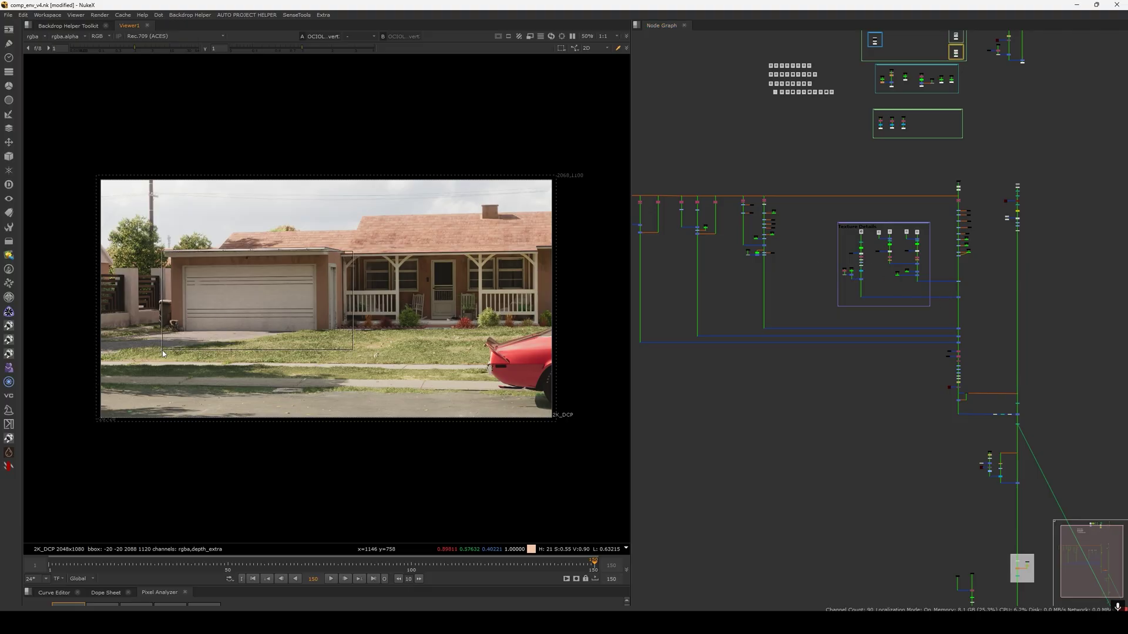
Examine the Texture Details group and the existing CG DATA, shuffle and STMAP INPUT chains in the P_STMAP backdrop.
middle_drag(900, 381, 850, 400)
scroll(895, 260, up, 1)
scroll(892, 265, up, 5)
scroll(891, 274, down, 4)
middle_drag(878, 257, 889, 291)
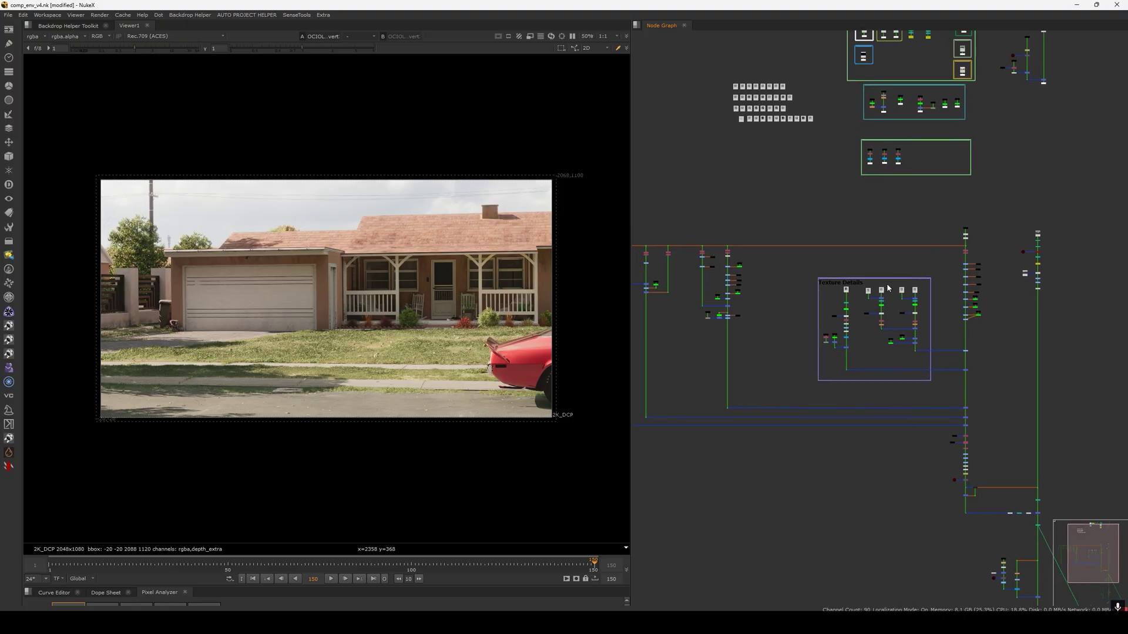
scroll(892, 165, up, 5)
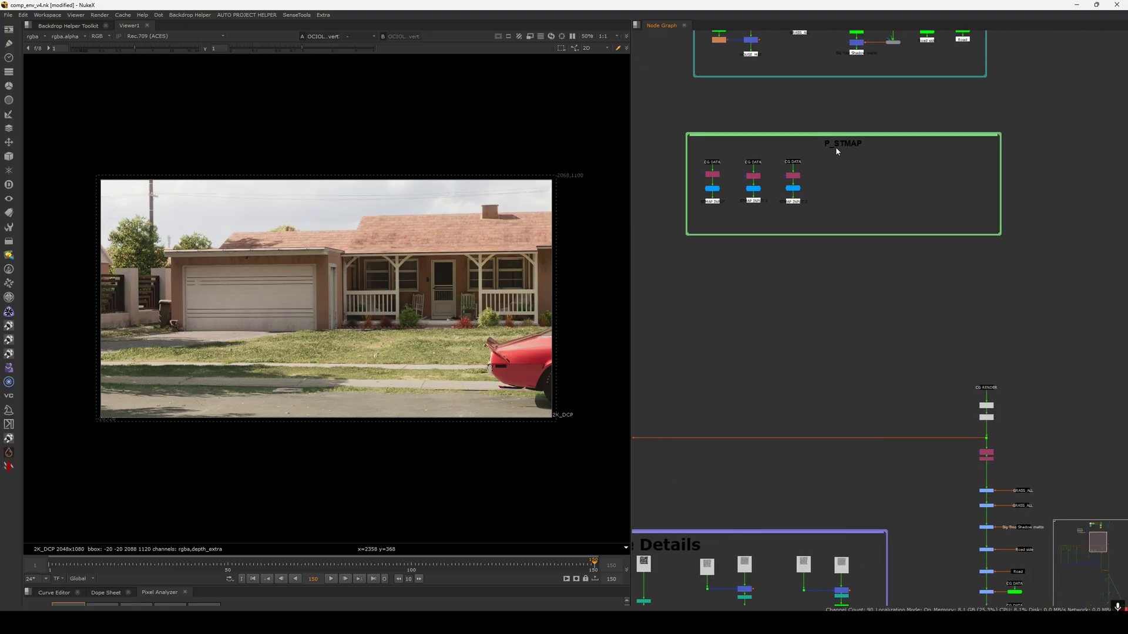
scroll(837, 152, up, 3)
drag(794, 163, 792, 162)
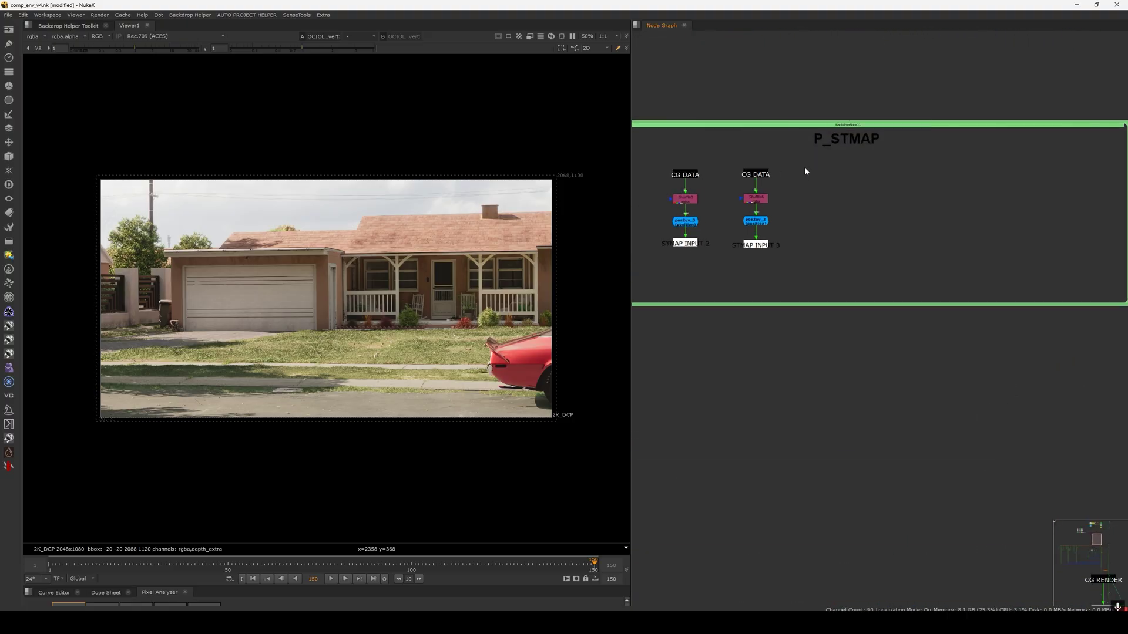
middle_drag(742, 185, 843, 170)
drag(903, 154, 685, 264)
click(750, 249)
Add a CG DATA stamp in the free space of the P_STMAP backdrop, beside the existing chains.
middle_drag(1023, 185, 856, 213)
key(F8)
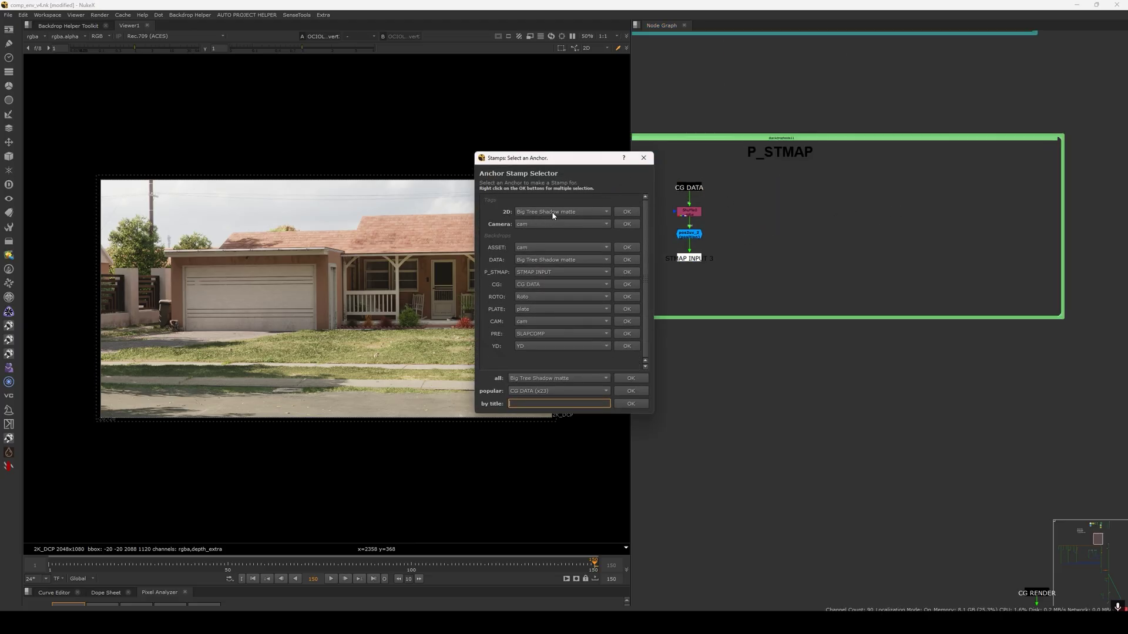
click(552, 216)
click(552, 222)
click(627, 211)
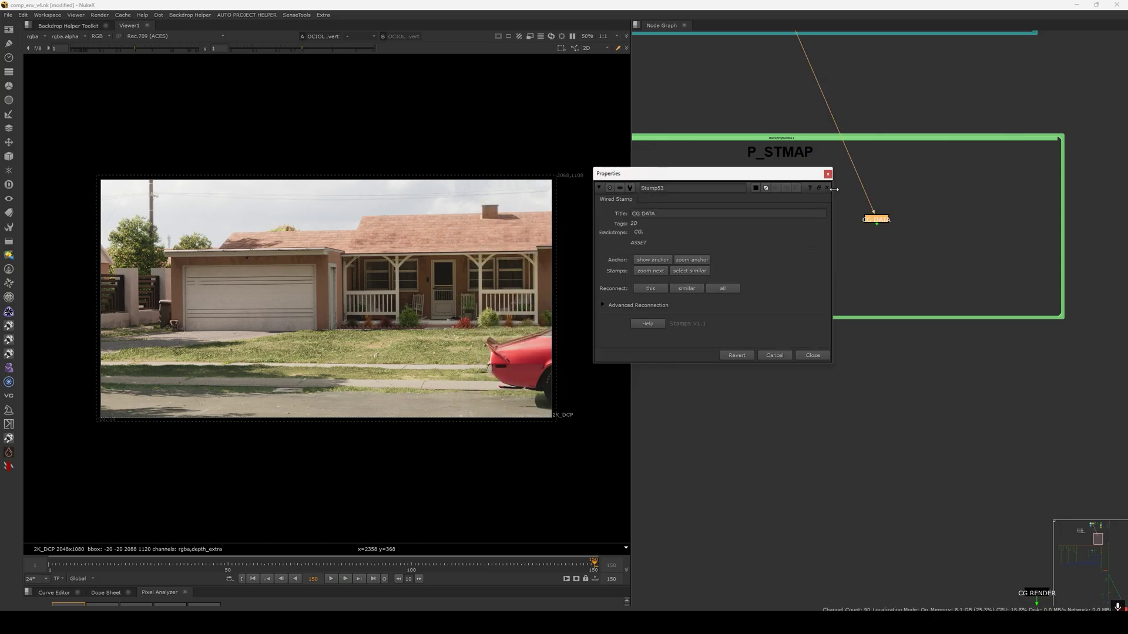
click(827, 187)
View the new CG DATA stamp, check its position layer and return the display to rgba.
key(1)
scroll(814, 200, up, 4)
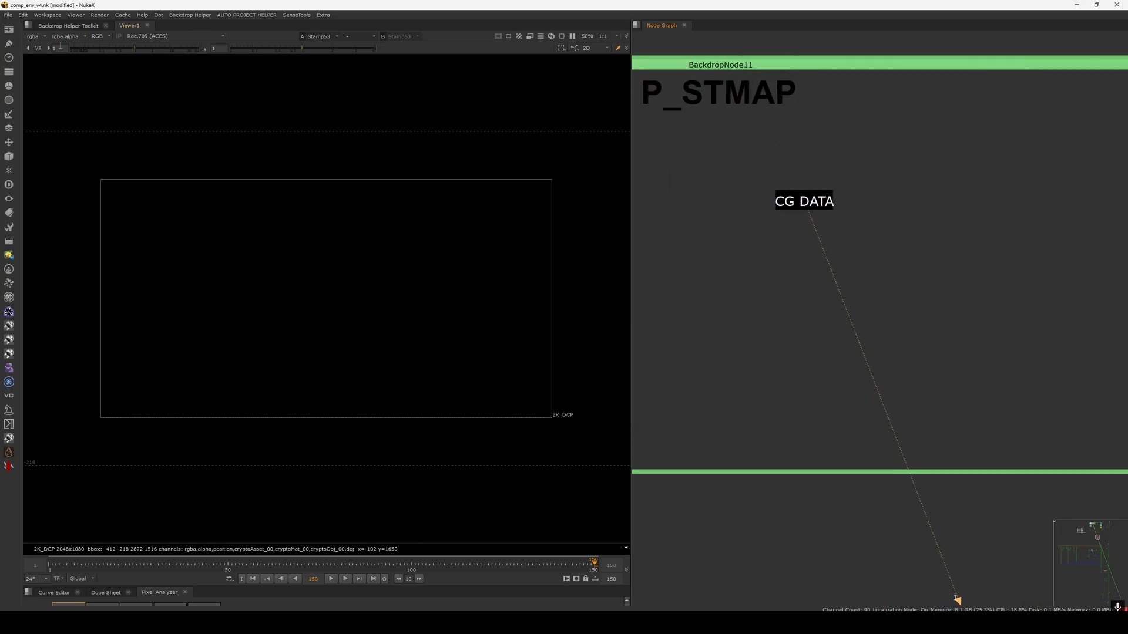
click(32, 37)
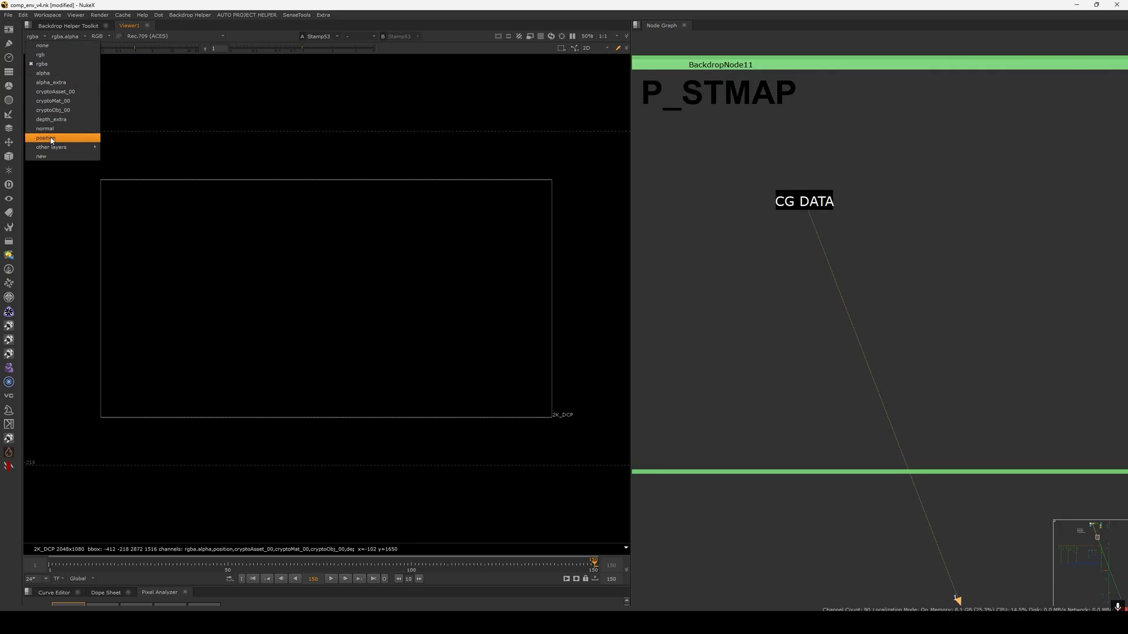
click(52, 140)
click(39, 37)
click(43, 65)
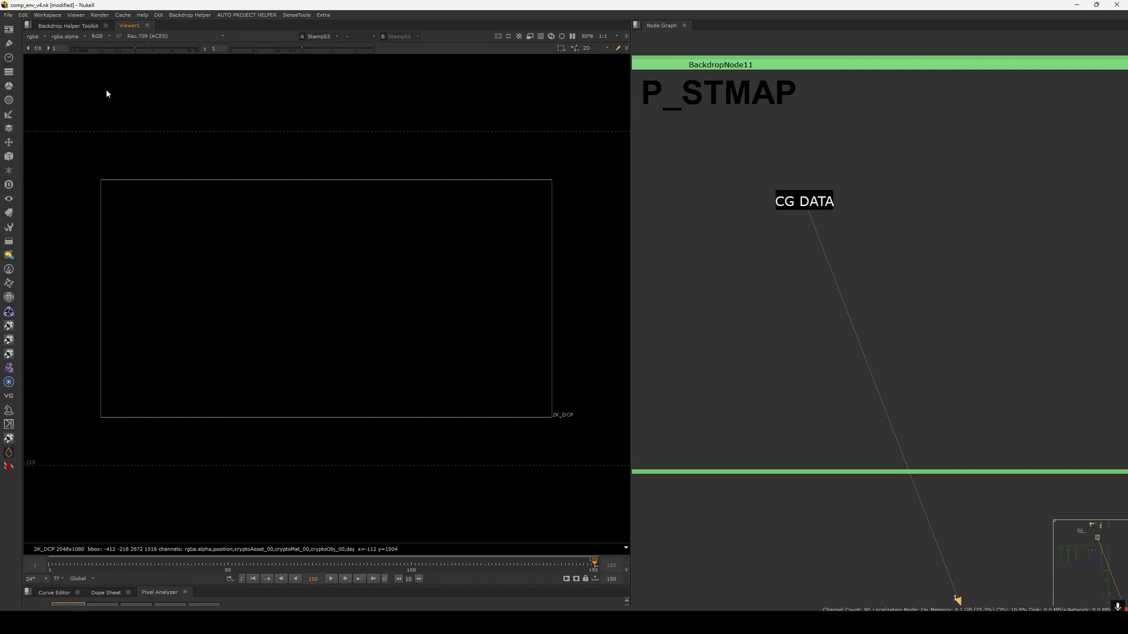
Add a Shuffle node under the new CG DATA stamp and arrange it below the stamp.
click(828, 201)
key(Tab)
text(shuff)
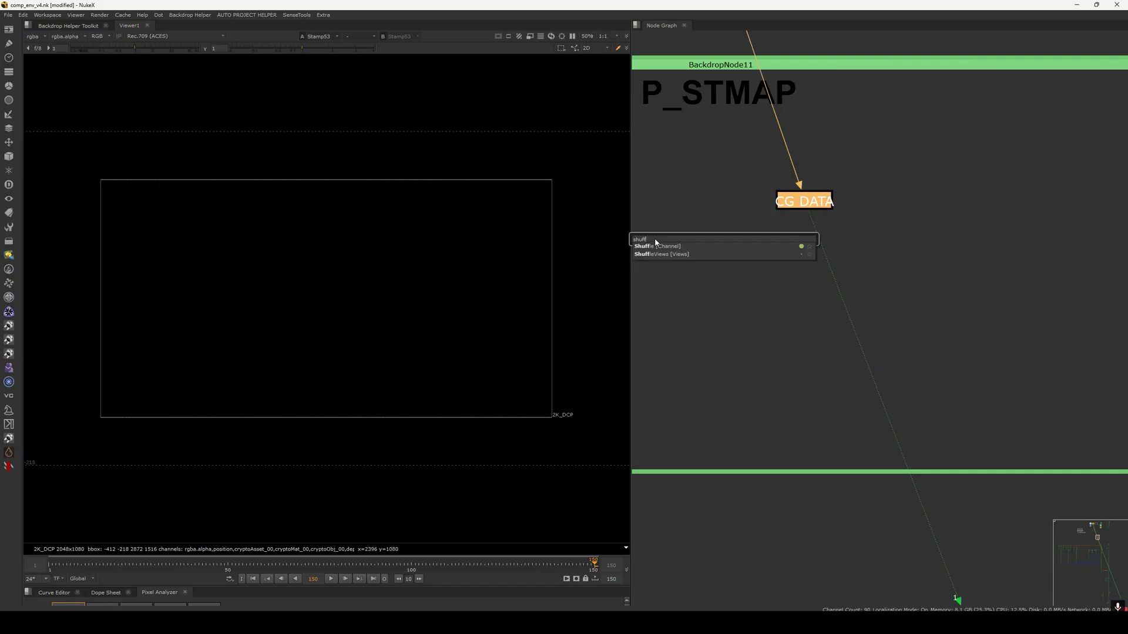
key(Return)
middle_drag(891, 257, 936, 244)
drag(847, 212, 848, 231)
click(791, 208)
drag(698, 162, 645, 153)
click(827, 237)
click(788, 209)
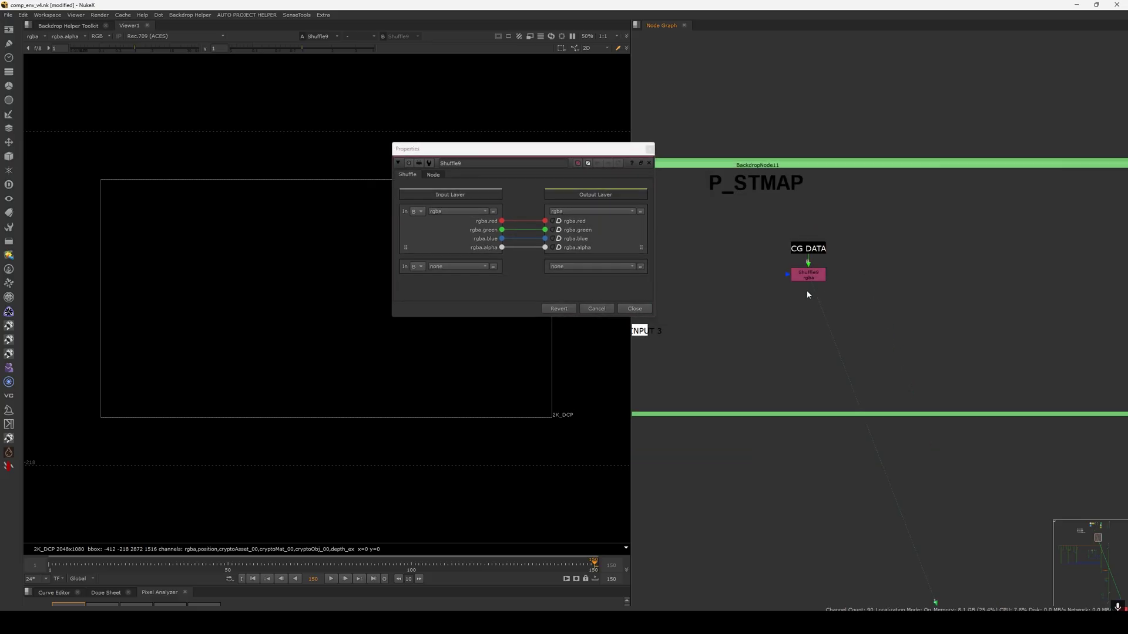
In the Shuffle node, set the second input layer and its output layer to position.
scroll(808, 294, up, 3)
click(813, 269)
drag(524, 155, 557, 117)
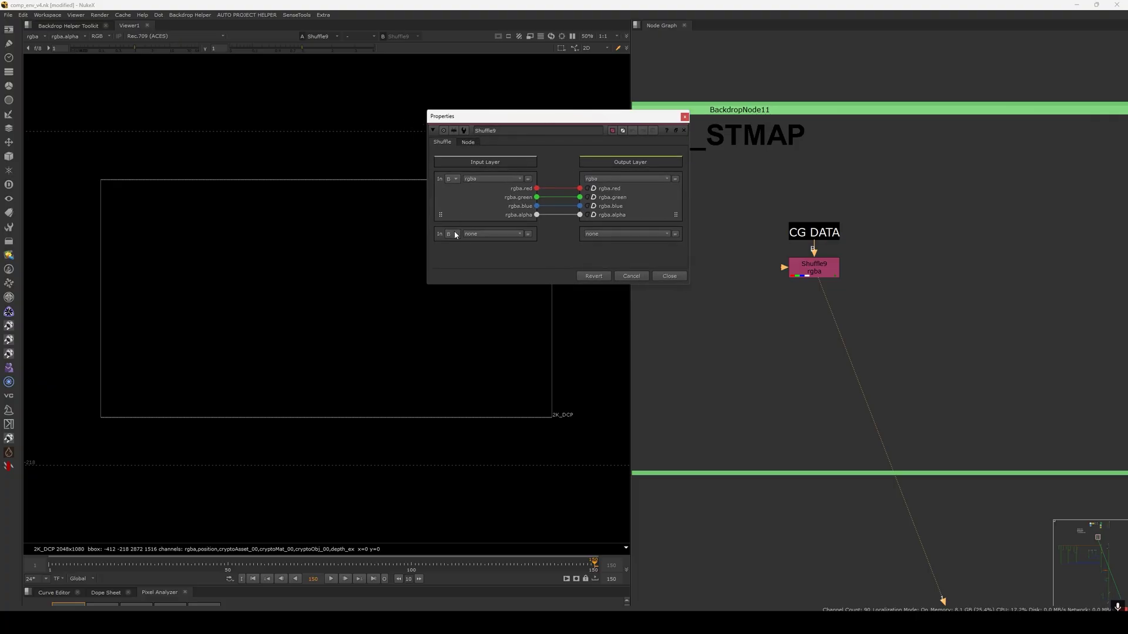
click(473, 235)
click(453, 238)
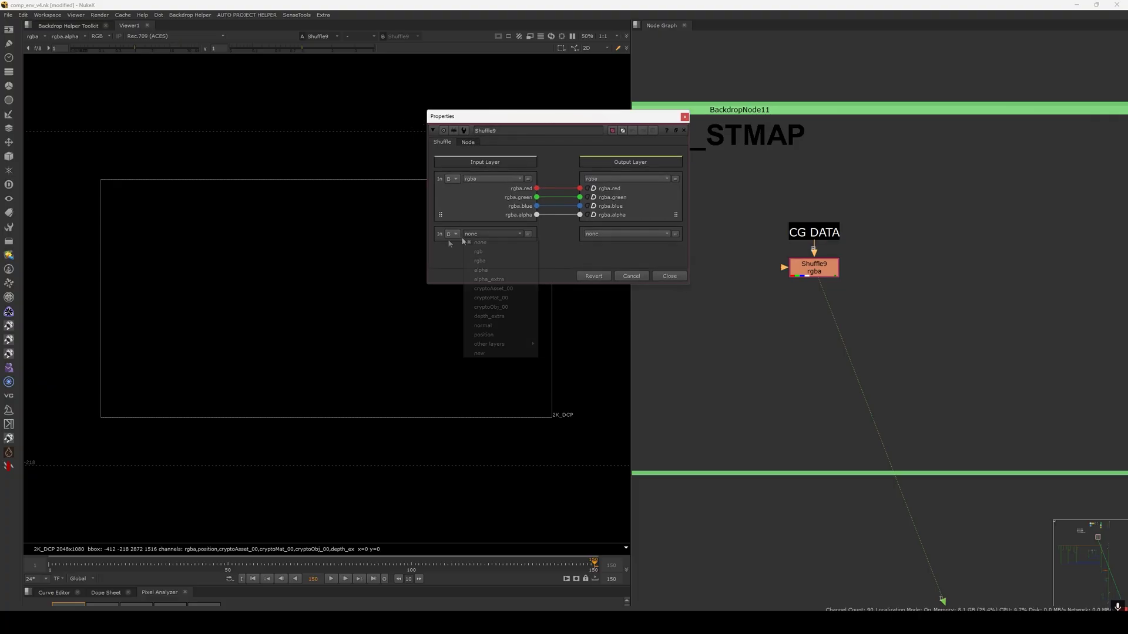
click(470, 235)
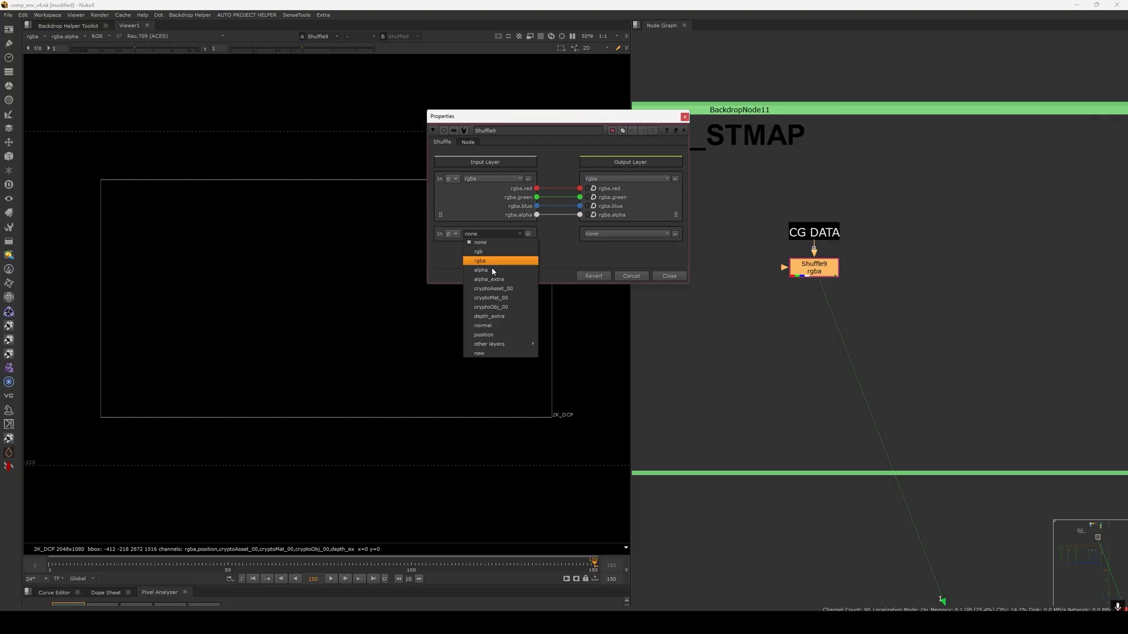
click(497, 343)
click(598, 235)
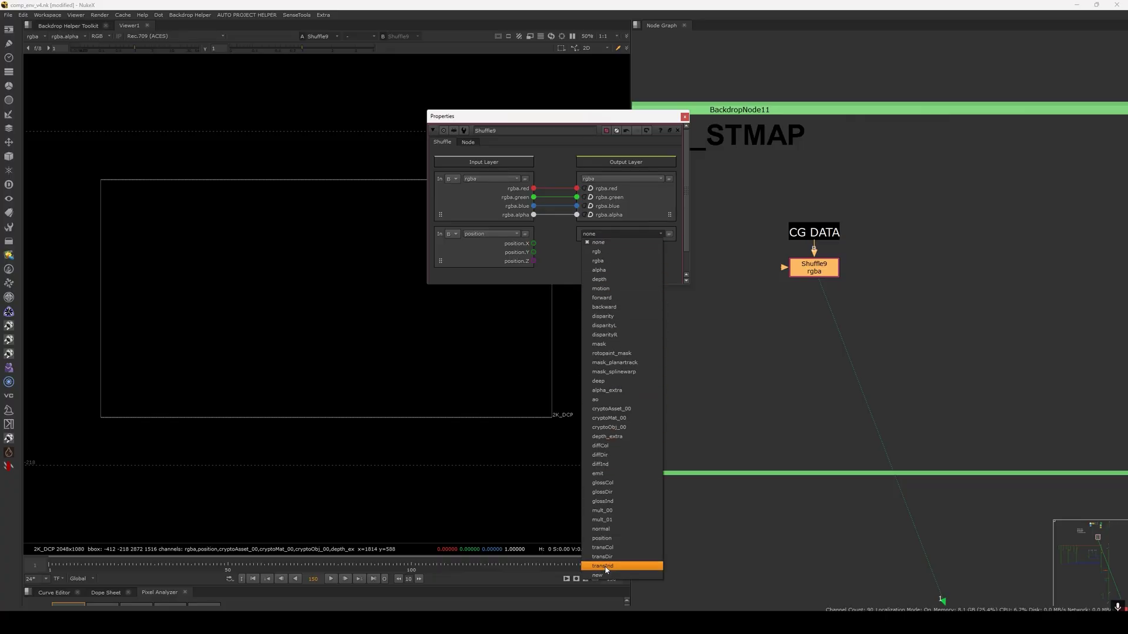
click(624, 539)
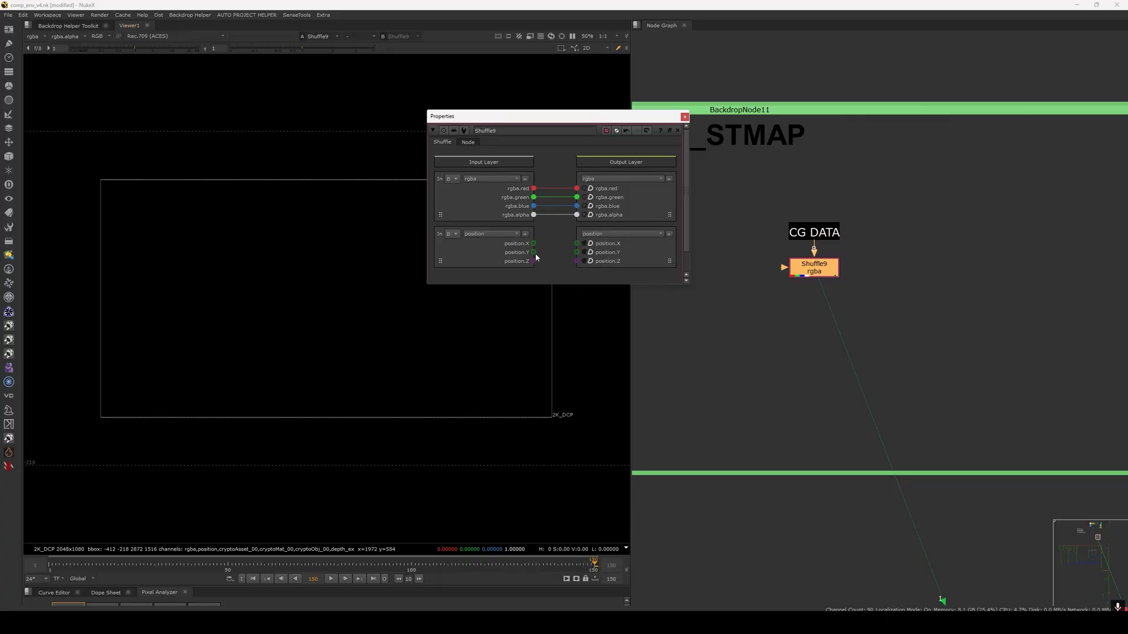
Route the position X, Y and Z channels straight through the Shuffle and align the node under its CG DATA stamp.
drag(497, 251, 631, 247)
drag(803, 266, 770, 281)
key(l)
click(709, 229)
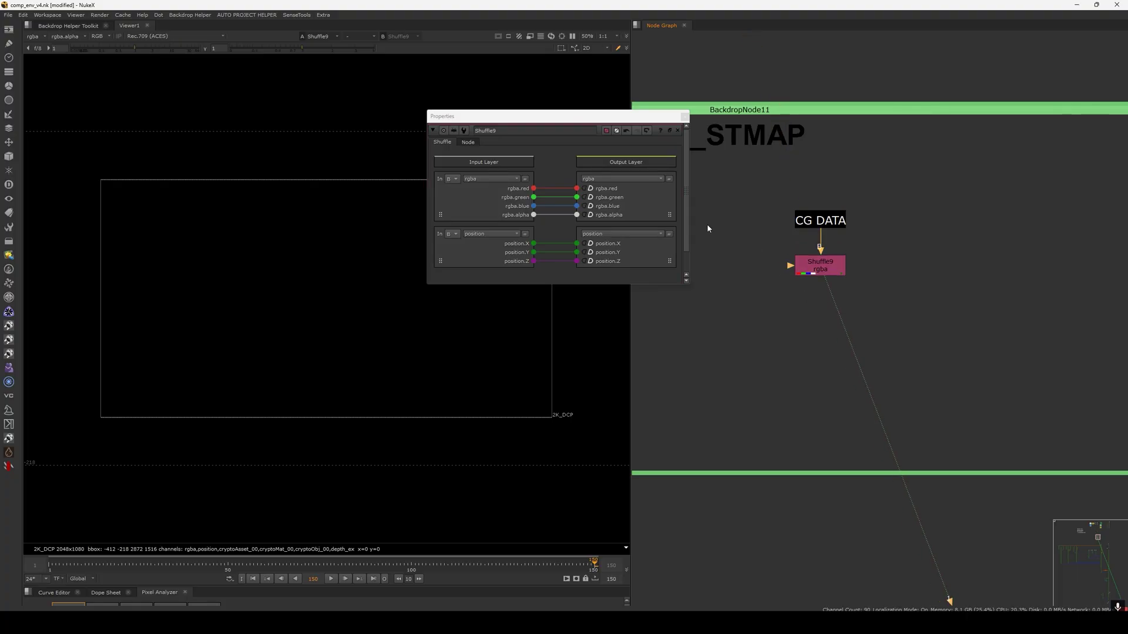
Display the Shuffle's position layer and inspect its red and blue channels separately.
click(33, 36)
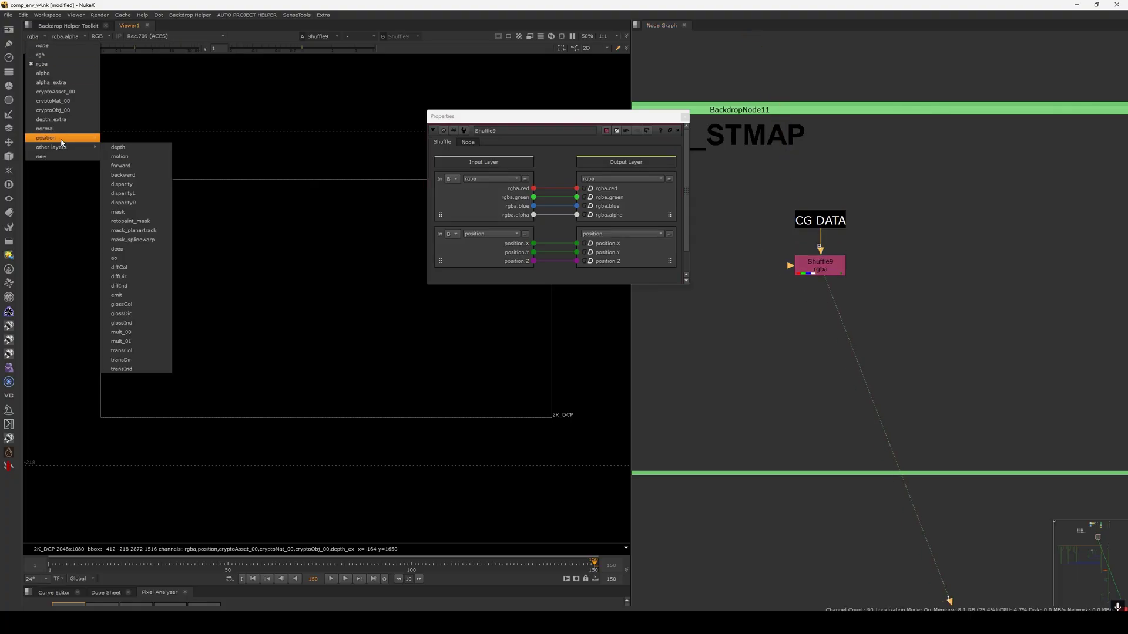
click(61, 139)
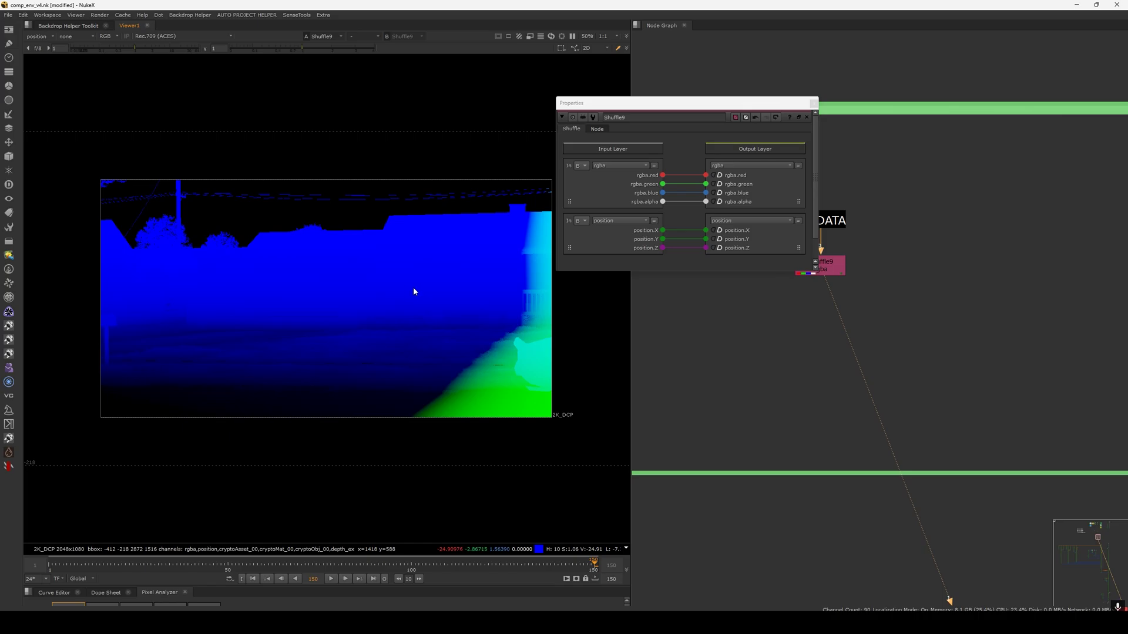
key(r)
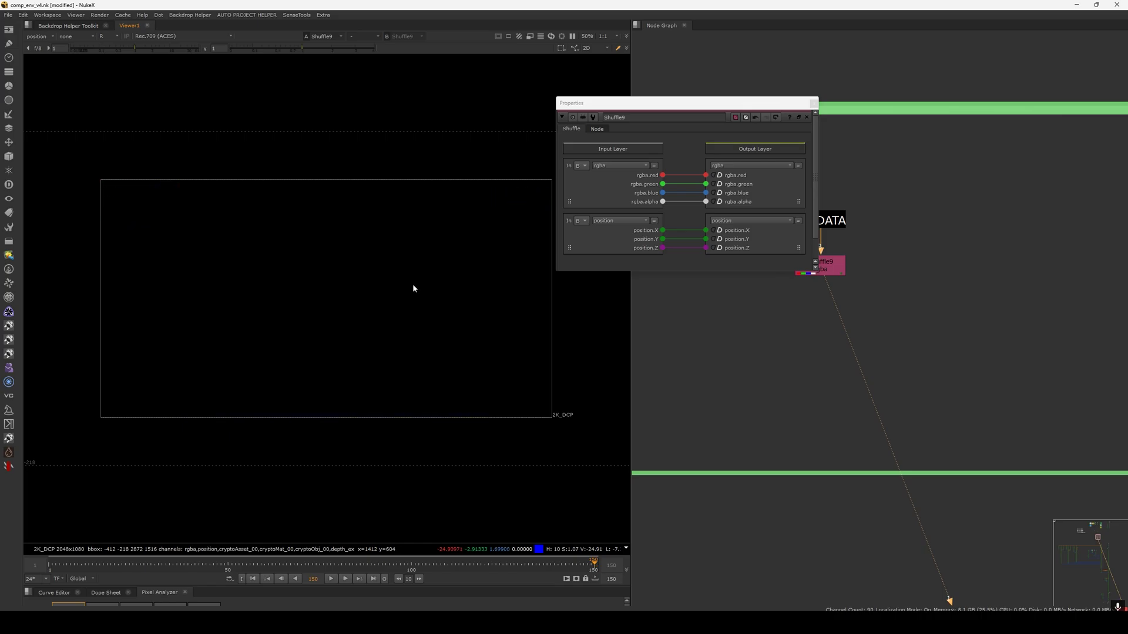
key(b)
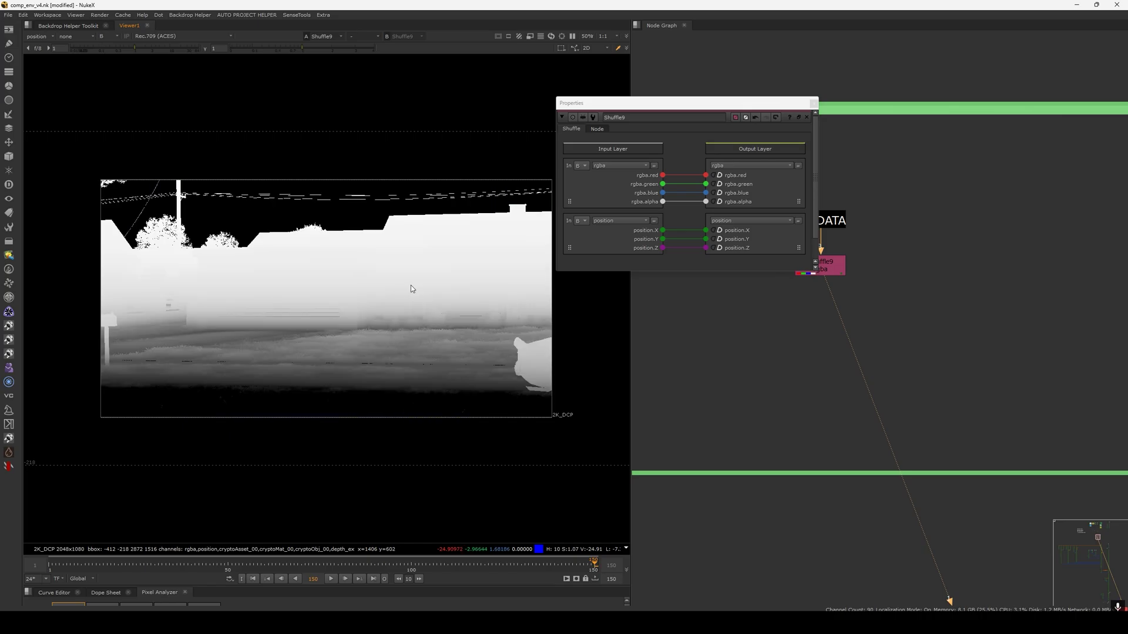
key(b)
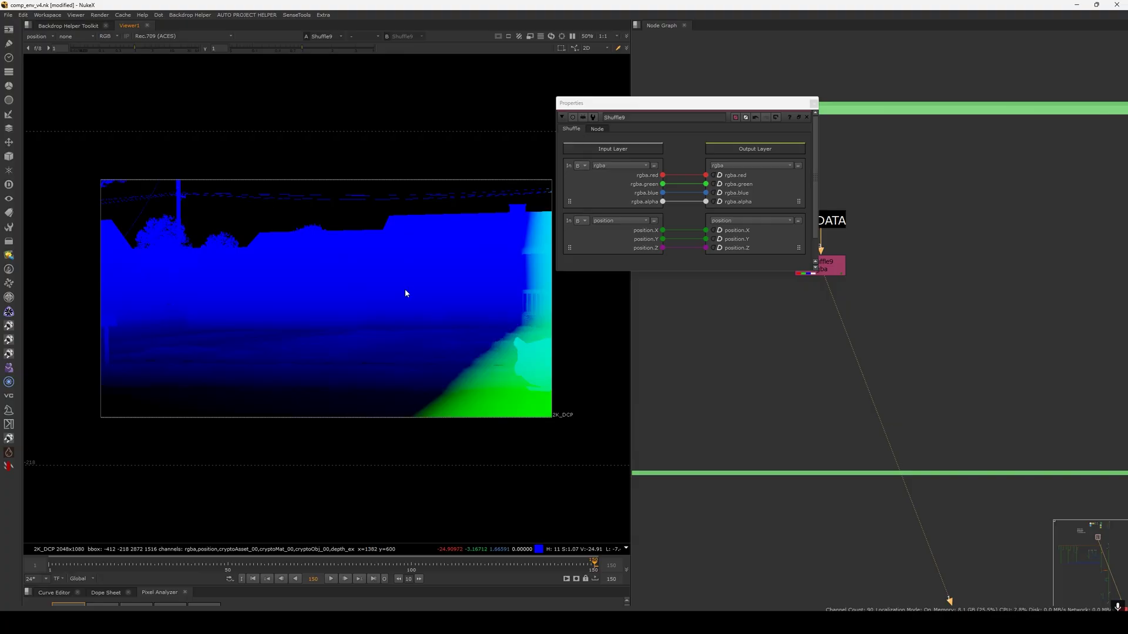
key(b)
key(b)
key(b)
Rewire the Shuffle so position.Y feeds position.X and position.Z feeds position.Y in the output layer.
middle_drag(936, 279, 1010, 274)
click(893, 262)
click(858, 226)
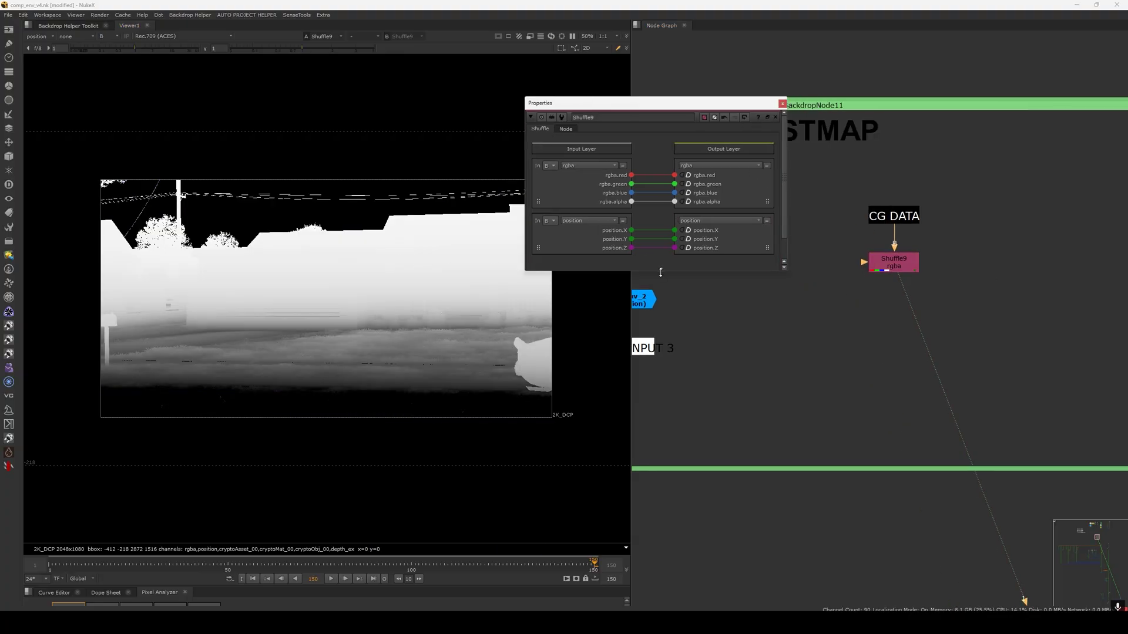
drag(660, 272, 659, 293)
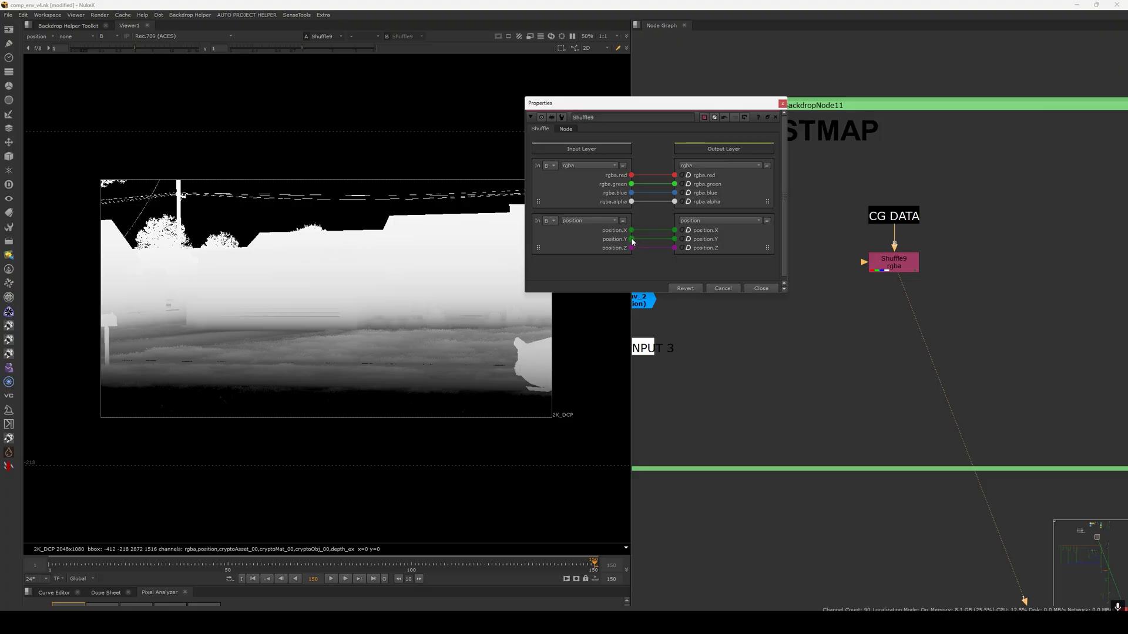
drag(663, 233, 664, 234)
drag(650, 280, 647, 280)
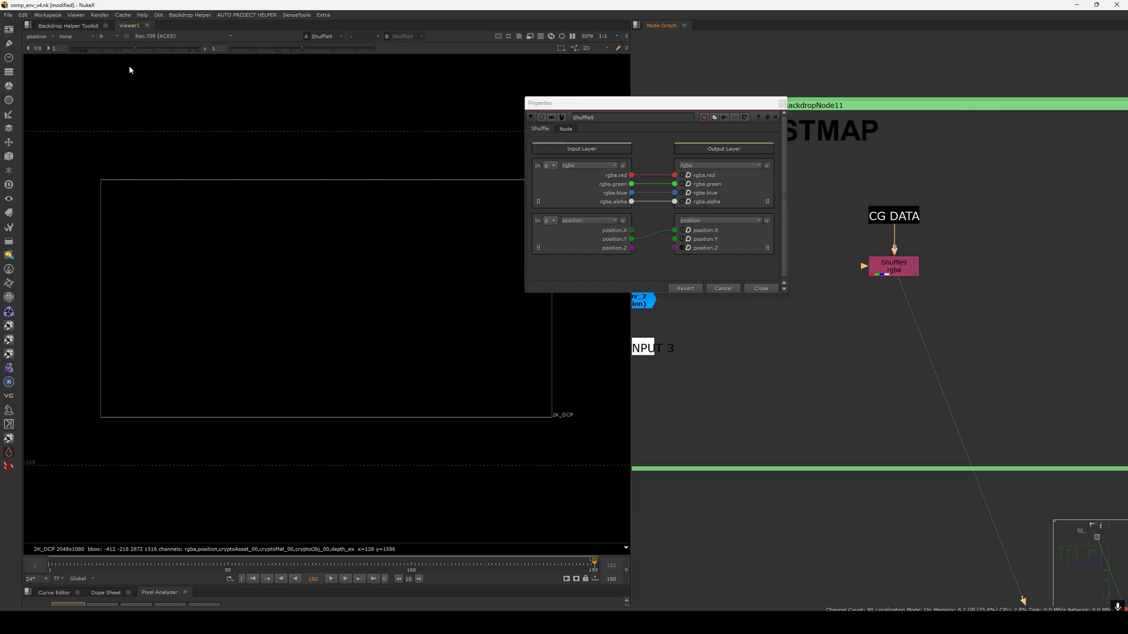
Check the red, green and blue channels of the rewired position layer, reset the viewer gain and close the Shuffle properties.
key(a)
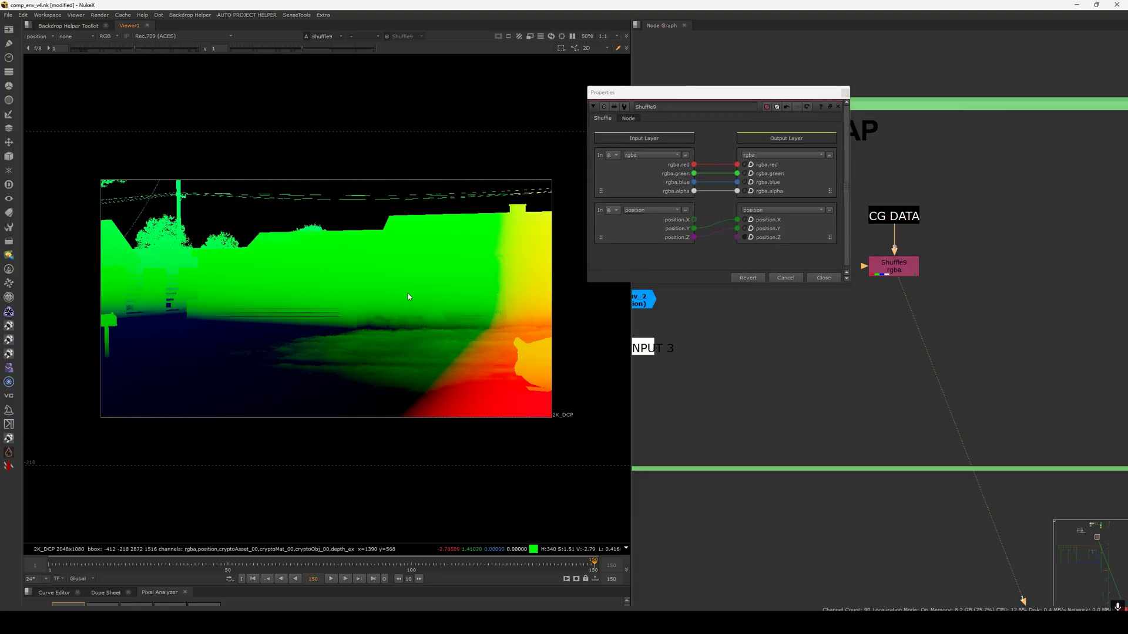
key(r)
key(g)
key(b)
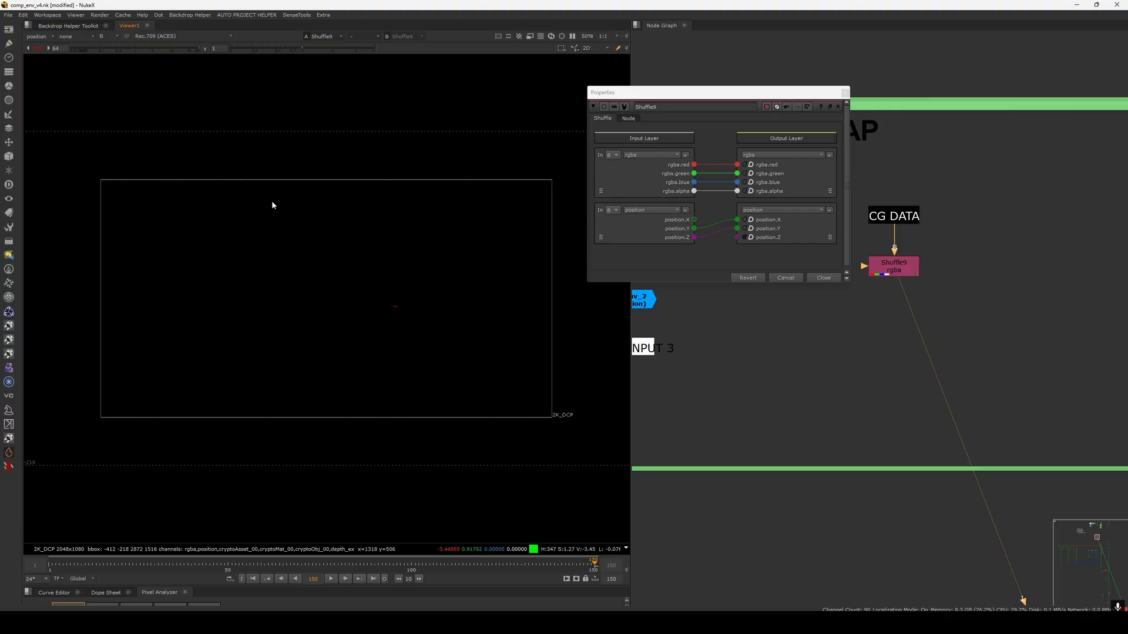
ctrl+click(129, 49)
click(822, 278)
Add a Pos2UV node under the new Shuffle in the P_STMAP backdrop.
middle_drag(829, 295, 891, 287)
scroll(676, 299, up, 4)
drag(803, 266, 632, 322)
middle_drag(822, 305, 603, 320)
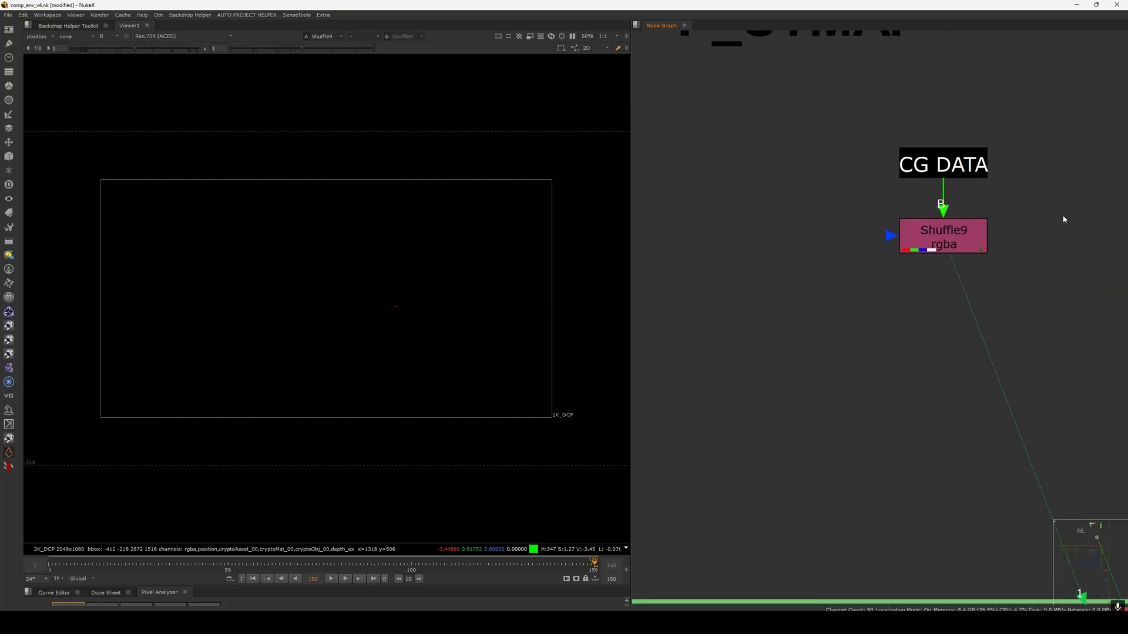
click(970, 237)
key(Tab)
text(pos2)
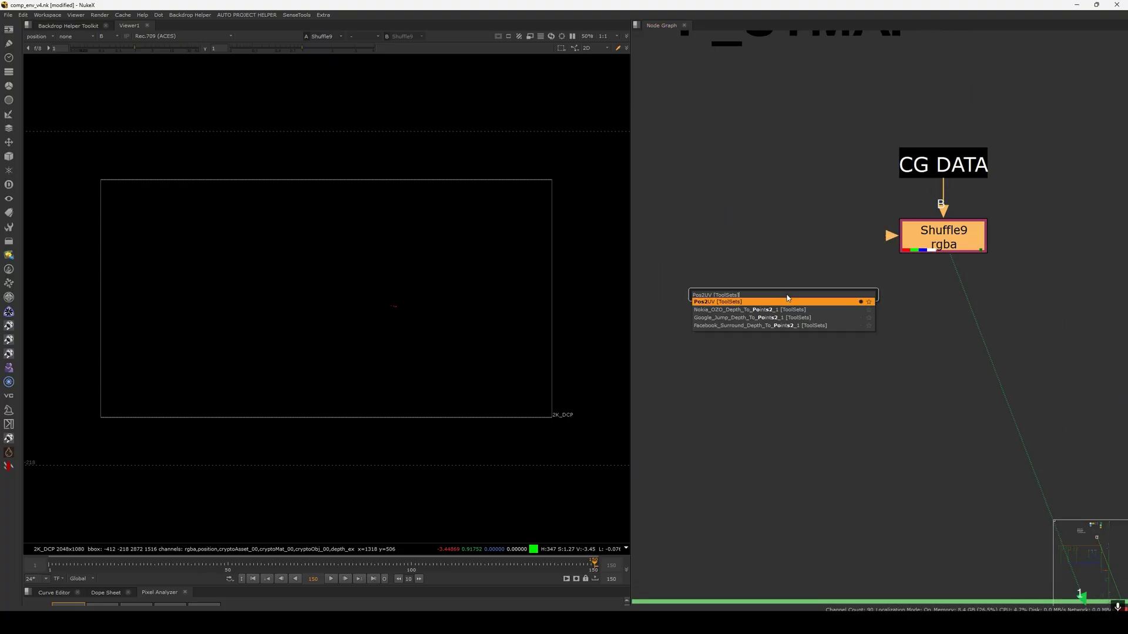
key(Return)
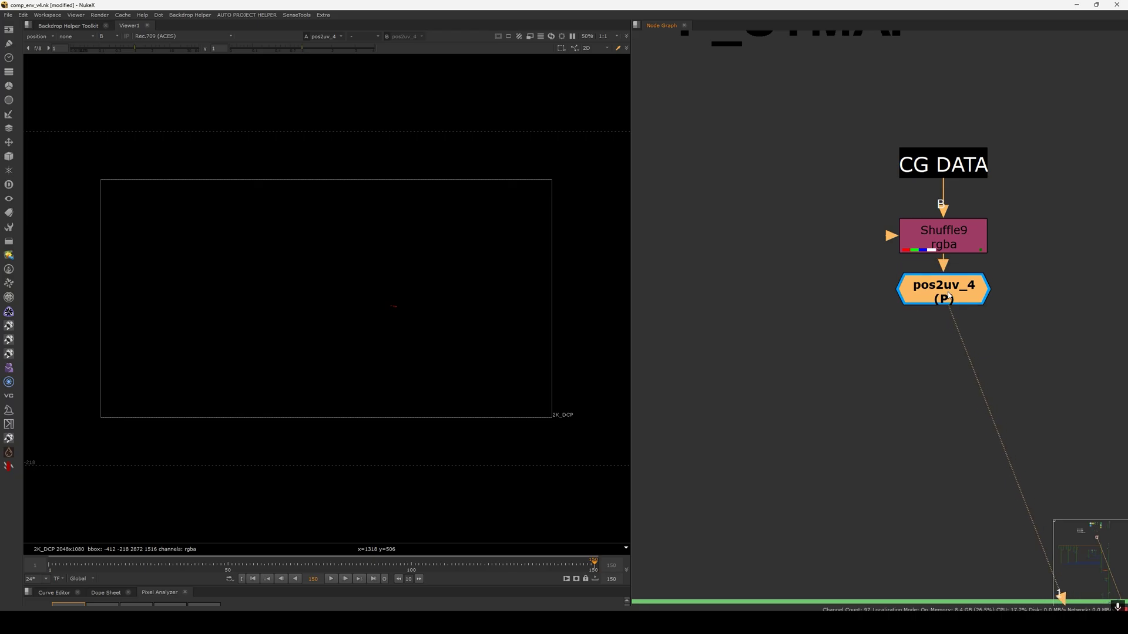
Return the display to rgba and set the new pos2uv node's position data to the position layer.
click(37, 36)
click(44, 63)
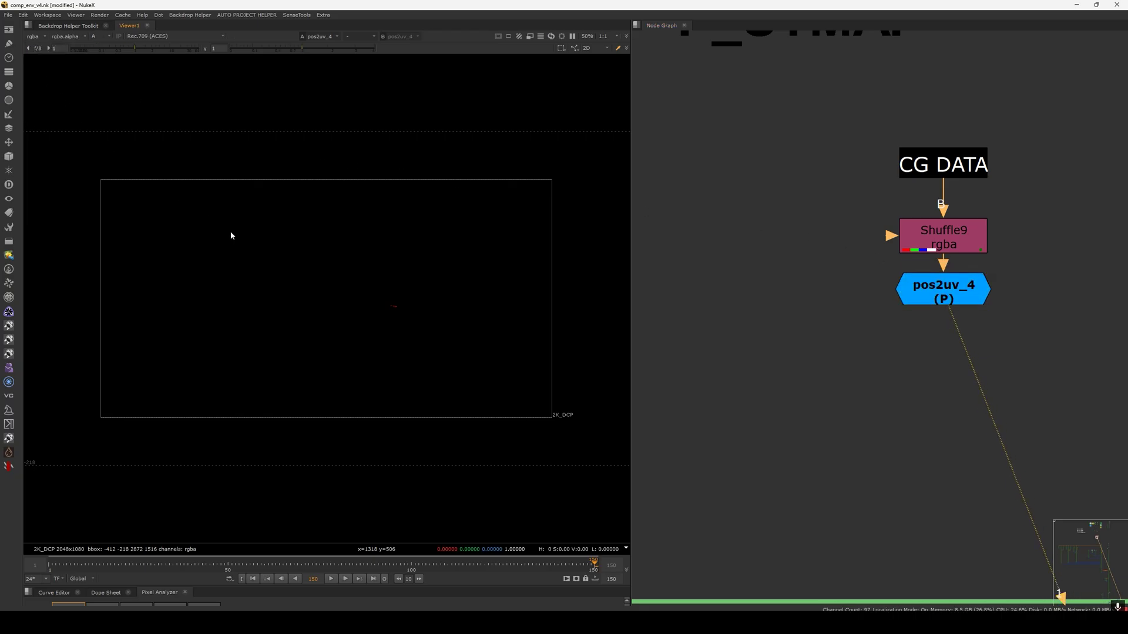
double_click(943, 289)
drag(729, 239, 673, 162)
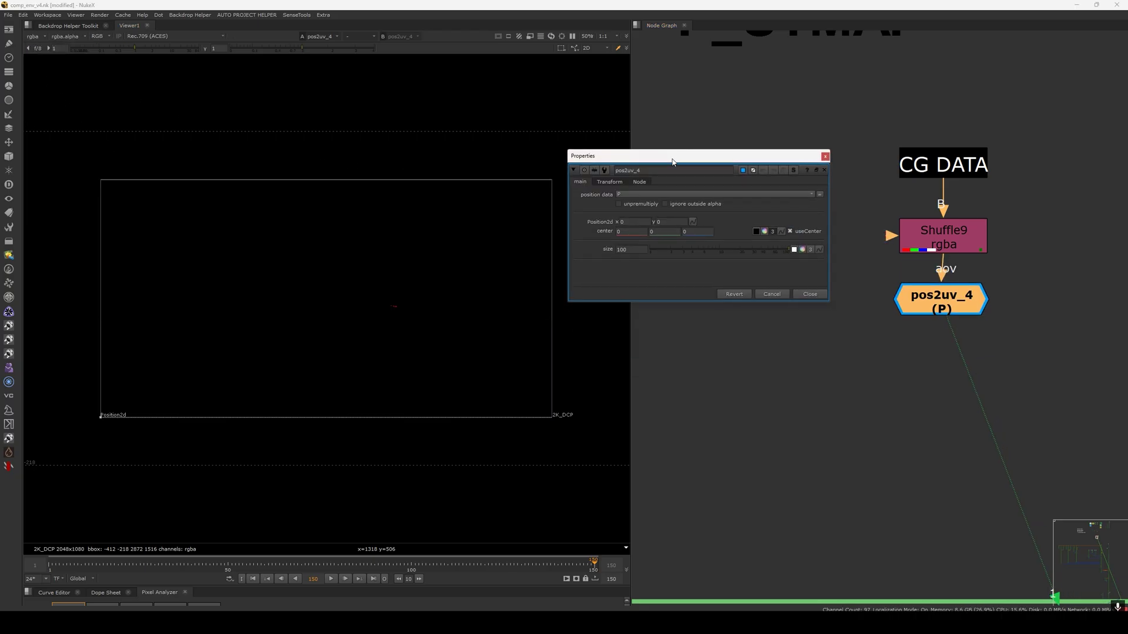
click(622, 196)
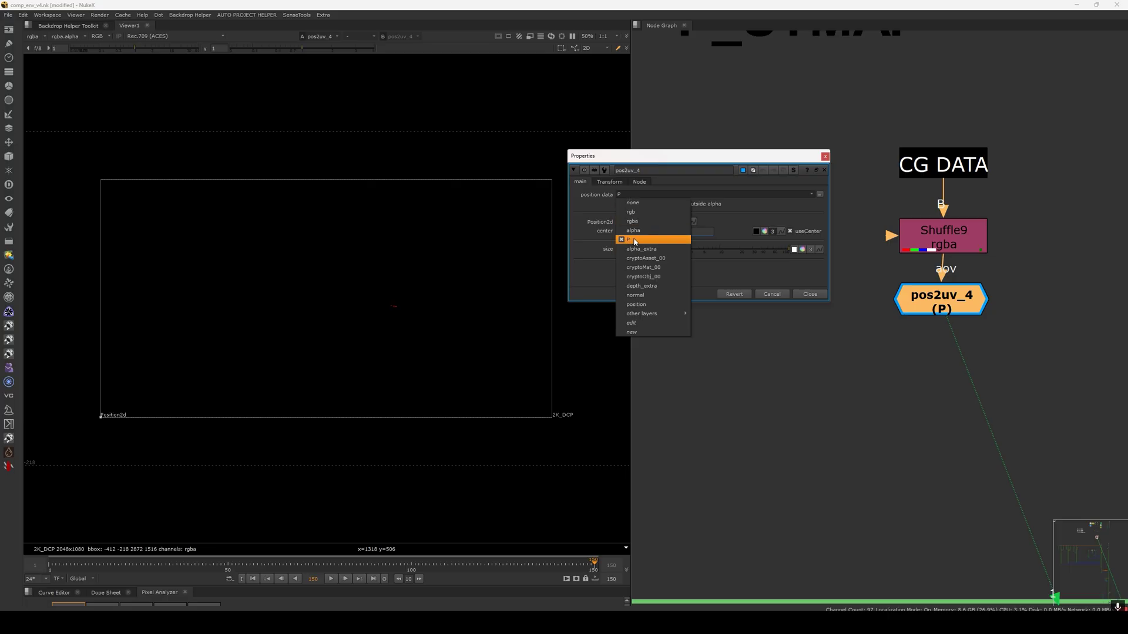
click(661, 304)
Place the pos2uv node's Position2d point on the house at about x 1144, y 584.
middle_drag(467, 302, 424, 298)
drag(58, 415, 307, 292)
scroll(315, 276, up, 3)
key(f)
Compare the red, green and blue channels of the pos2uv result one at a time.
key(r)
key(g)
key(b)
key(b)
key(g)
key(r)
key(g)
key(r)
key(g)
key(r)
key(g)
key(r)
key(r)
Set the pos2uv size to 1 and fine-tune the Position2d point on the house.
drag(706, 256, 666, 257)
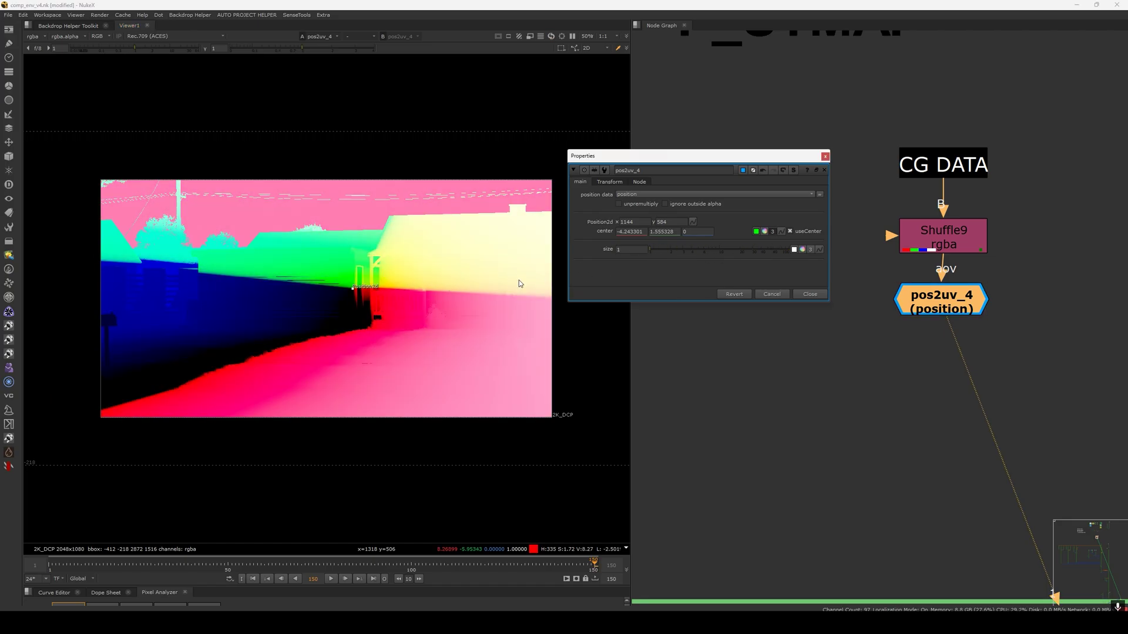
mouse_move(358, 292)
mouse_down()
mouse_move(370, 350)
mouse_move(347, 356)
mouse_move(353, 298)
mouse_up()
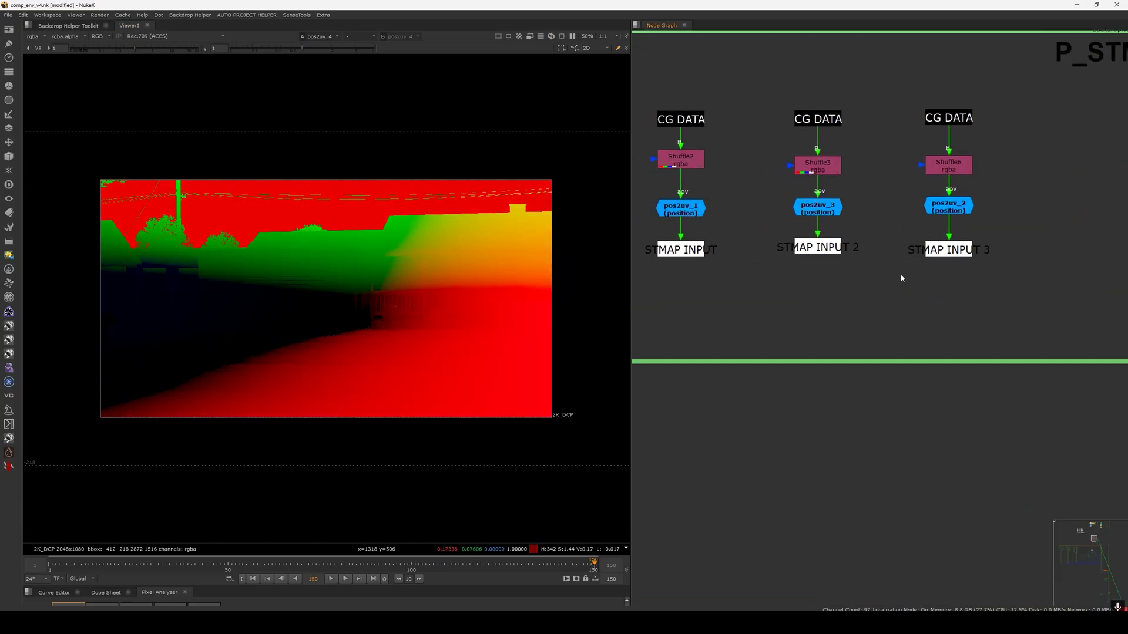
Create an anchor stamp titled STMAP INPUT 4 under the new pos2uv node.
middle_drag(957, 272, 738, 310)
drag(767, 314, 904, 253)
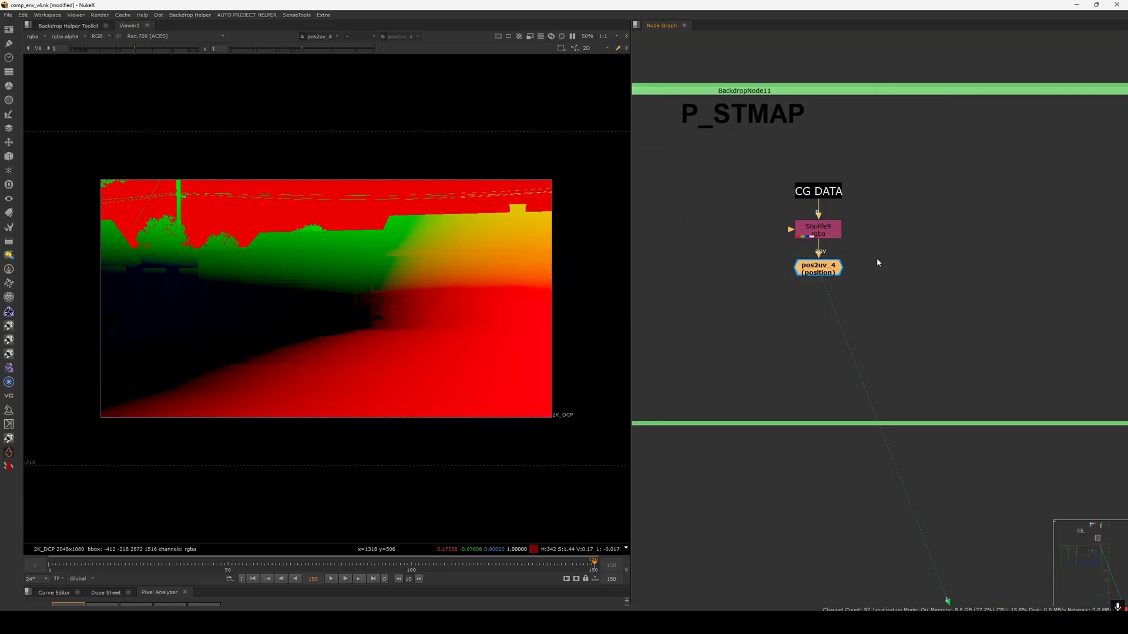
key(F8)
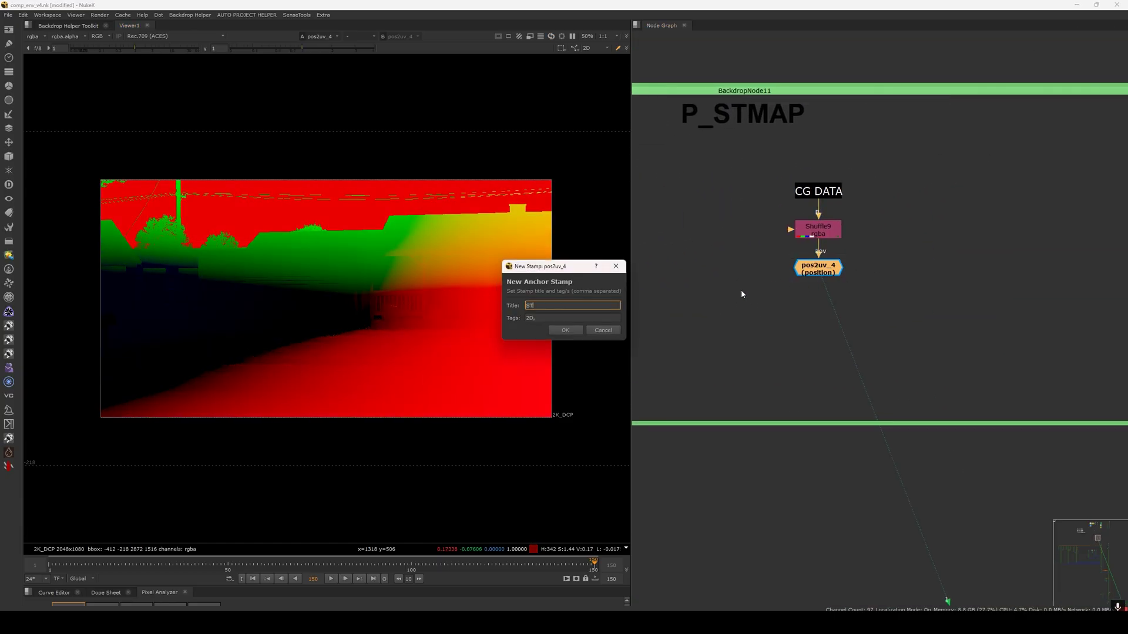
text(STMAP INPUT 4)
key(Return)
click(807, 356)
click(808, 355)
Move the STMAP INPUT 4 stamp out of the P_STMAP area into the free space below the Texture Details group.
scroll(860, 353, down, 5)
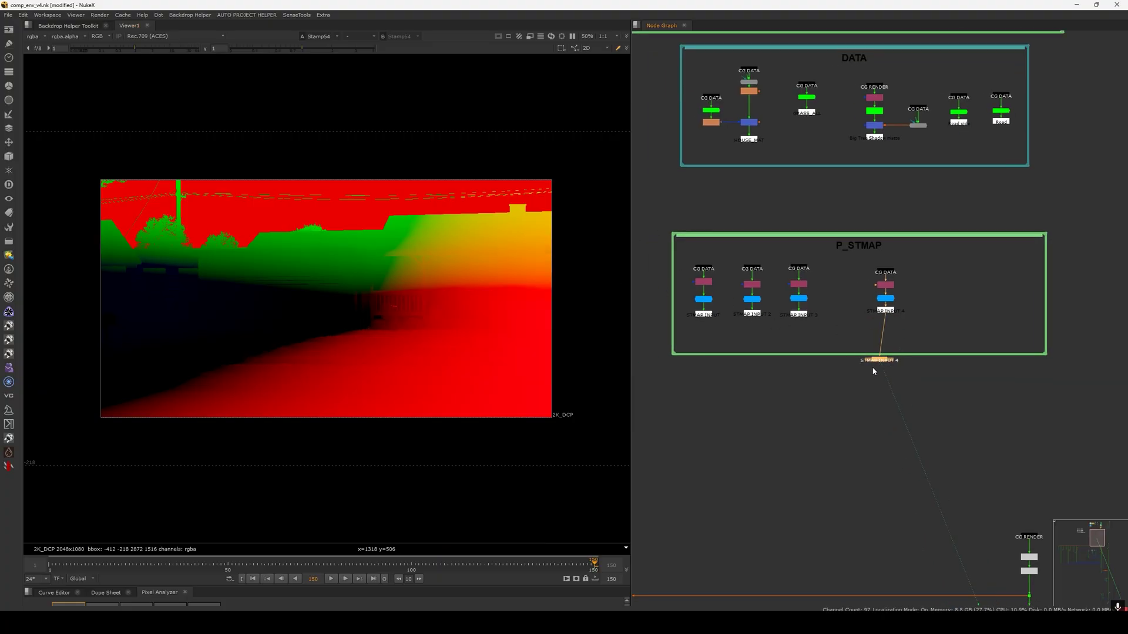
scroll(873, 372, down, 6)
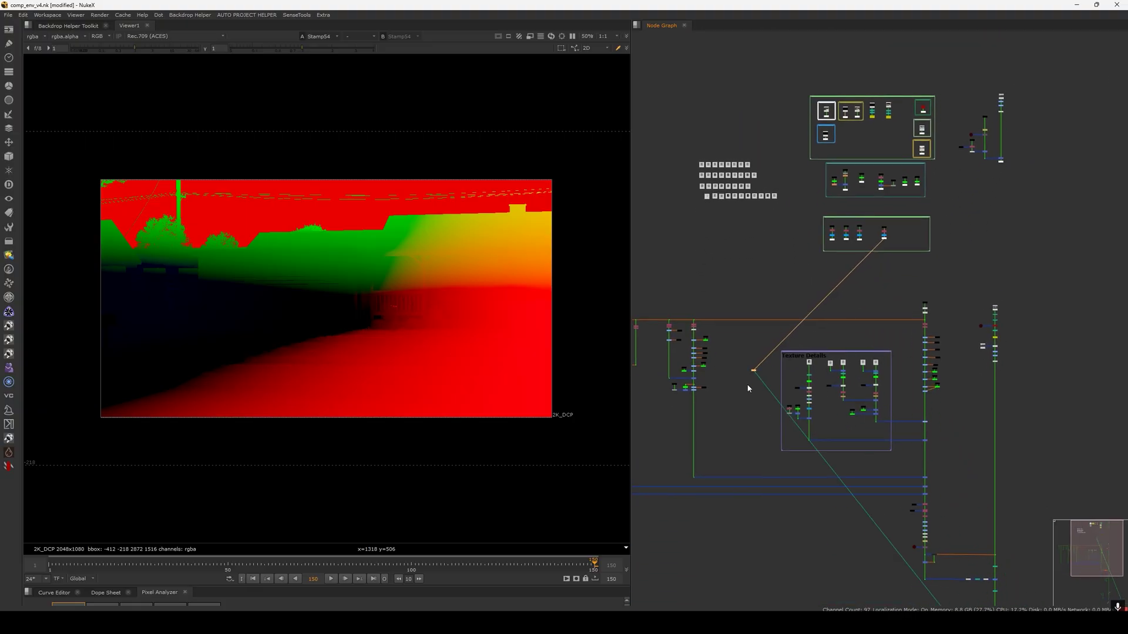
scroll(764, 353, down, 4)
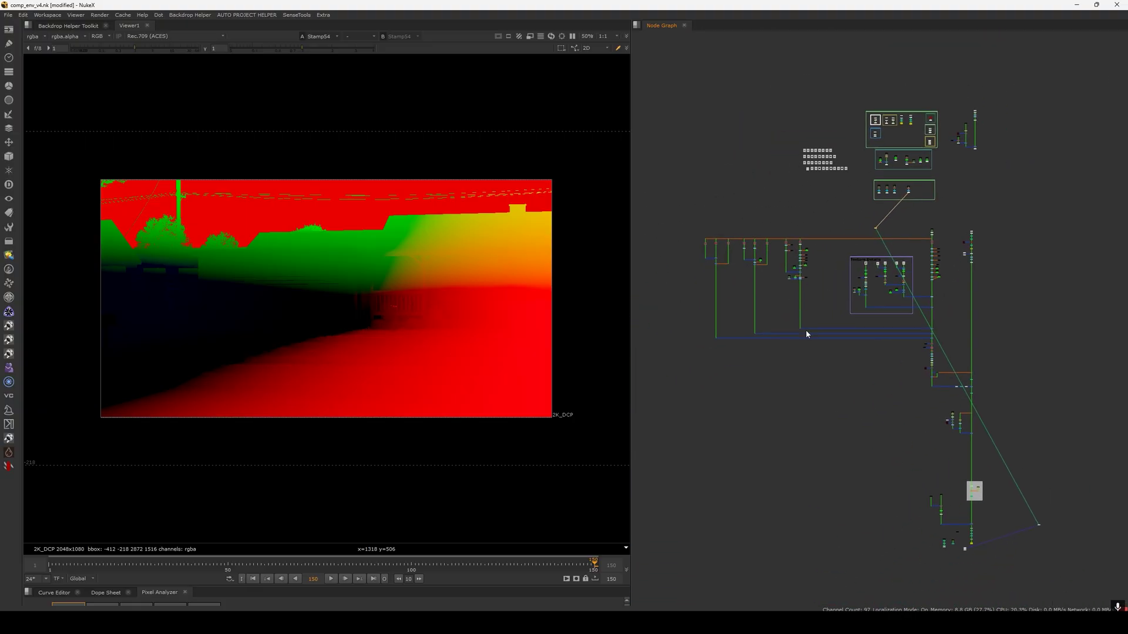
drag(1047, 572, 649, 332)
click(898, 332)
scroll(912, 330, up, 3)
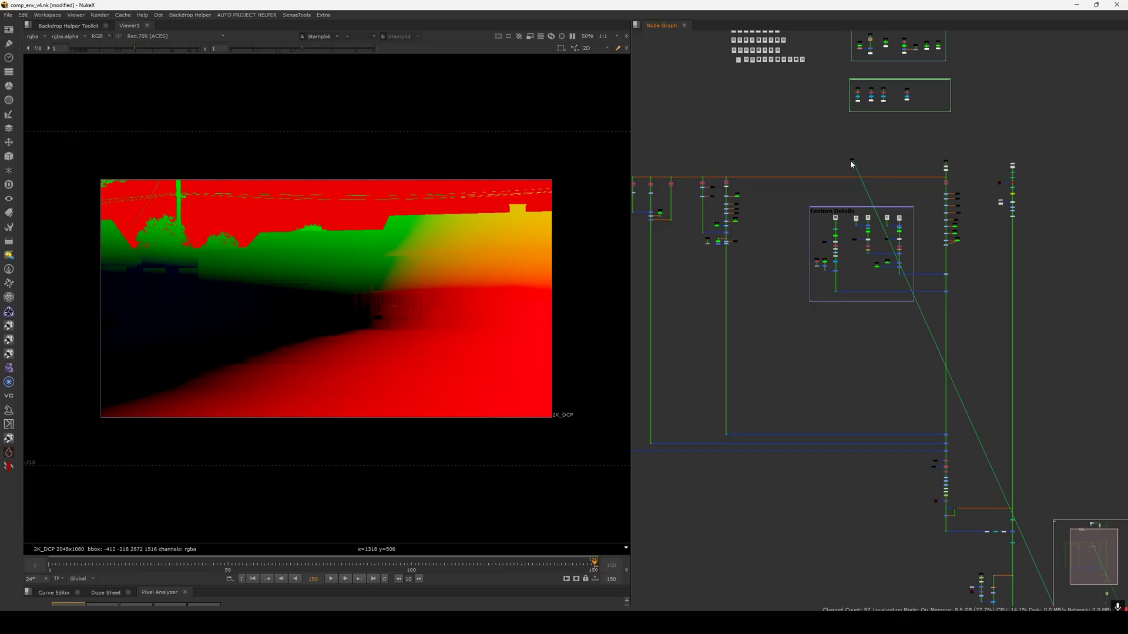
drag(854, 165, 868, 330)
click(901, 323)
scroll(902, 320, up, 3)
scroll(865, 328, up, 4)
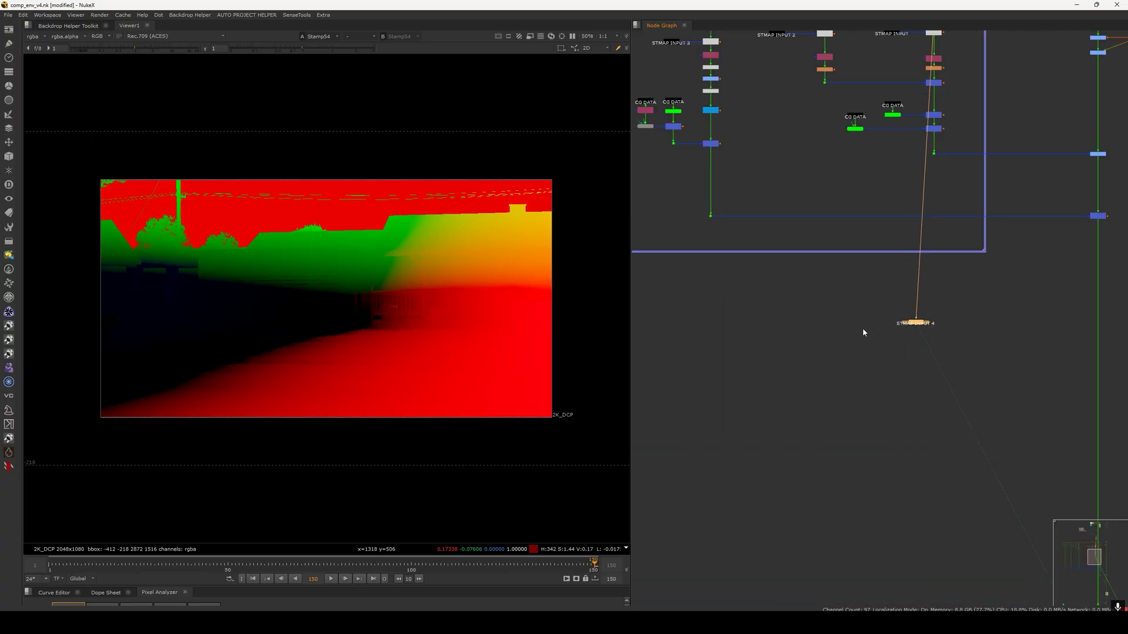
View several texture images from the rows of Read nodes, including Read51, to find a suitable detail texture.
scroll(861, 329, down, 6)
middle_drag(745, 284, 755, 396)
scroll(739, 145, up, 7)
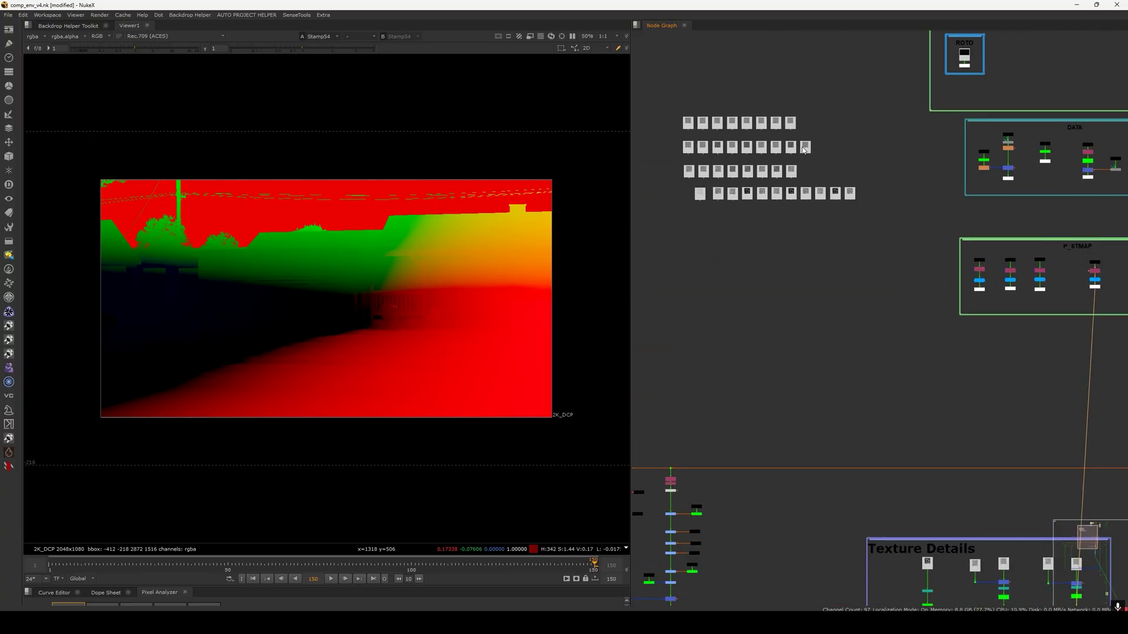
middle_drag(735, 144, 821, 166)
click(737, 173)
key(1)
click(739, 220)
key(1)
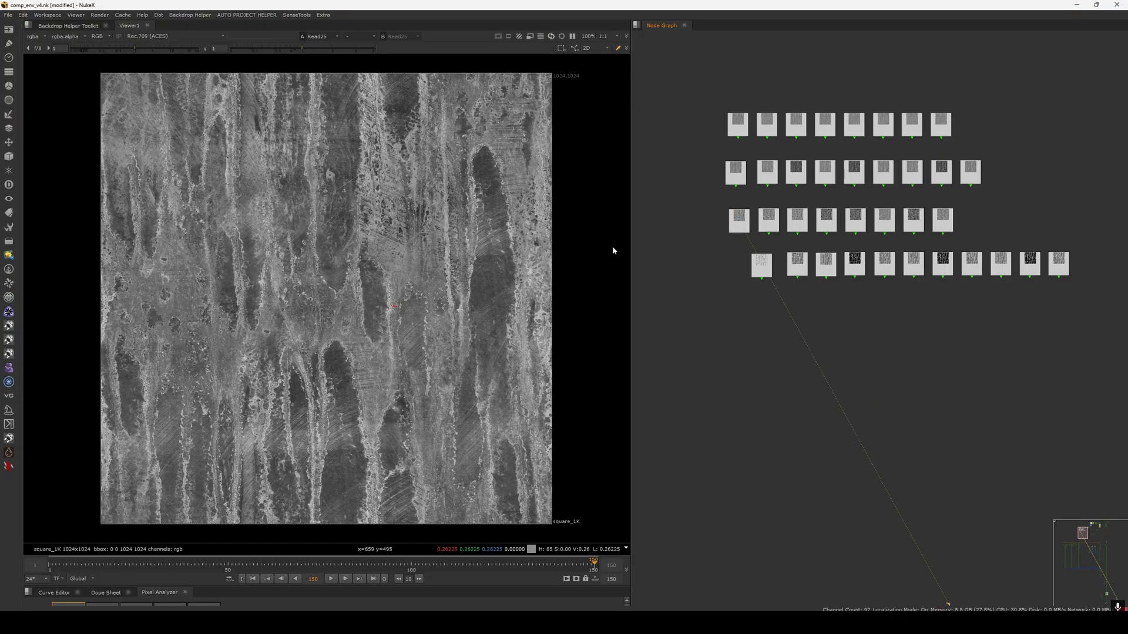
click(886, 267)
key(1)
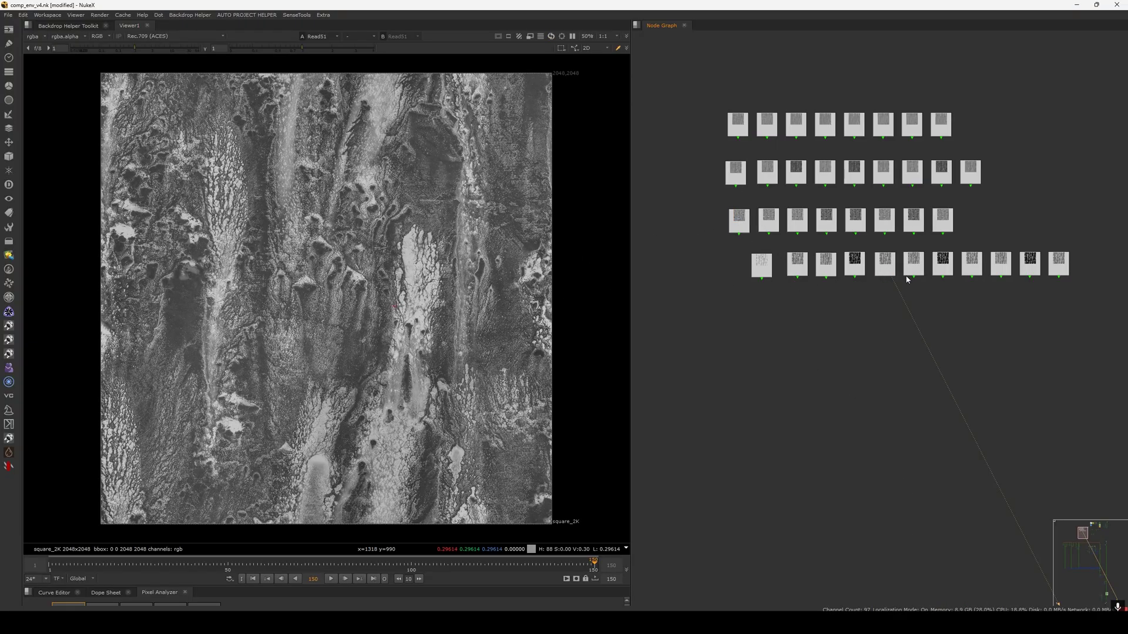
Move the Read51 texture node from the texture rows into the free space below the Texture Details group.
scroll(788, 207, down, 7)
scroll(807, 220, up, 3)
drag(801, 214, 815, 360)
middle_drag(815, 360, 697, 129)
drag(696, 129, 910, 410)
scroll(940, 547, up, 5)
drag(858, 285, 827, 363)
drag(862, 187, 877, 272)
middle_drag(865, 271, 896, 263)
Arrange the STMAP INPUT 4 stamp and the Read51 texture side by side, and display the texture.
scroll(896, 264, up, 3)
drag(829, 412, 727, 254)
key(1)
click(795, 271)
drag(894, 247, 898, 244)
key(1)
Add an STMap node below Read51, using Read51 as its source and the STMAP INPUT 4 stamp as its stmap, and display it.
key(Tab)
text(STMA)
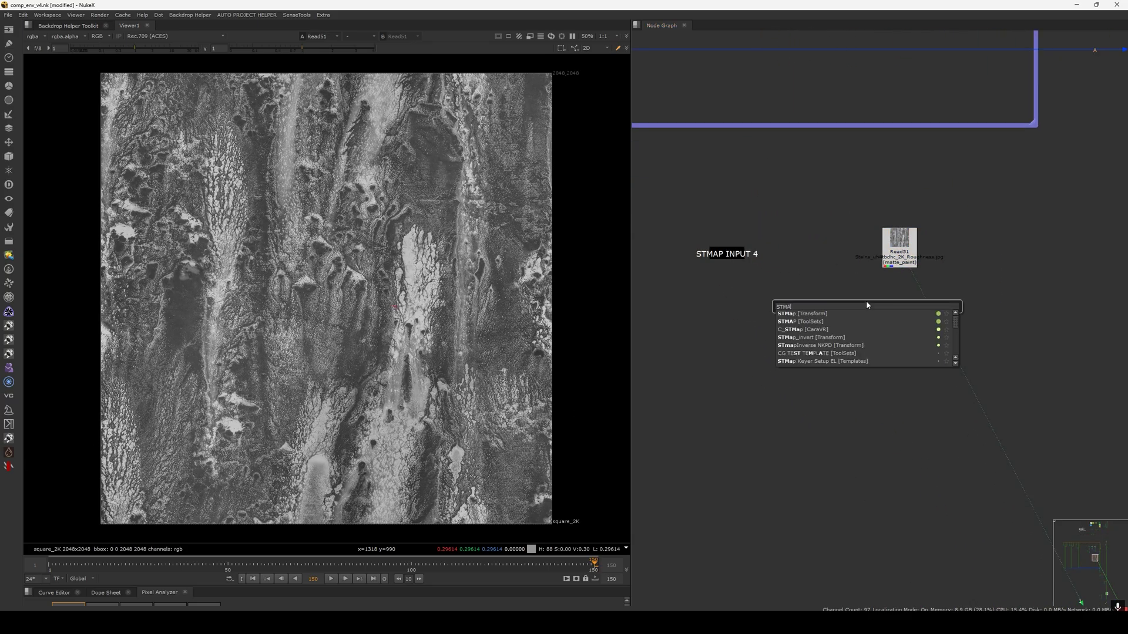
key(Return)
click(867, 266)
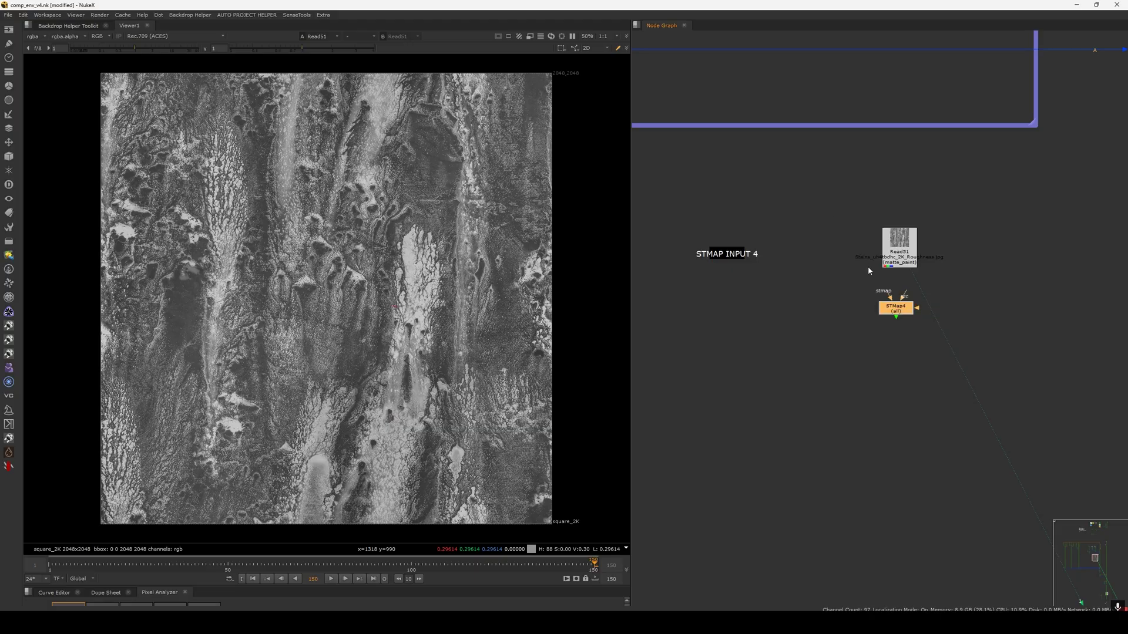
key(1)
click(891, 303)
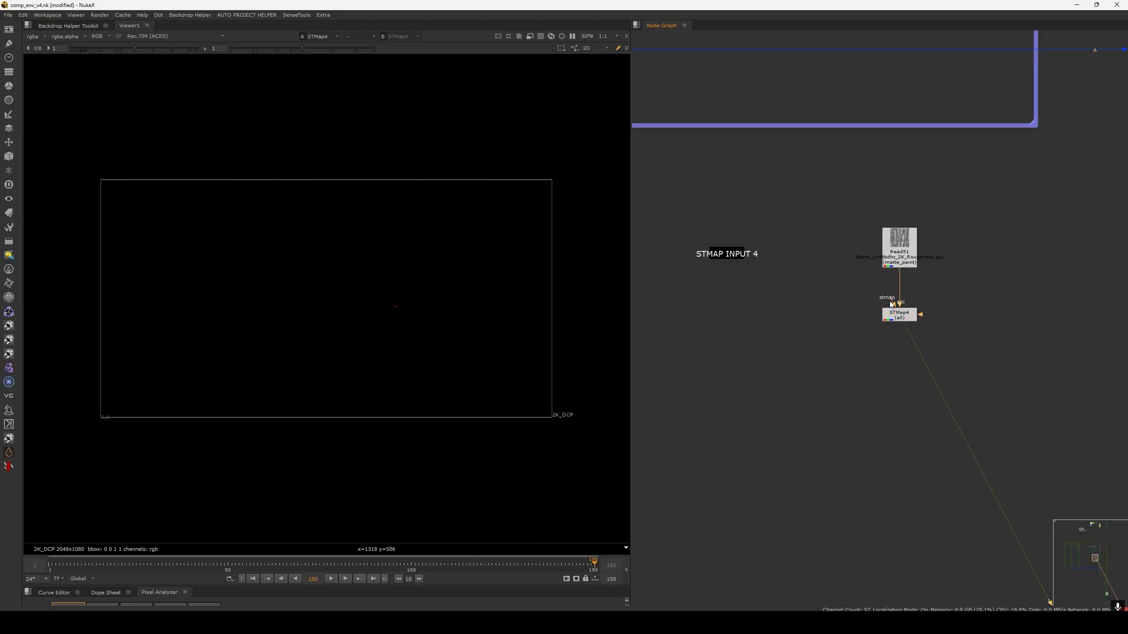
drag(733, 258, 732, 256)
drag(732, 257, 788, 319)
Set the UV channels of STMap4 to rgb and check the projected texture.
scroll(885, 316, up, 6)
double_click(909, 311)
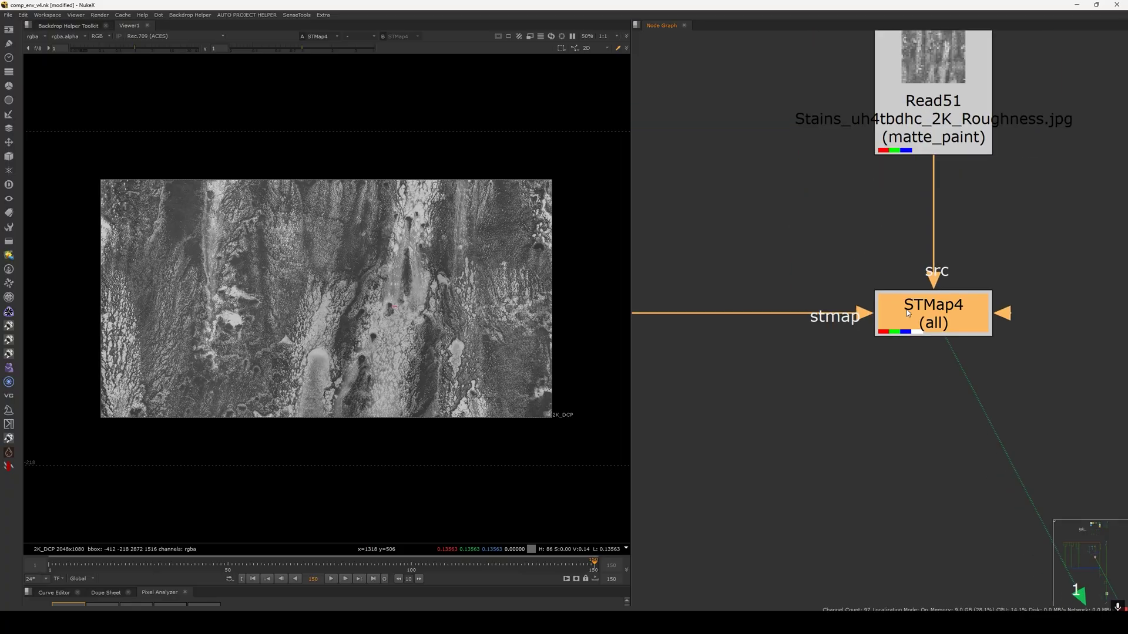
drag(682, 265, 682, 204)
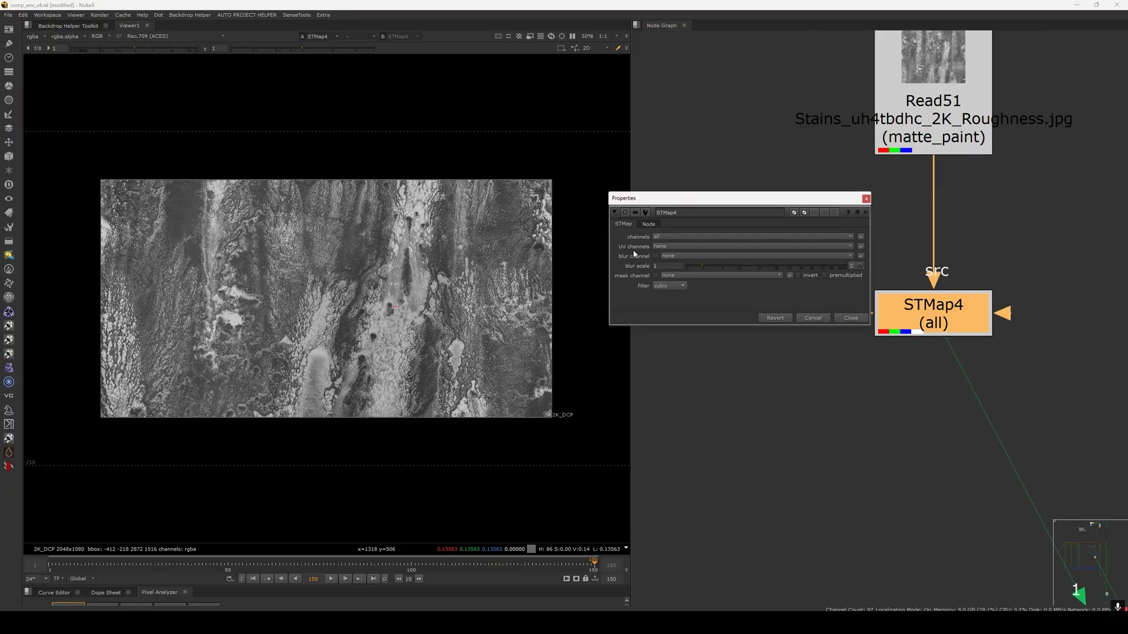
click(669, 247)
click(673, 267)
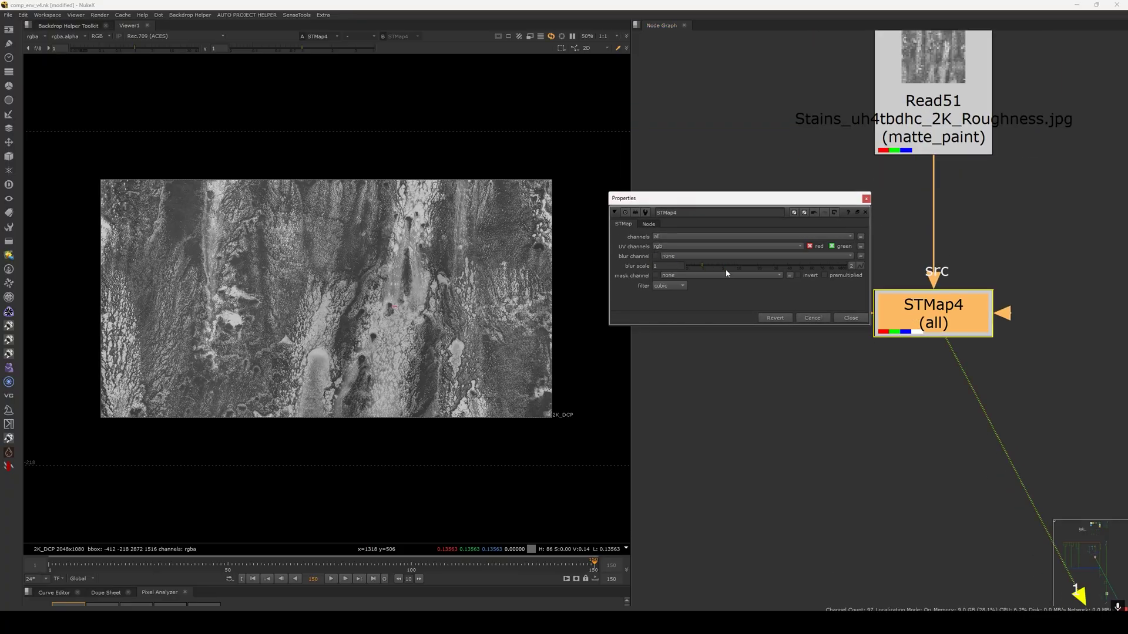
middle_drag(370, 289, 382, 279)
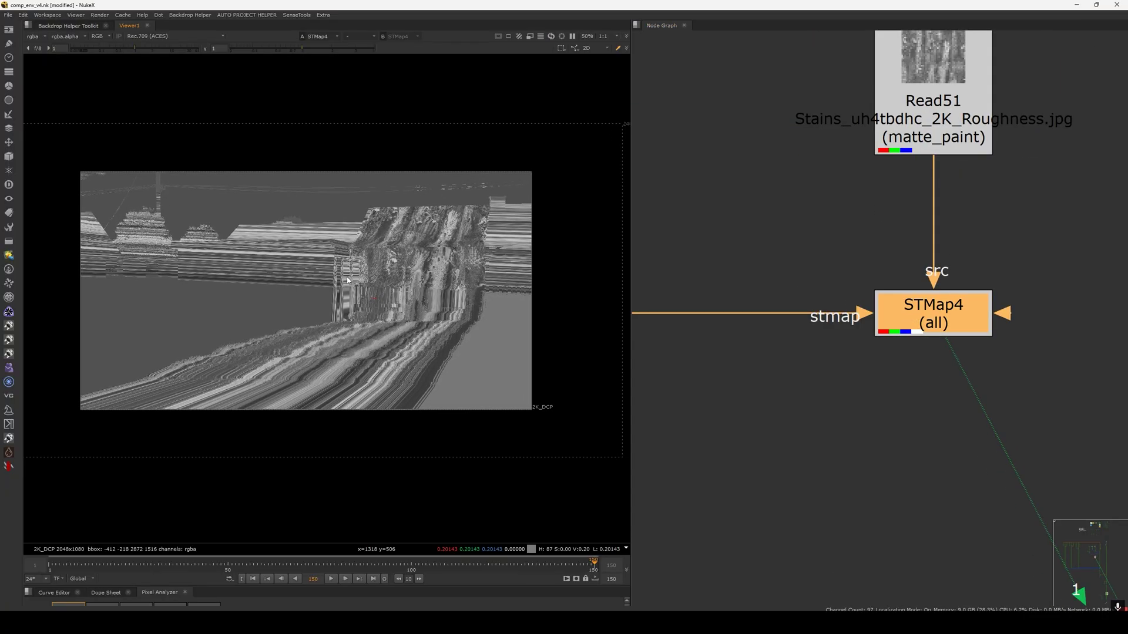
scroll(402, 253, down, 2)
scroll(386, 252, up, 2)
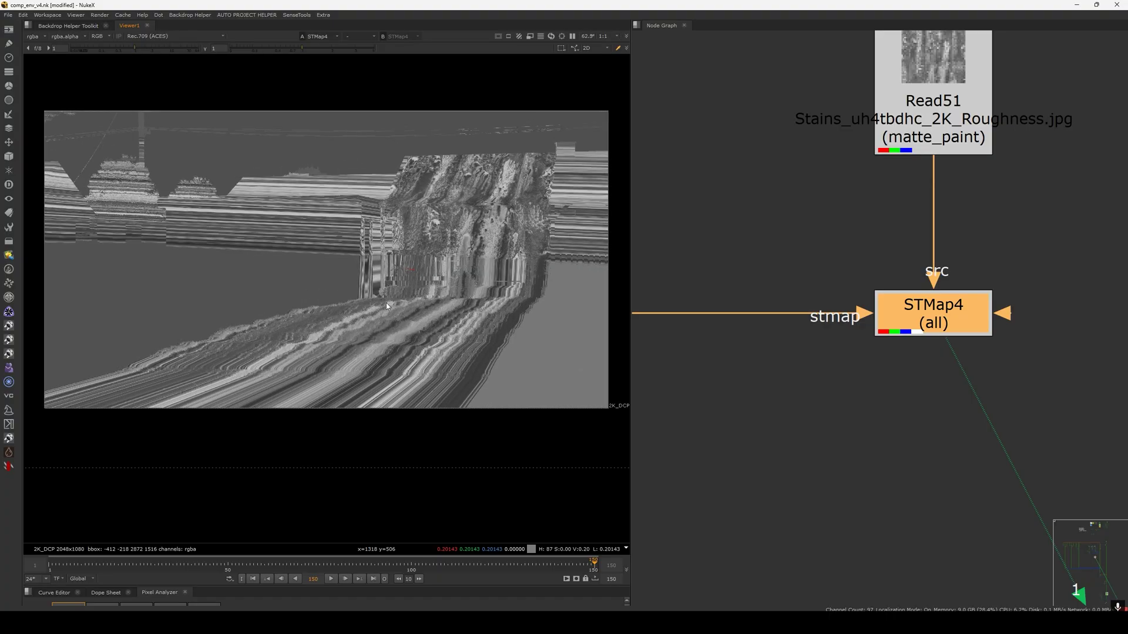
Insert a Crop node between the Read51 texture and STMap4.
middle_drag(723, 275, 845, 281)
scroll(765, 317, down, 5)
middle_drag(863, 243, 826, 276)
scroll(843, 264, up, 2)
drag(846, 272, 841, 269)
key(Tab)
text(ref)
click(772, 278)
key(c)
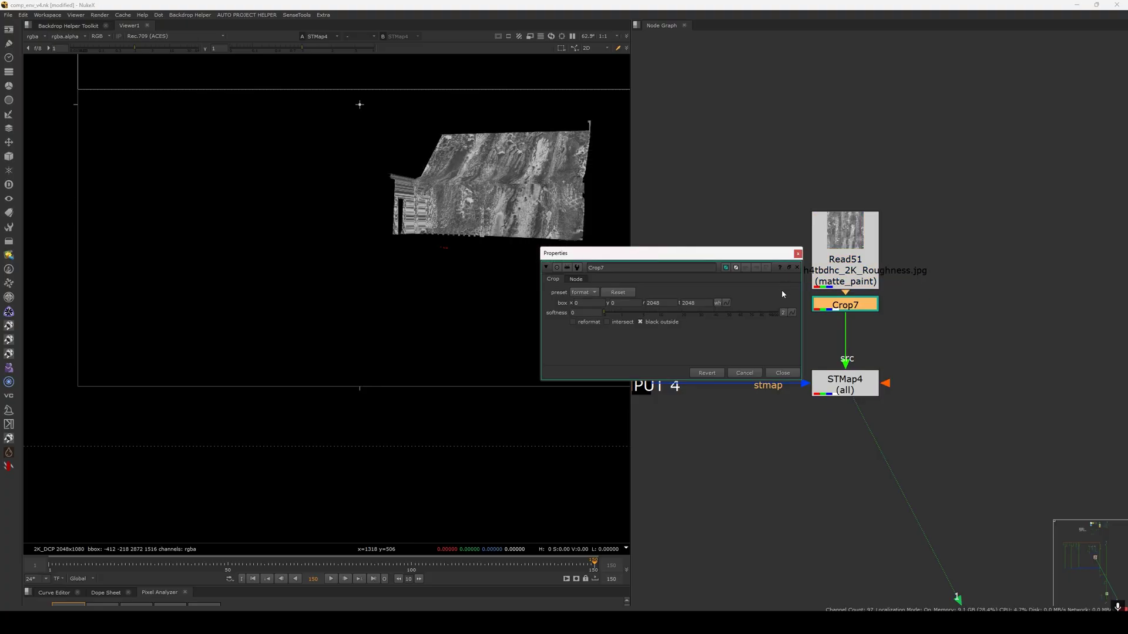
drag(668, 254, 695, 230)
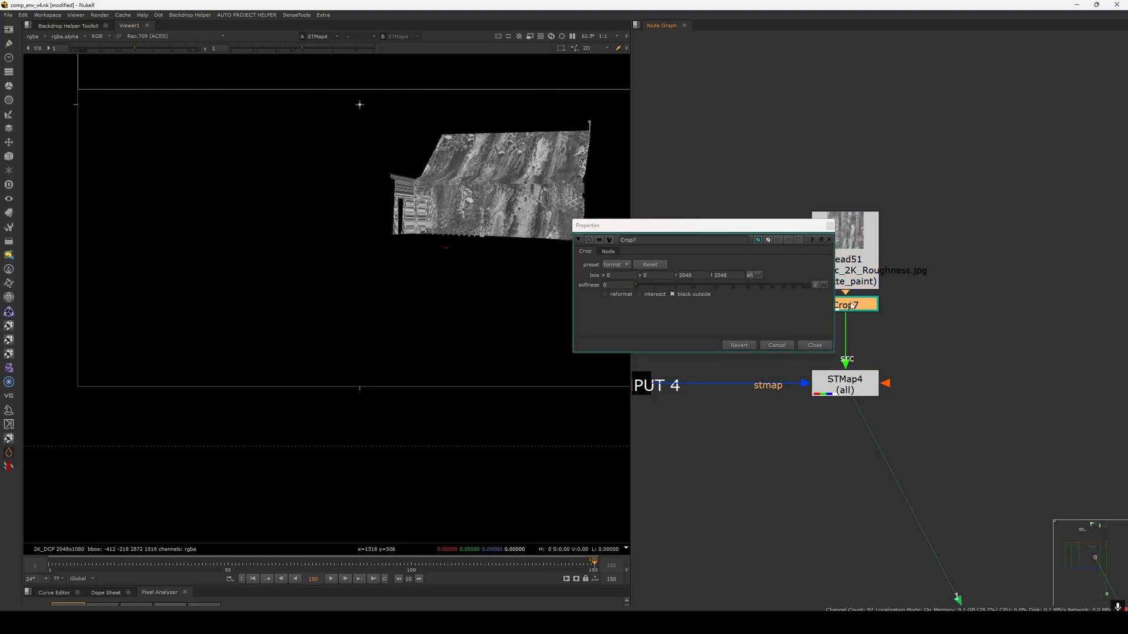
click(813, 346)
Enable Raw Data on the Read51 texture and view the whole projected frame.
drag(920, 228, 919, 223)
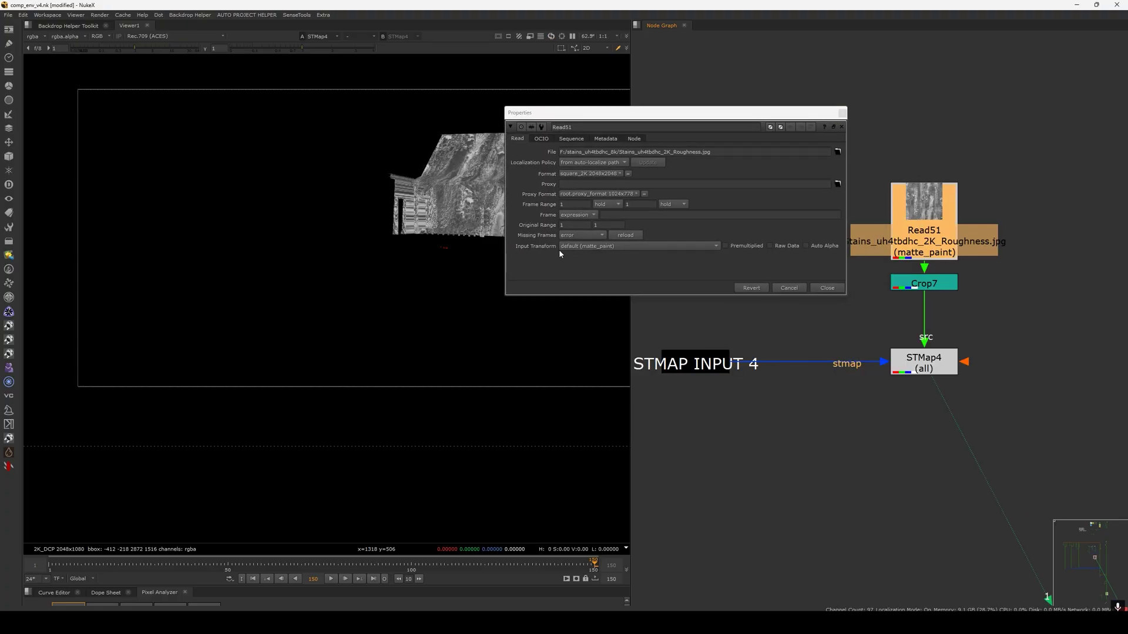
scroll(967, 238, up, 3)
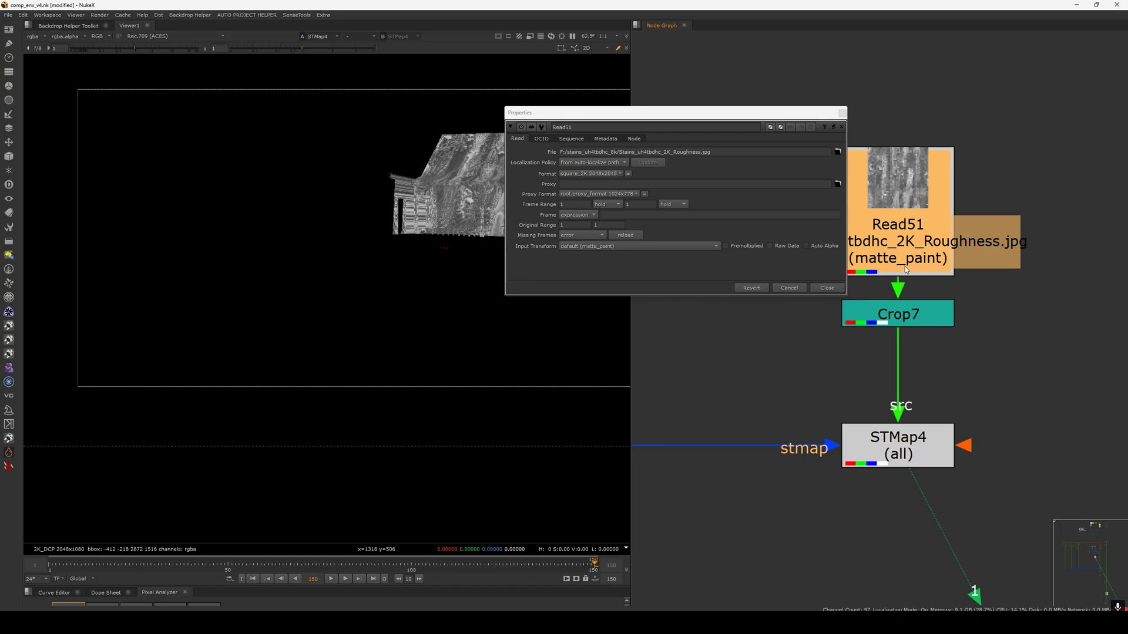
middle_drag(870, 263, 897, 257)
click(820, 290)
scroll(808, 301, down, 3)
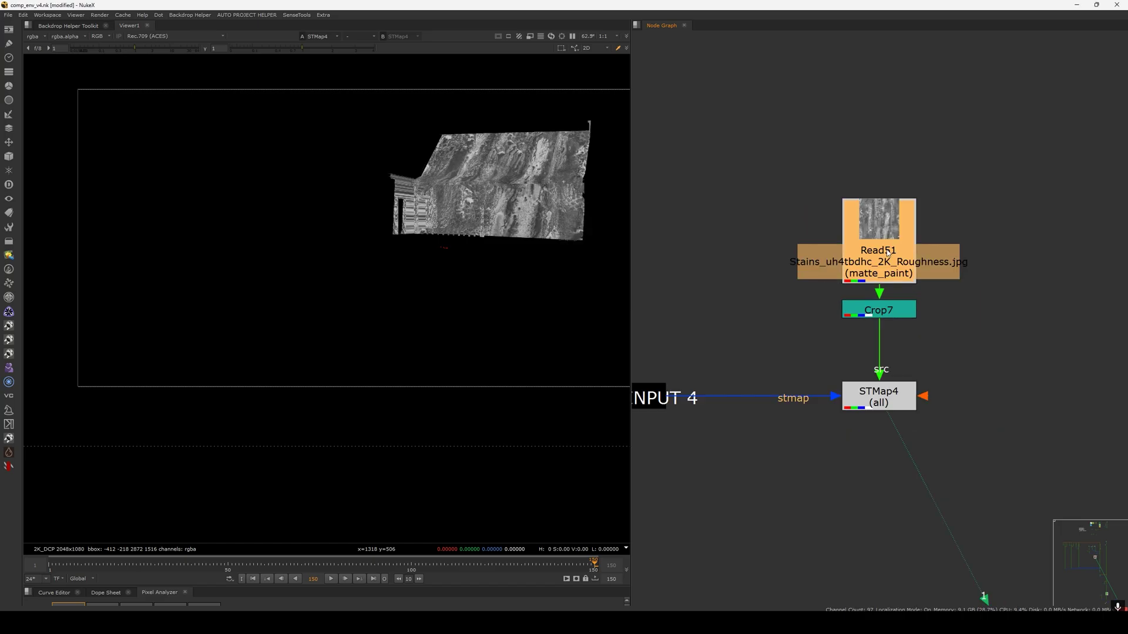
drag(887, 254, 887, 233)
double_click(889, 232)
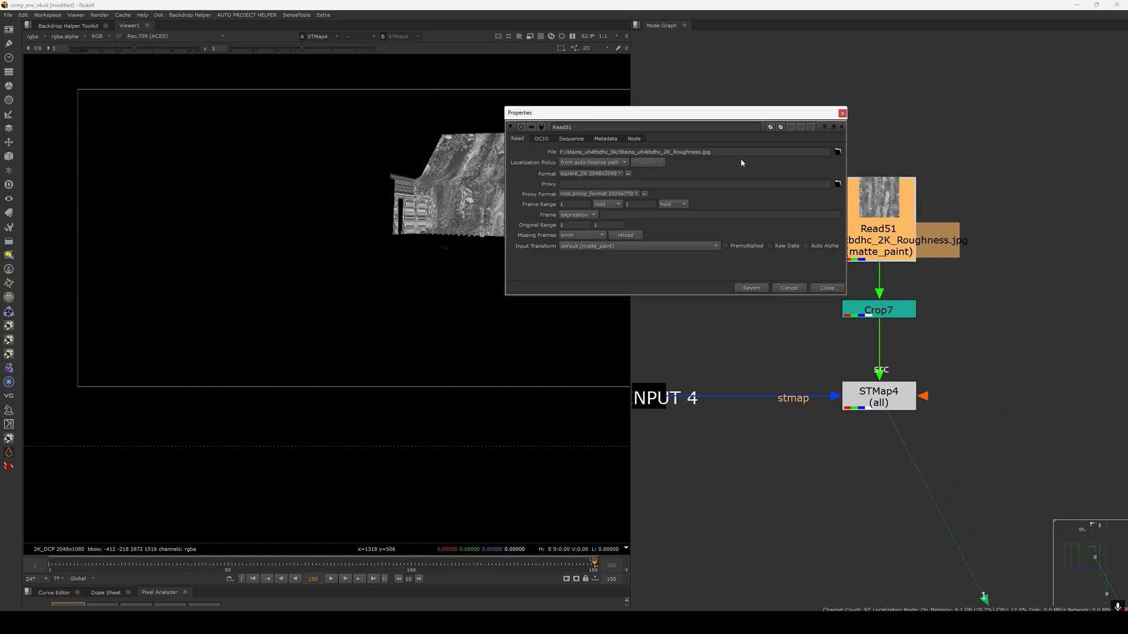
click(745, 249)
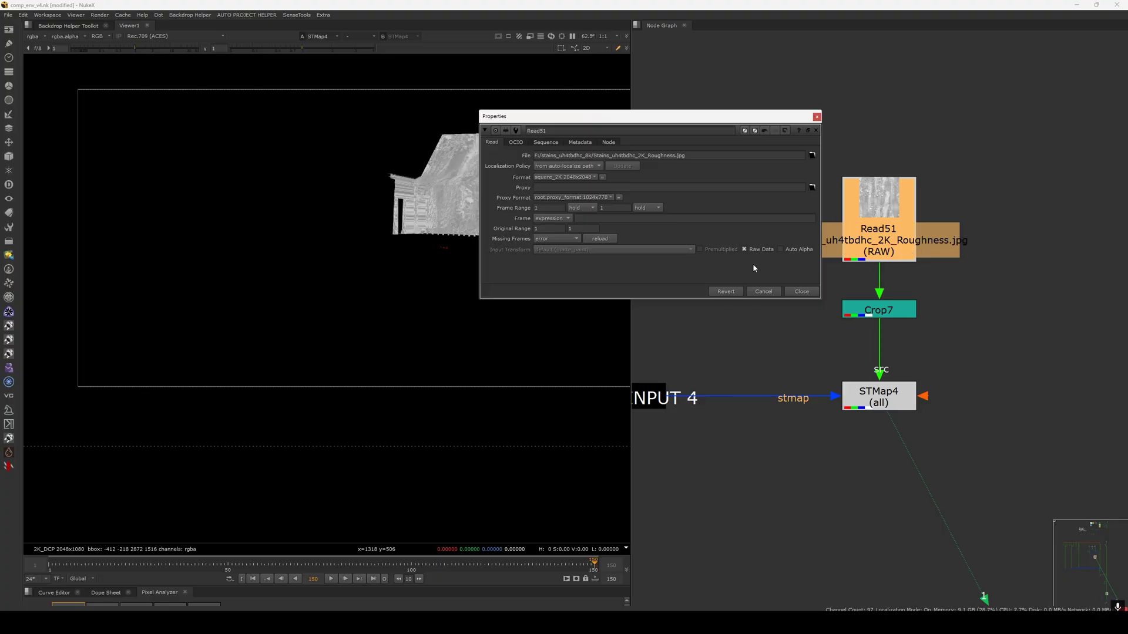
click(797, 294)
scroll(497, 203, up, 4)
key(f)
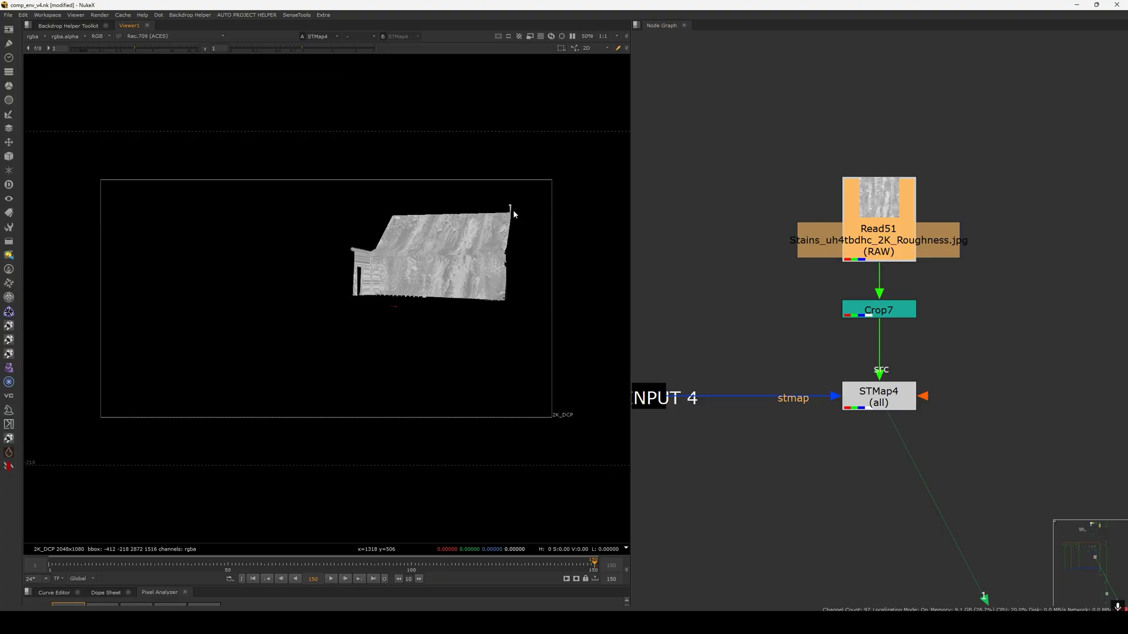
Merge the STMap4 result over the main comp pipe below the Texture Details group.
scroll(795, 327, down, 3)
click(828, 363)
key(m)
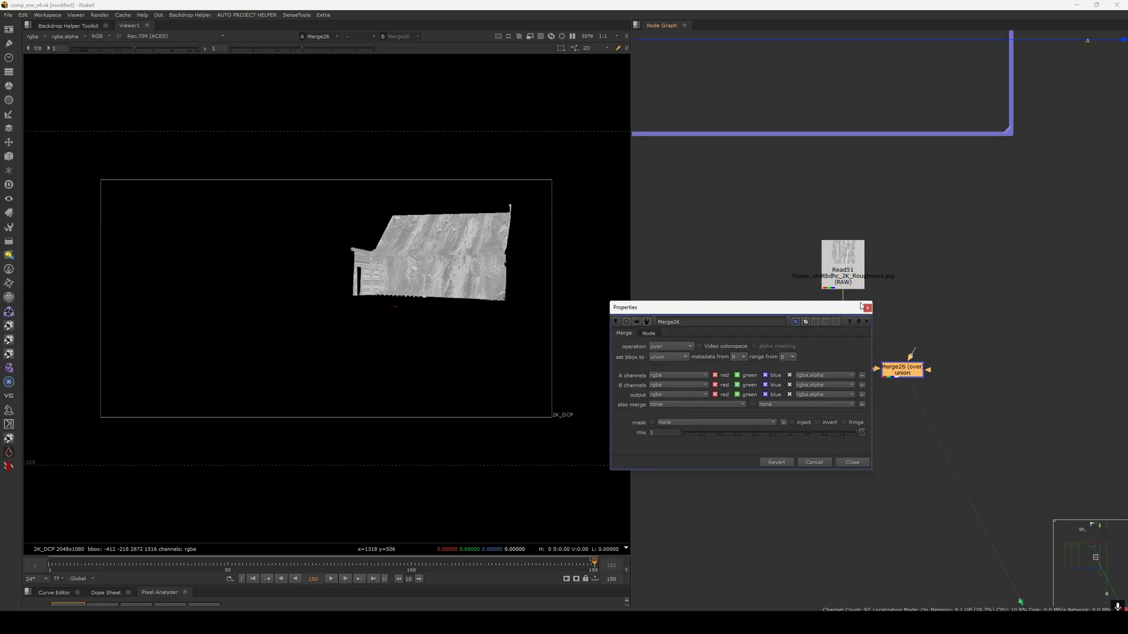
click(869, 307)
scroll(846, 311, down, 3)
drag(818, 336, 978, 353)
drag(1017, 337, 1021, 338)
click(980, 324)
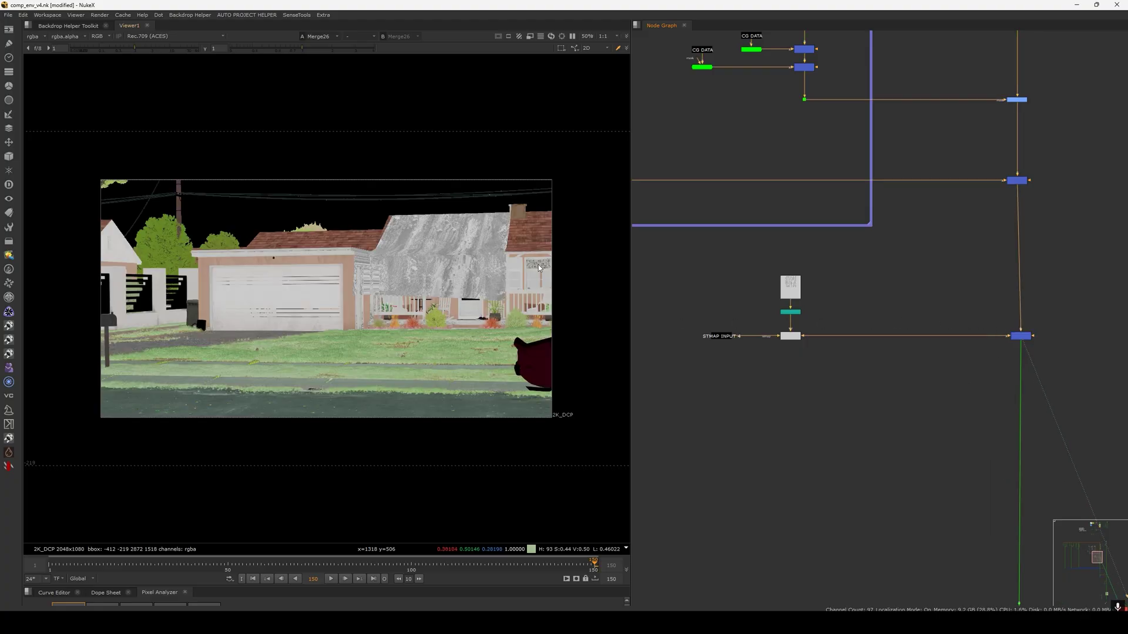
Reposition the pos2uv_4 centre in the P_STMAP group to the corner where the house roof meets the garage.
middle_drag(723, 297, 825, 303)
scroll(422, 298, up, 2)
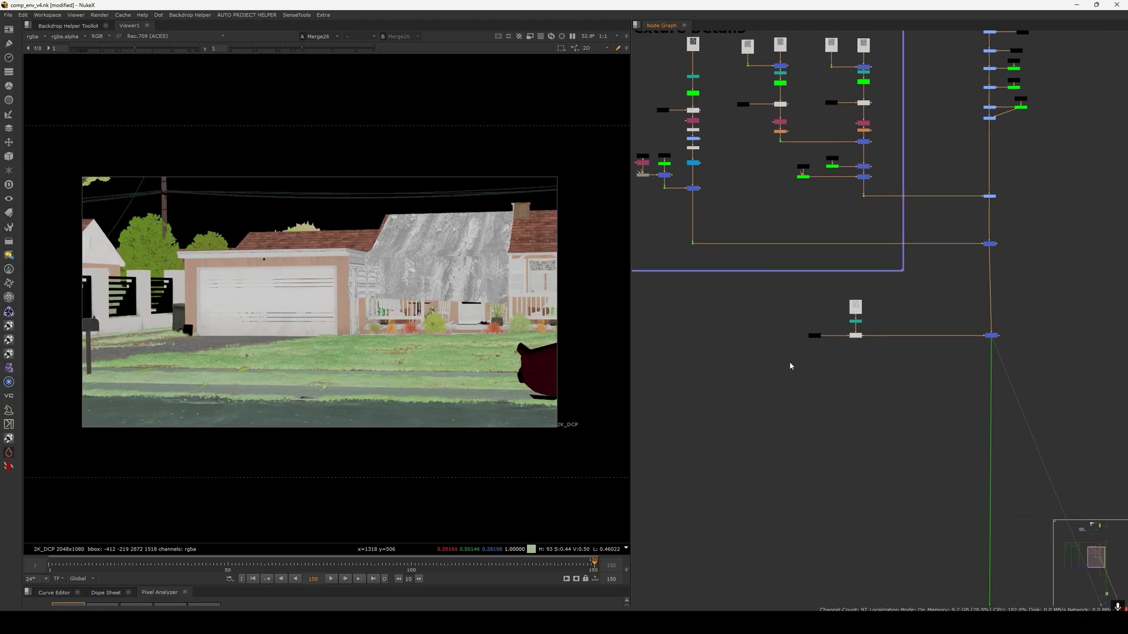
scroll(333, 285, up, 4)
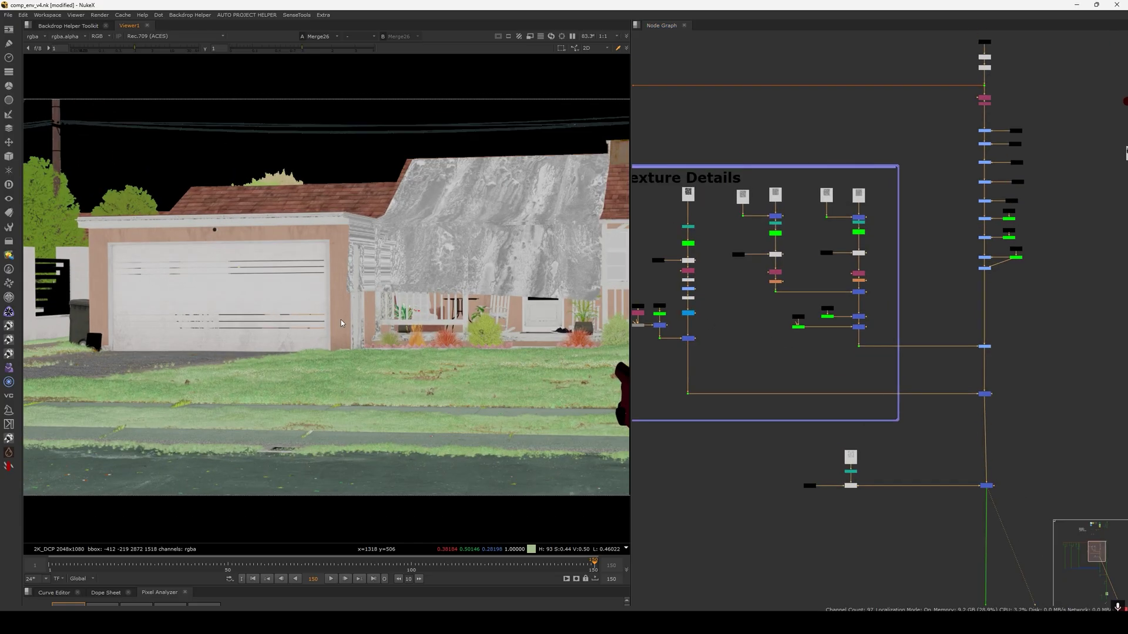
scroll(693, 248, down, 5)
middle_drag(782, 97, 848, 255)
scroll(847, 232, up, 11)
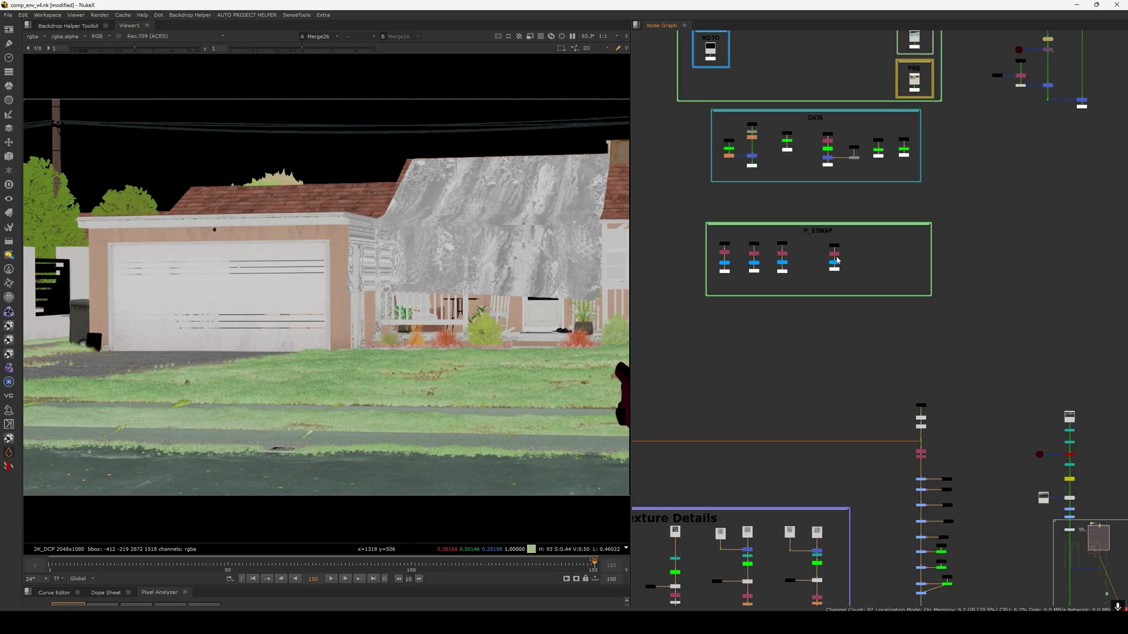
double_click(805, 266)
drag(351, 293, 330, 337)
drag(647, 156, 768, 144)
drag(876, 238, 858, 240)
scroll(329, 338, up, 2)
scroll(338, 332, down, 2)
middle_drag(350, 320, 326, 319)
drag(306, 339, 346, 224)
scroll(346, 224, up, 3)
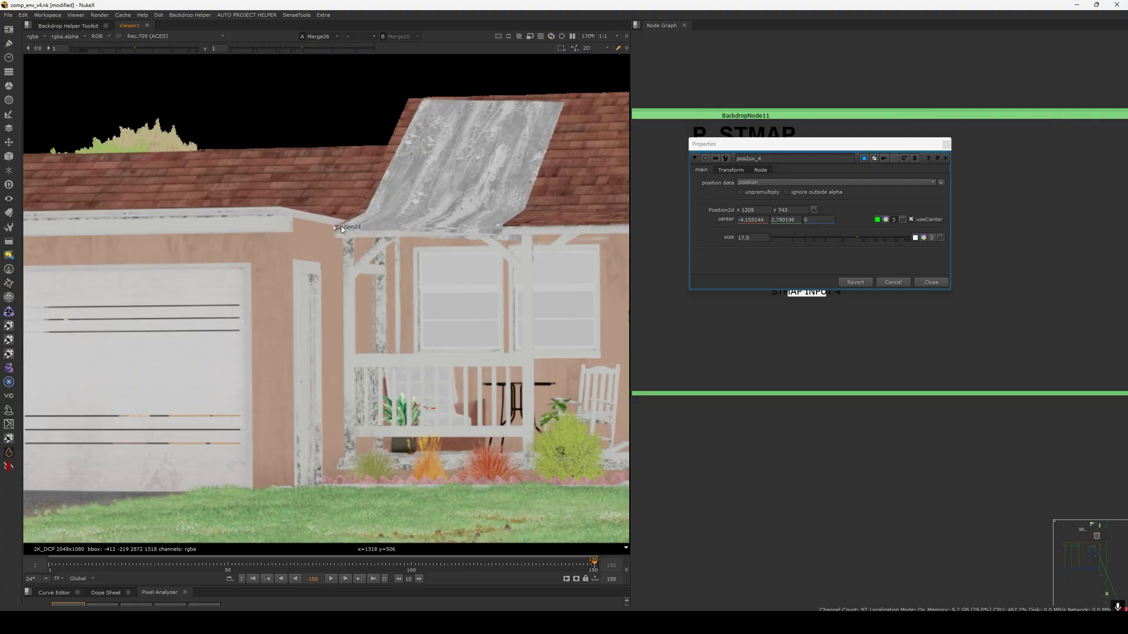
scroll(332, 233, down, 3)
Enlarge the pos2uv_4 size to about 82 and fine-tune its 2D position at the roof corner.
click(893, 237)
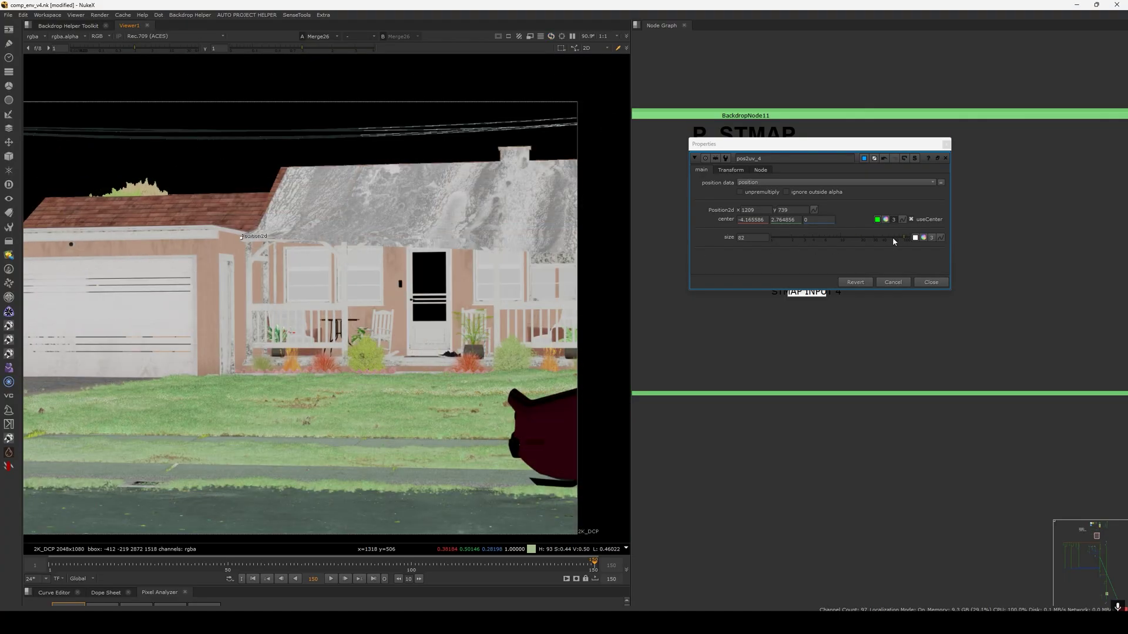
drag(893, 237, 897, 237)
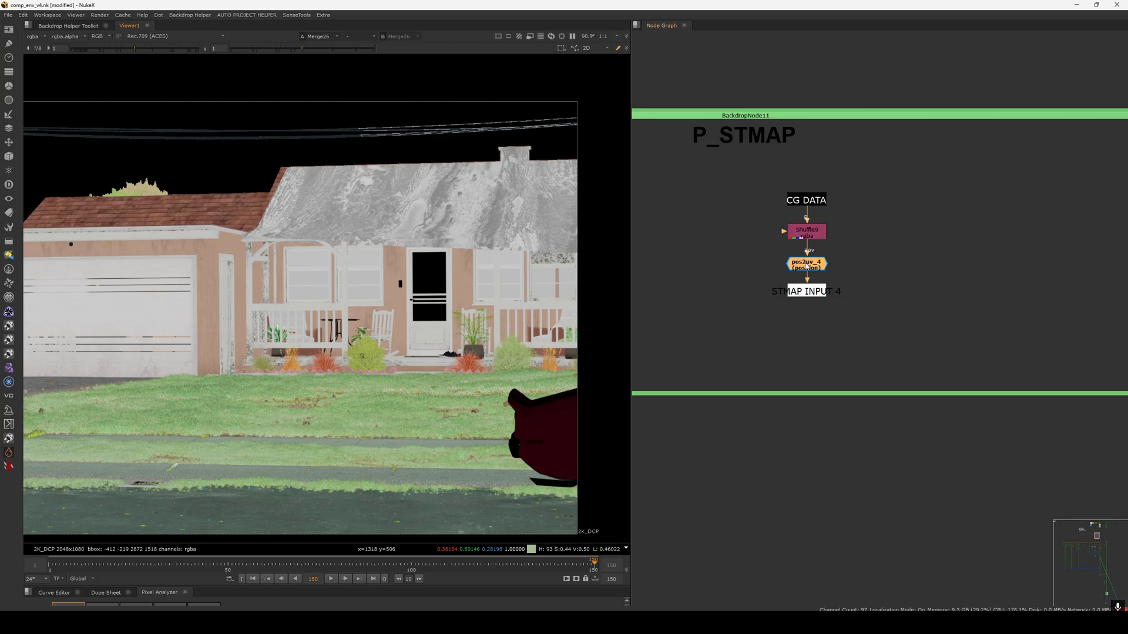
double_click(806, 263)
drag(241, 238, 238, 231)
click(931, 282)
Place a copy of the CG DATA stamp below the STMAP INPUT 4 stamp and display it.
scroll(882, 253, down, 10)
middle_drag(773, 377, 839, 319)
scroll(891, 238, up, 8)
scroll(878, 244, down, 4)
scroll(830, 188, up, 4)
drag(781, 170, 847, 219)
middle_drag(839, 466, 784, 305)
click(809, 371)
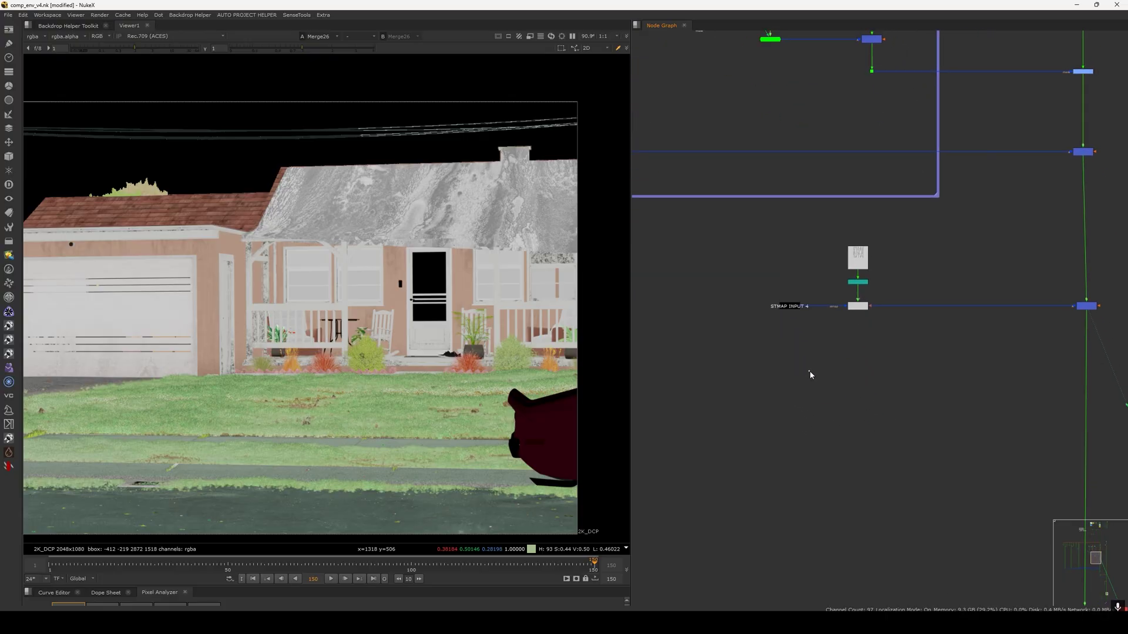
click(809, 387)
key(1)
double_click(808, 389)
click(786, 314)
drag(776, 443, 869, 382)
key(Delete)
drag(881, 337, 728, 395)
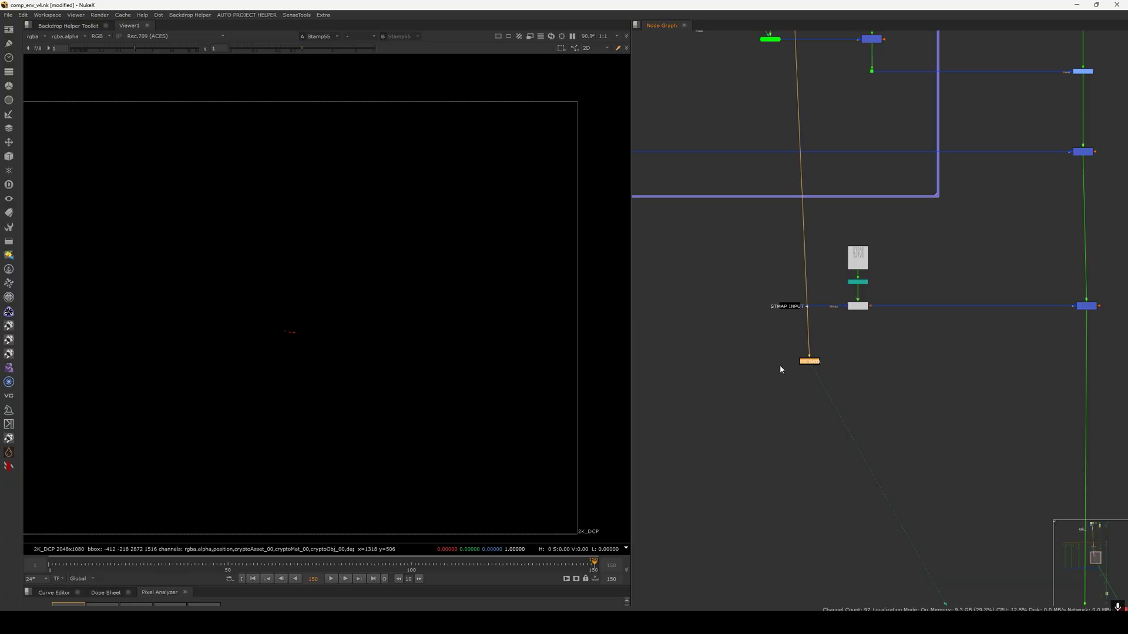
Add a Cryptomatte node under the copied CG DATA stamp and pick the house roof as its matte.
key(Tab)
text(crypto)
key(Return)
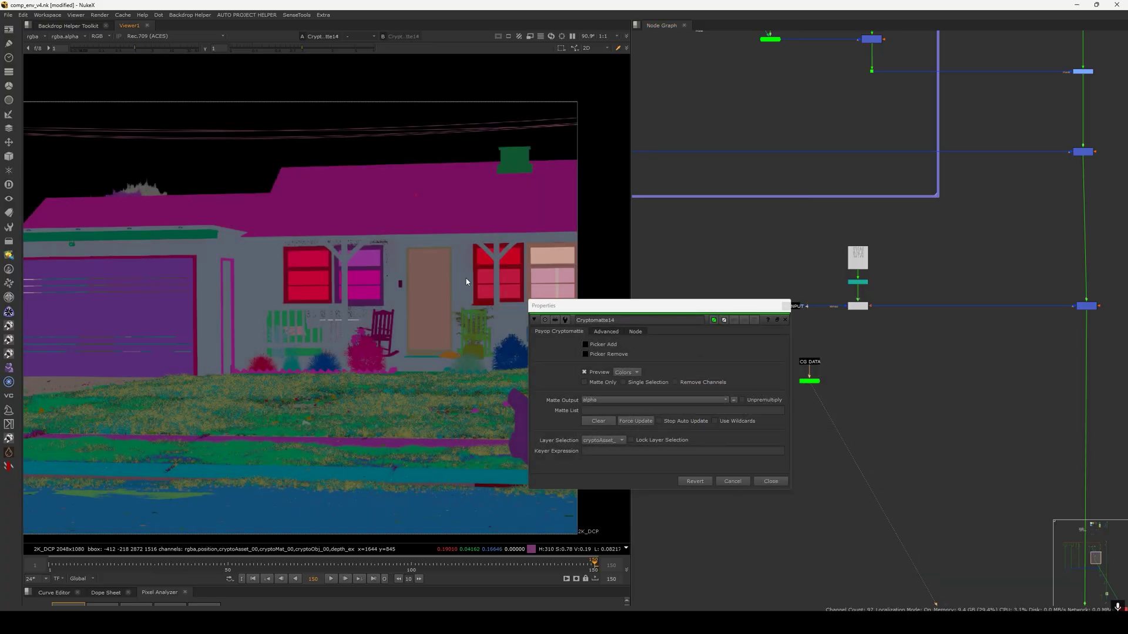
click(588, 345)
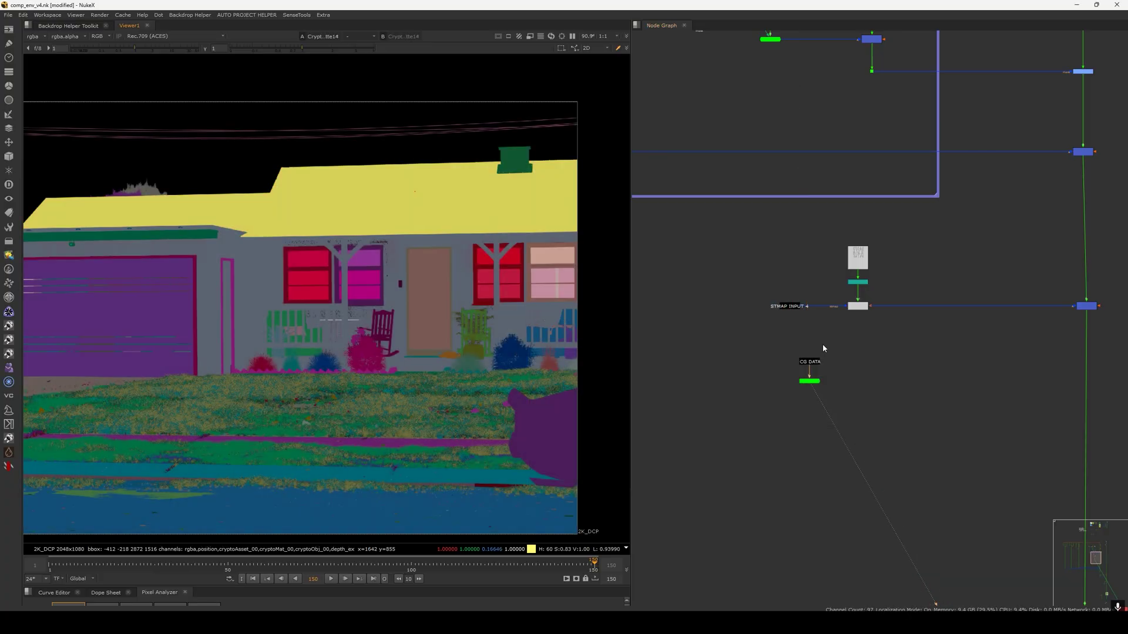
Shift the CG DATA and Cryptomatte nodes aside, lower Merge26 on the main pipe, and add a Dot to its texture input.
drag(862, 353, 765, 417)
drag(809, 383, 799, 369)
drag(1081, 309, 1075, 397)
drag(1126, 379, 1073, 420)
drag(1081, 399, 1039, 434)
key(alt+period)
Merge the Cryptomatte with the STMap4 output, setting the merge operation to mask.
drag(823, 360, 757, 384)
key(m)
drag(851, 373, 861, 373)
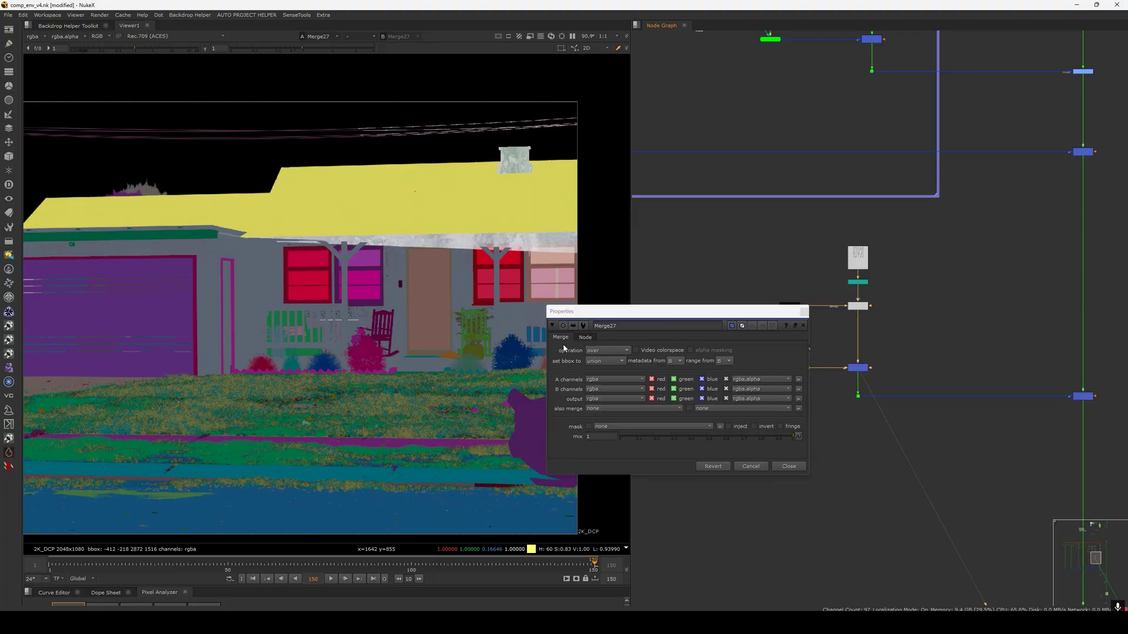
click(607, 350)
click(612, 287)
click(803, 312)
Display the OCIO conversion output near the end of the comp and examine the texture on the roof.
middle_drag(959, 344, 888, 337)
drag(1045, 370, 961, 405)
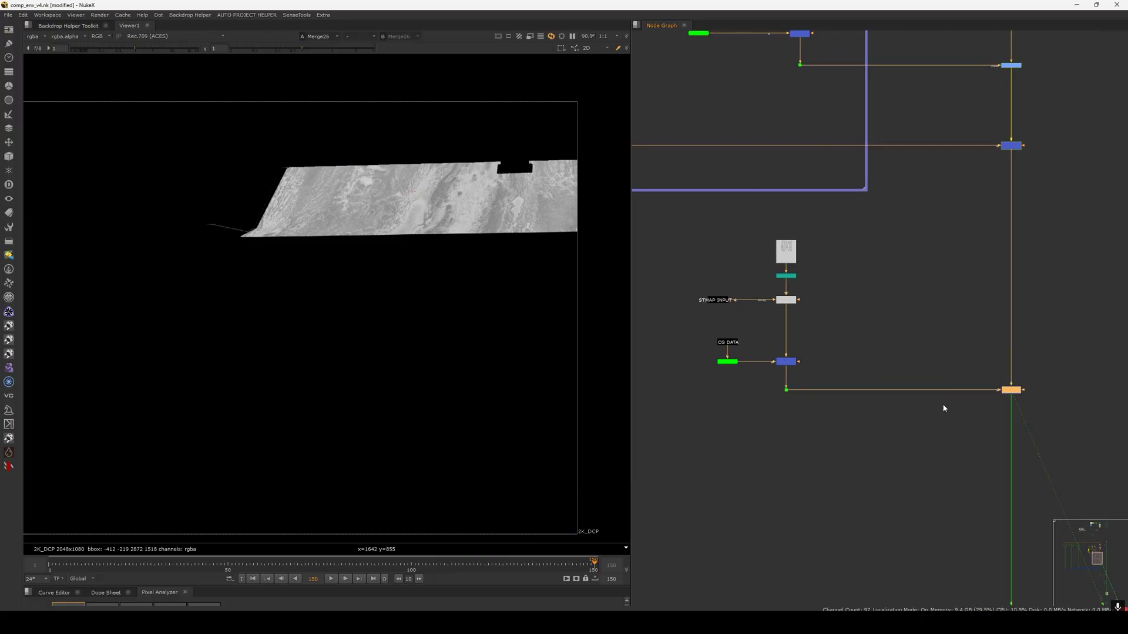
key(1)
scroll(913, 364, down, 6)
middle_drag(915, 475, 822, 276)
click(927, 407)
key(1)
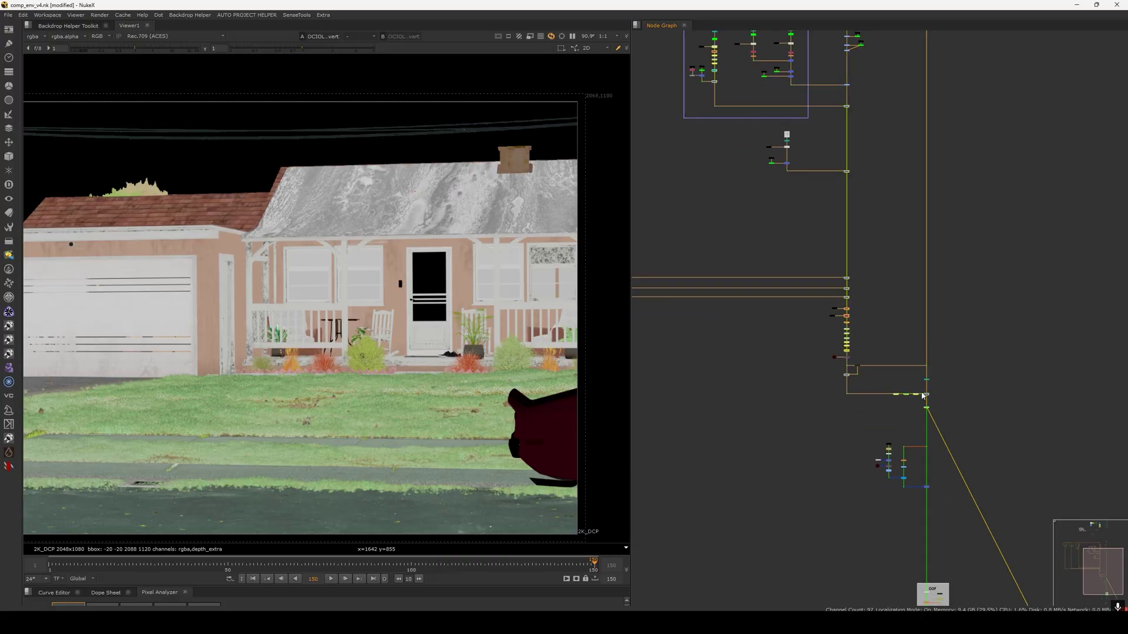
scroll(425, 223, up, 4)
scroll(813, 245, up, 5)
scroll(835, 238, up, 3)
Insert a Grade node between the Read51 texture and Crop7.
key(g)
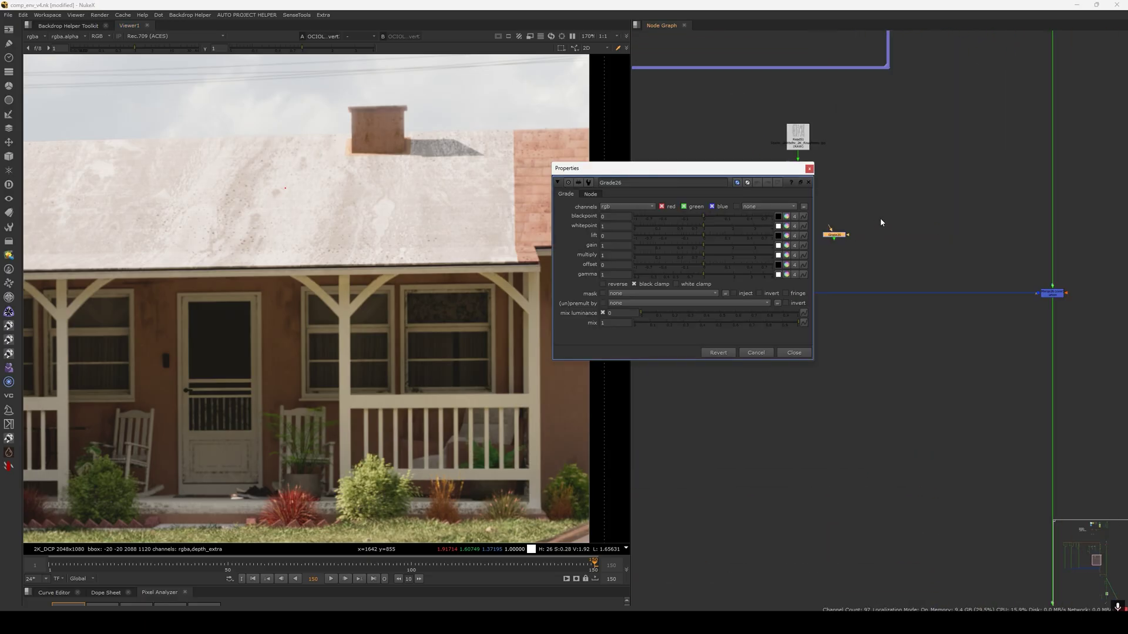
middle_drag(881, 221, 949, 256)
click(875, 158)
drag(902, 268, 857, 180)
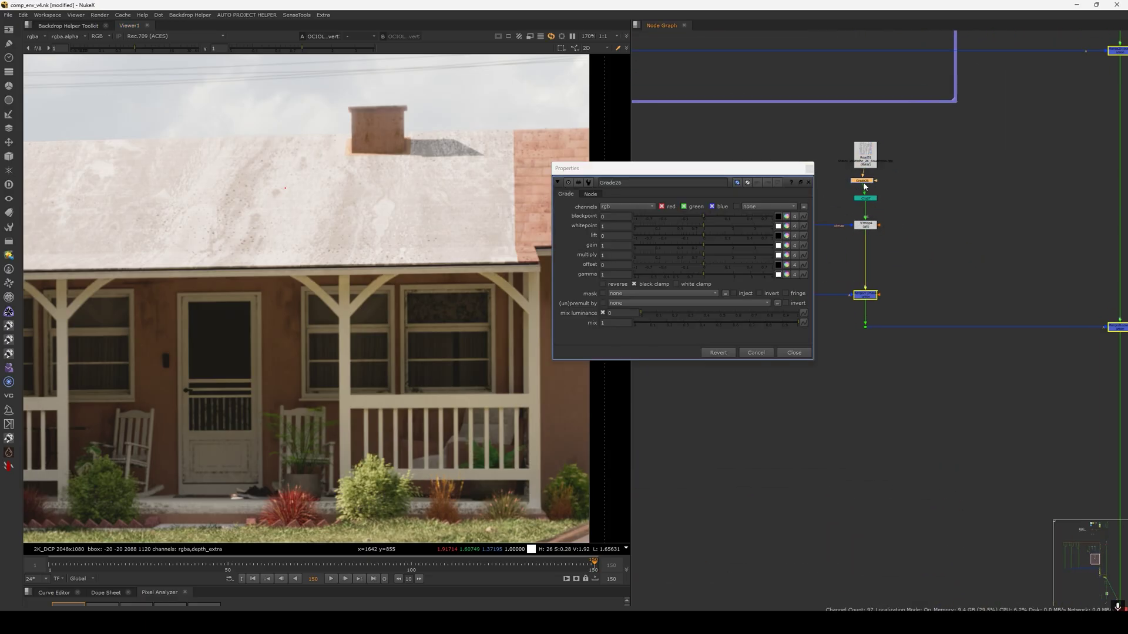
Darken and contrast the roof texture with a Grade gamma of 0.25 and an adjusted gain, and tidy the node's position.
drag(673, 245, 643, 276)
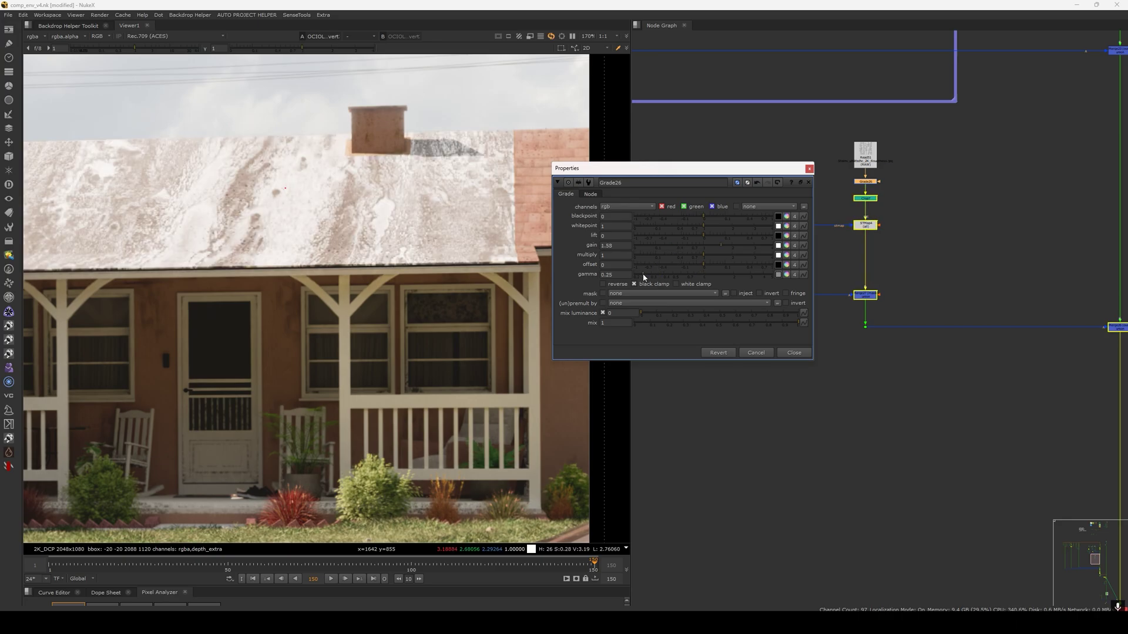
mouse_move(721, 246)
mouse_down()
mouse_move(684, 246)
mouse_move(702, 247)
mouse_up()
scroll(254, 234, down, 2)
middle_drag(204, 226, 254, 234)
scroll(347, 238, up, 1)
drag(805, 266, 806, 261)
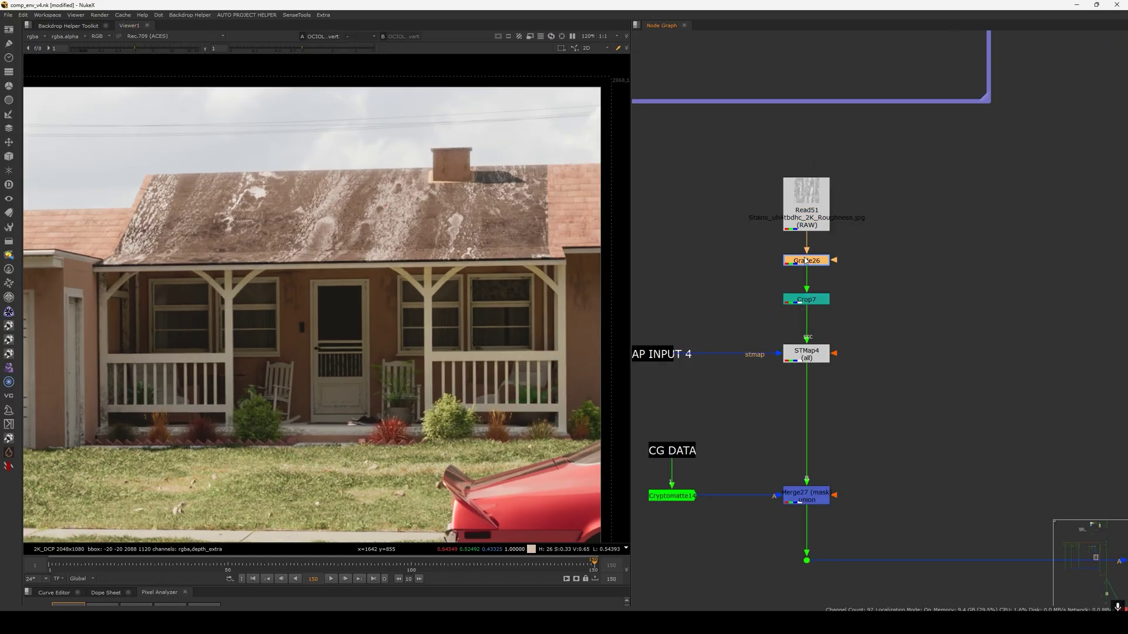
Insert a luminance Keyer node between the Read51 texture and Grade26, and space out the nodes.
key(Tab)
text(keyer)
key(Return)
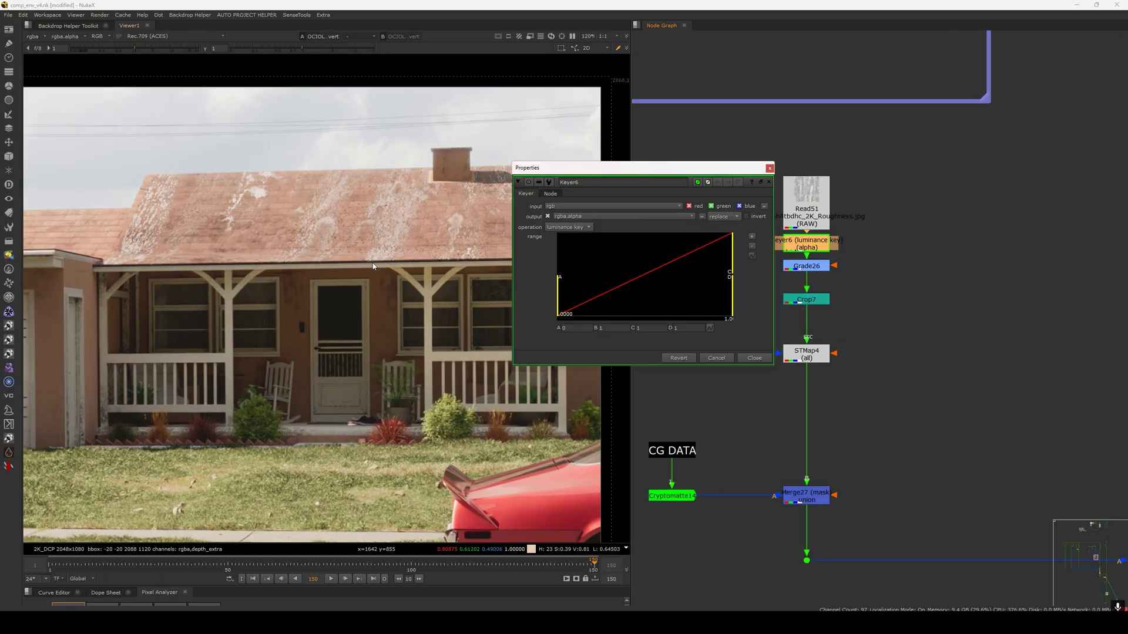
middle_drag(504, 223, 383, 237)
scroll(385, 236, up, 3)
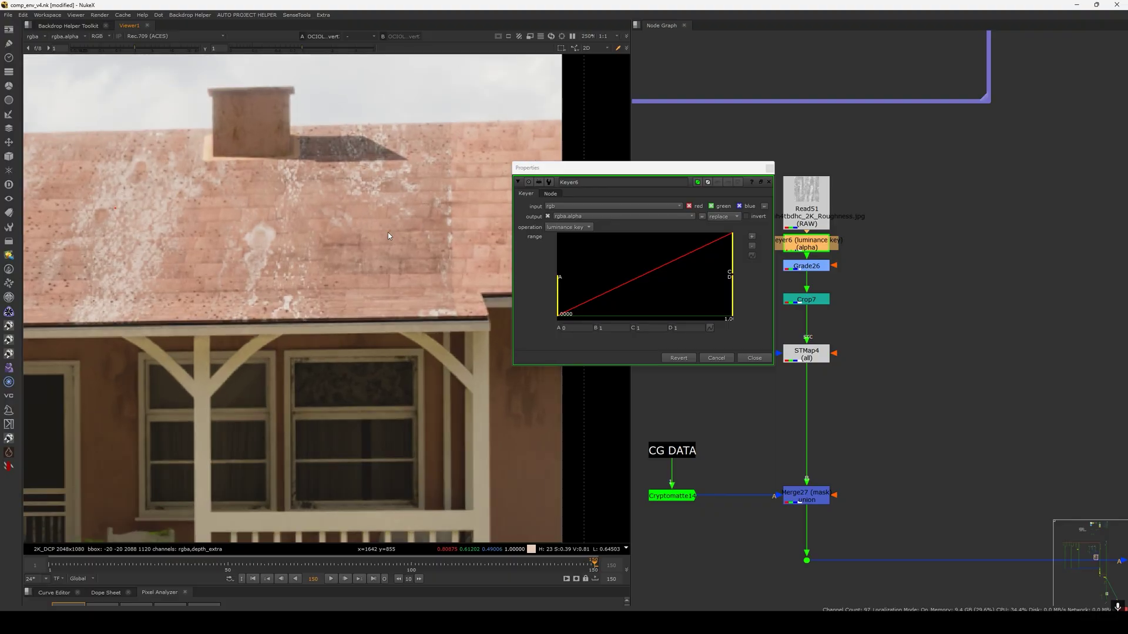
click(760, 360)
drag(810, 208, 809, 194)
drag(806, 245, 807, 238)
Display the Keyer's alpha and tighten its luminance range to about 0.404 for A and 0.76 for B.
double_click(807, 237)
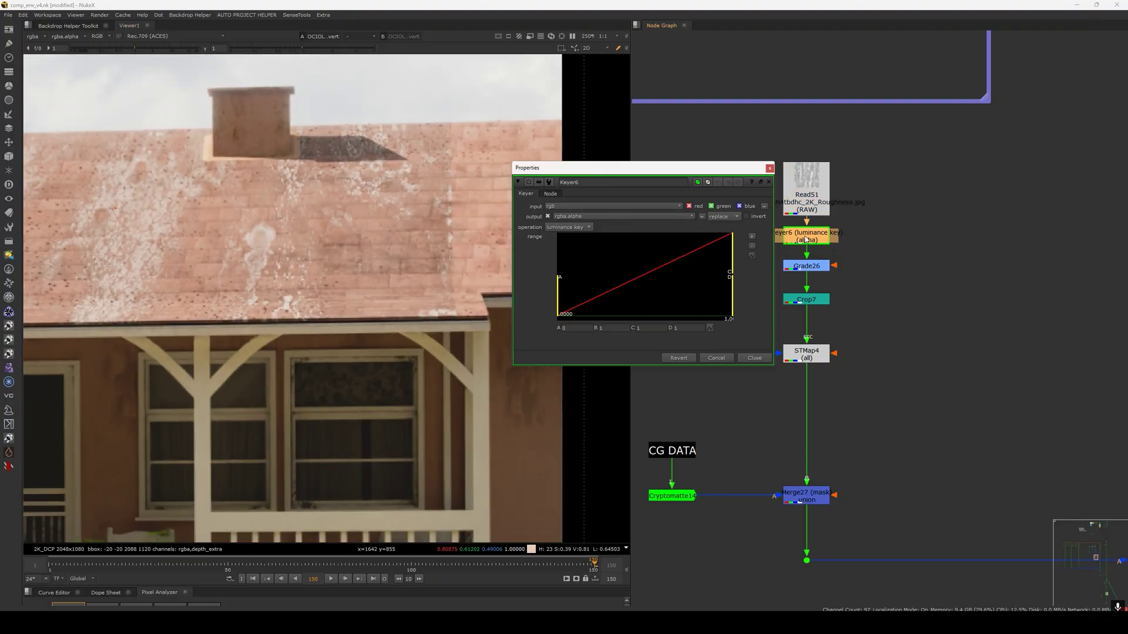
drag(733, 250, 707, 255)
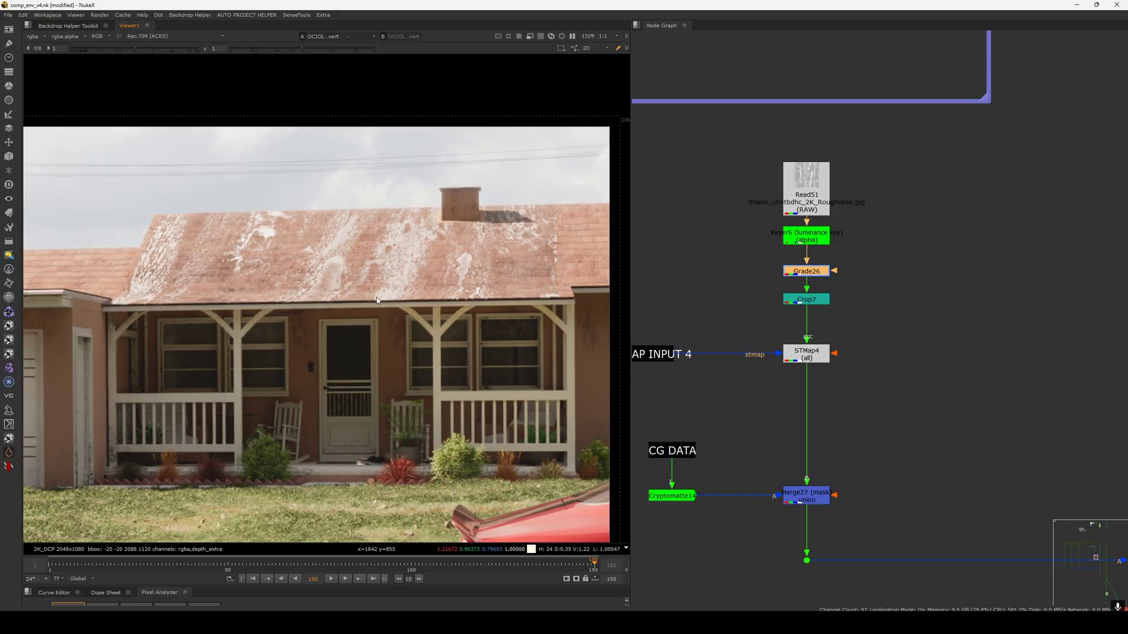
click(806, 237)
key(1)
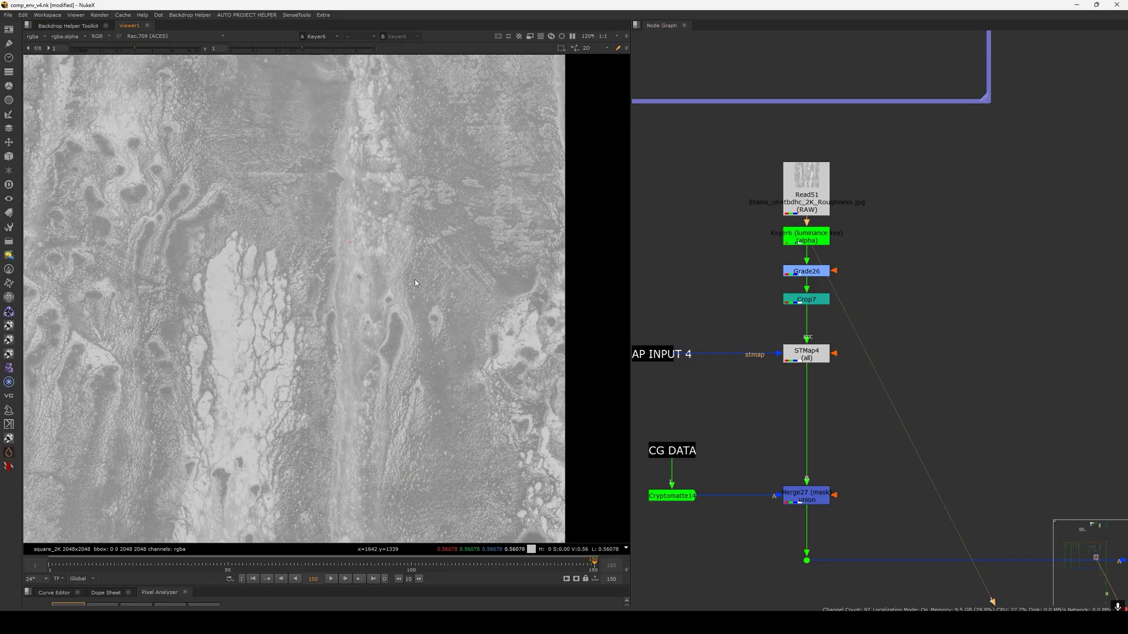
key(f)
key(a)
double_click(803, 241)
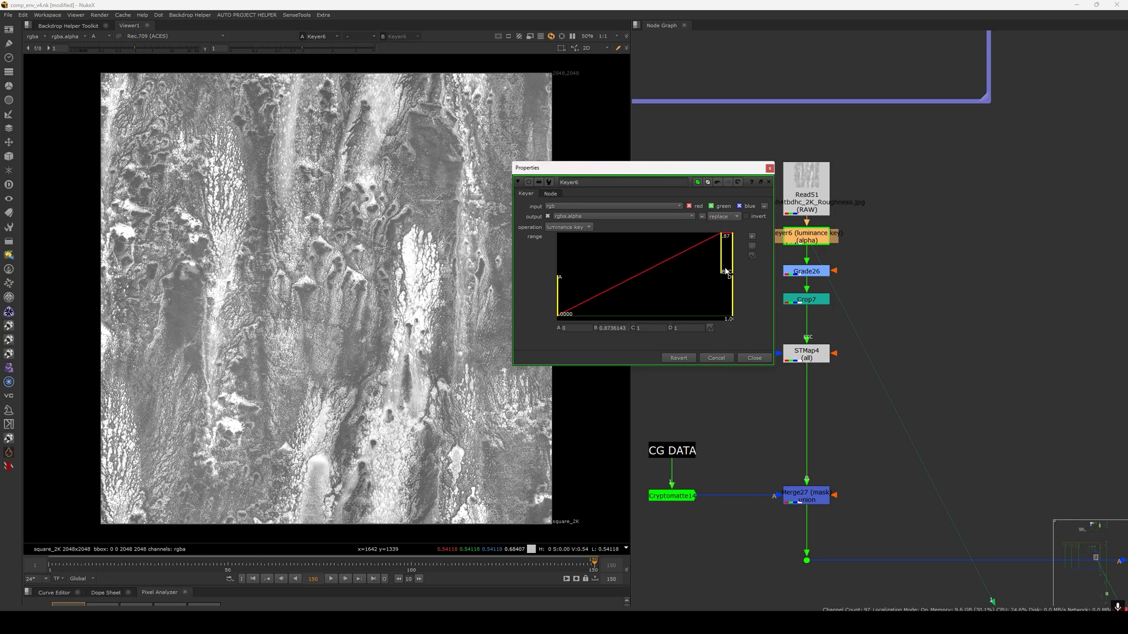
drag(556, 306, 643, 293)
drag(730, 272, 670, 300)
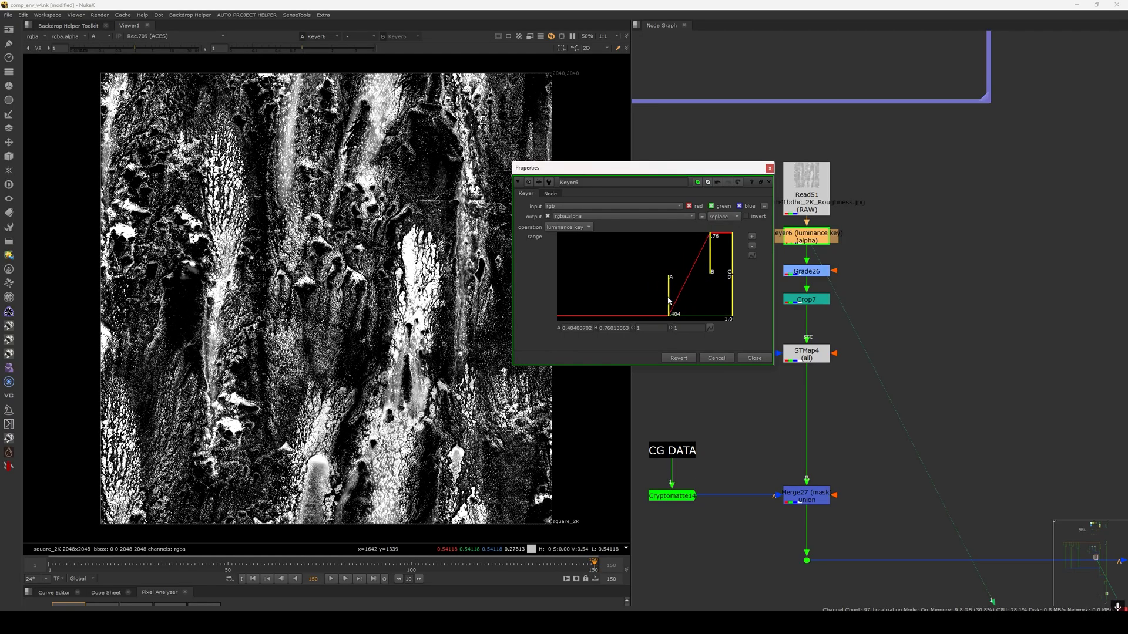
click(754, 358)
Display the Merge26 output and examine the keyed stain texture over the roof.
scroll(768, 368, down, 5)
click(927, 333)
key(1)
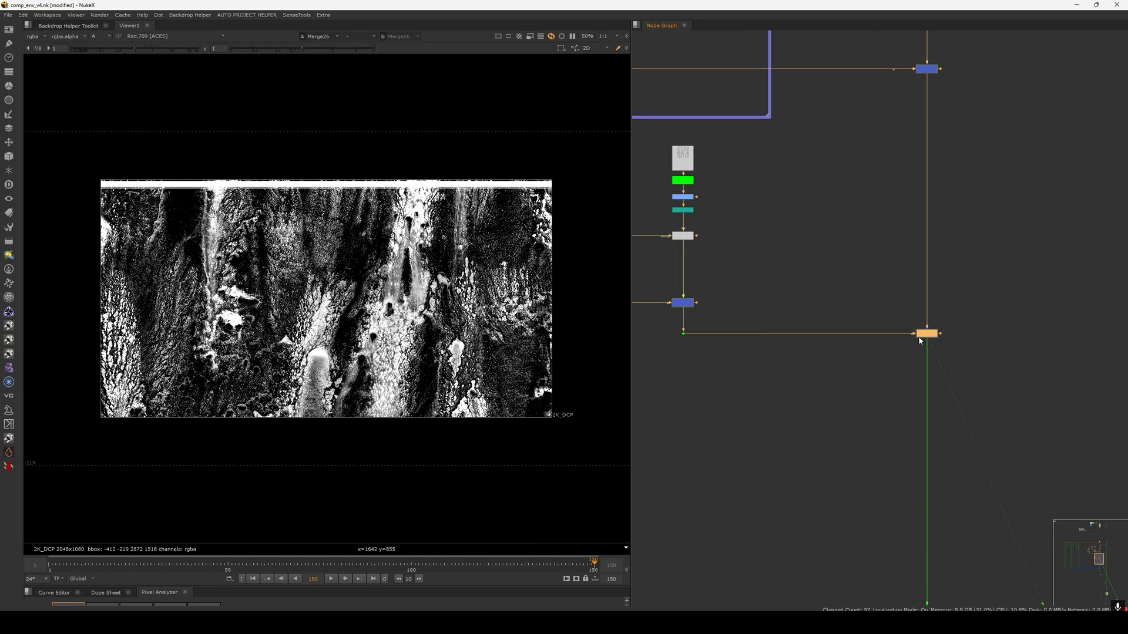
scroll(404, 249, up, 5)
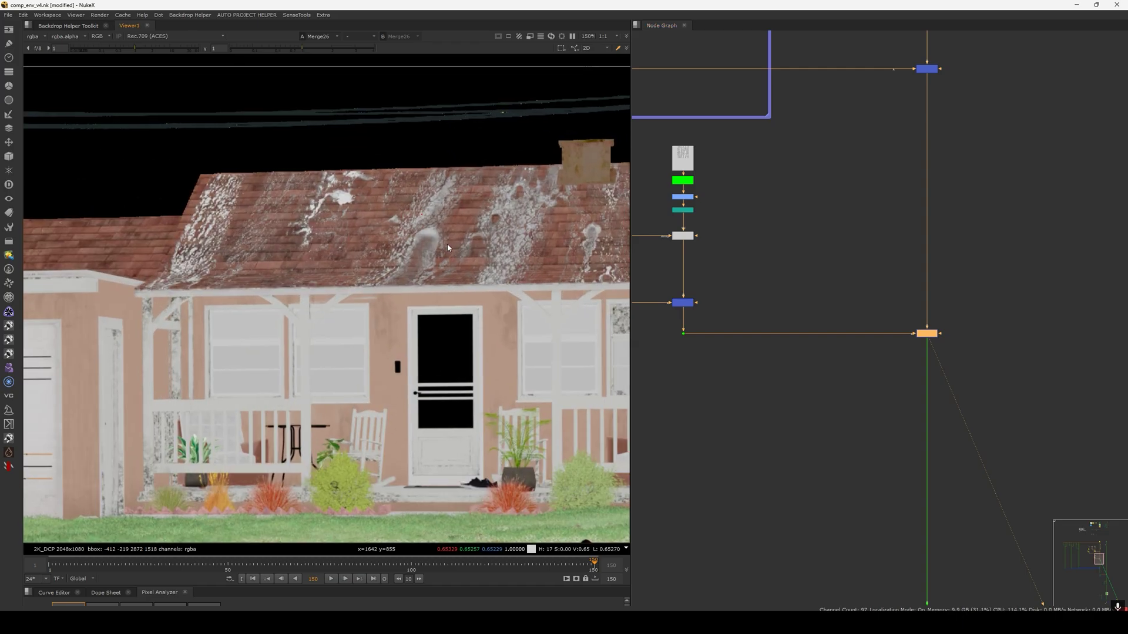
key(d)
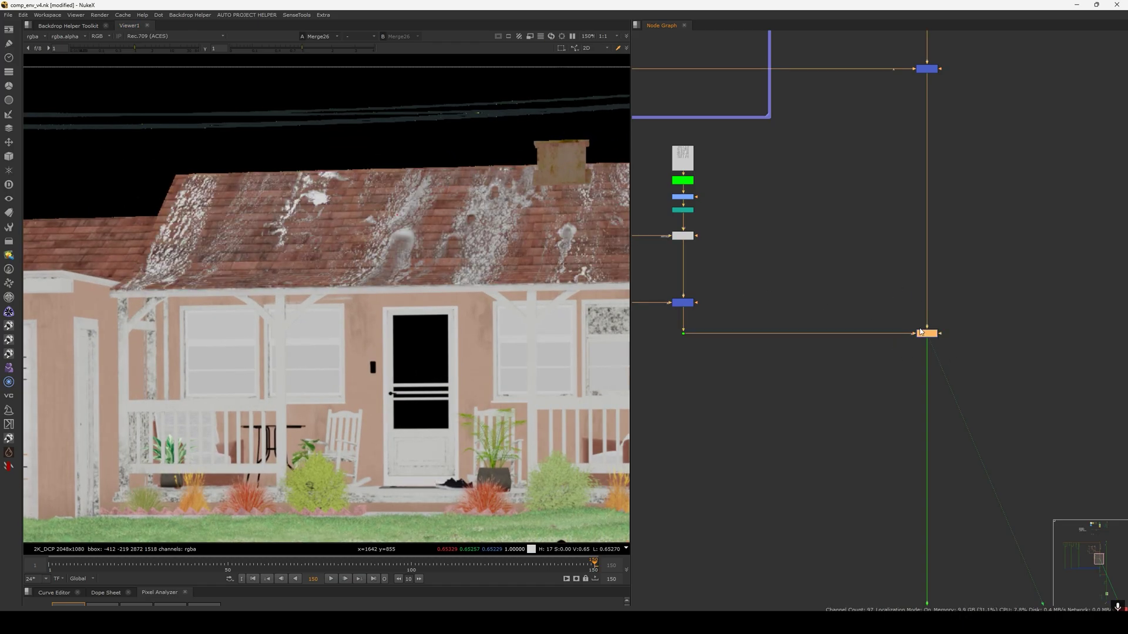
Display the comp further downstream at Dot3 and examine the stains on the lit roof.
scroll(895, 419, down, 8)
middle_drag(843, 345, 854, 290)
scroll(934, 295, up, 6)
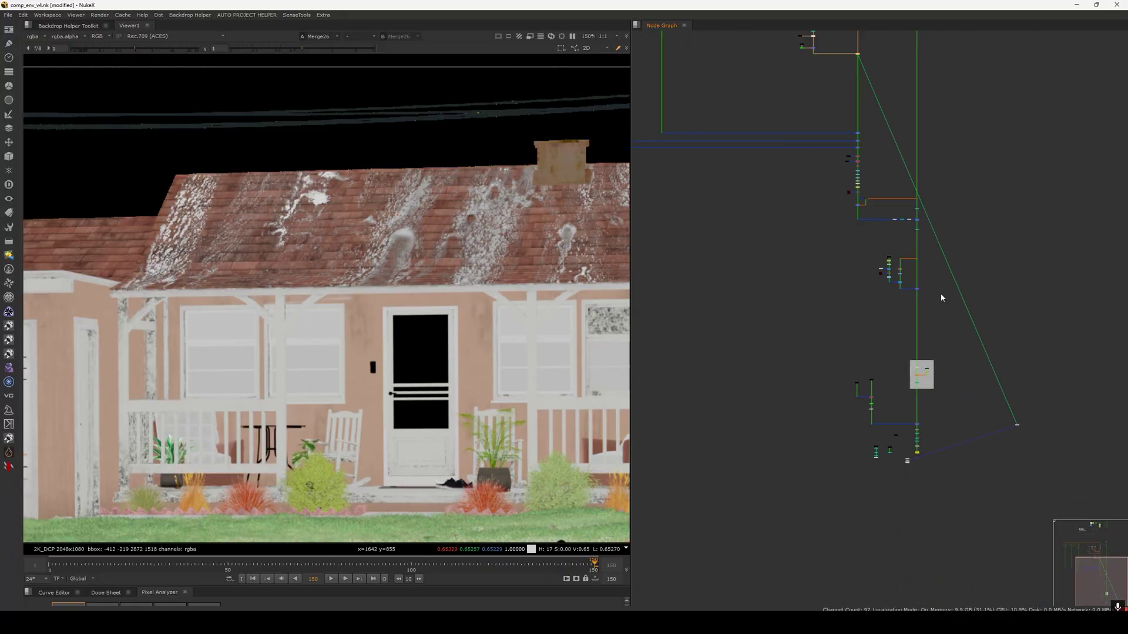
click(926, 226)
key(1)
middle_drag(935, 238, 953, 249)
middle_drag(567, 229, 440, 262)
middle_drag(811, 190, 848, 286)
middle_drag(433, 281, 463, 286)
Lower the Merge26 mix to 0.225 and check the whole shot.
scroll(917, 194, up, 10)
click(916, 187)
double_click(916, 188)
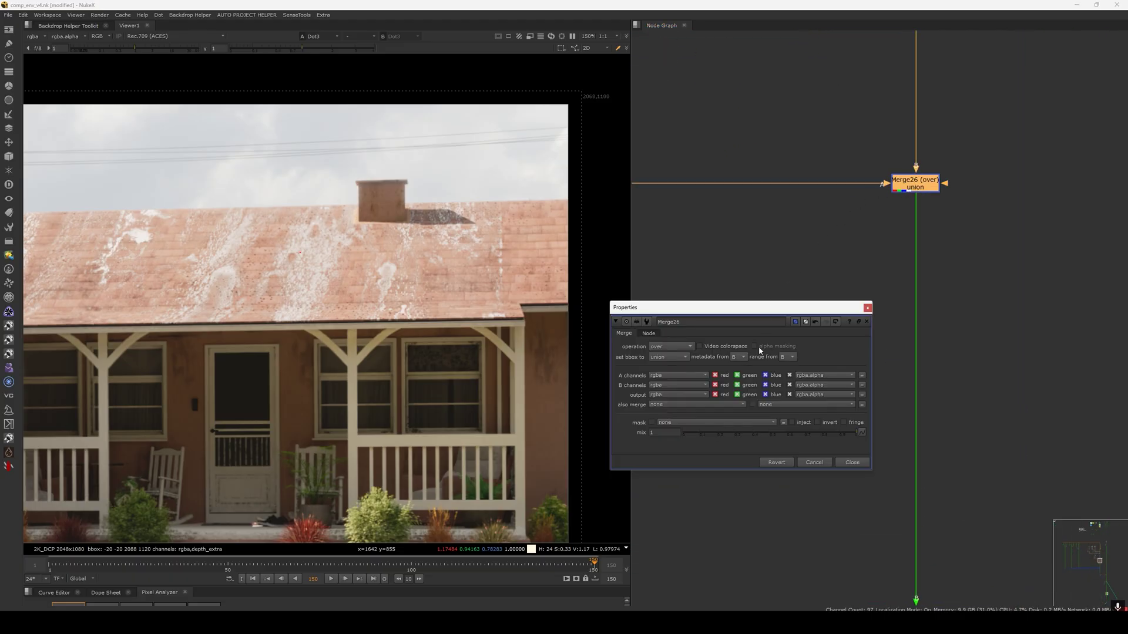
drag(727, 440, 716, 443)
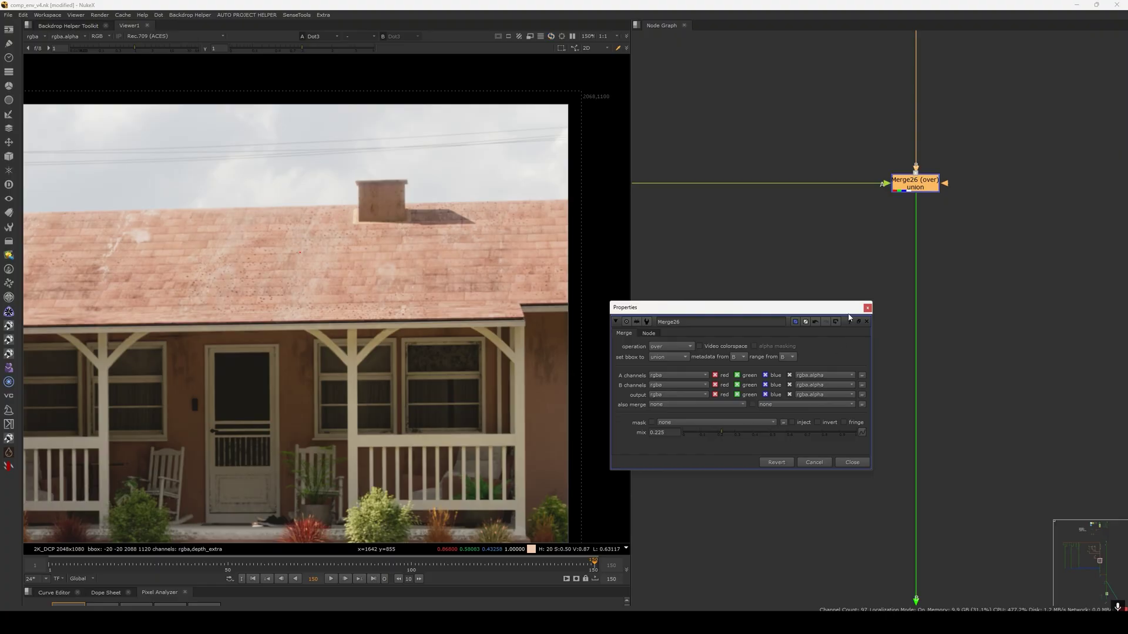
click(867, 308)
scroll(354, 298, down, 5)
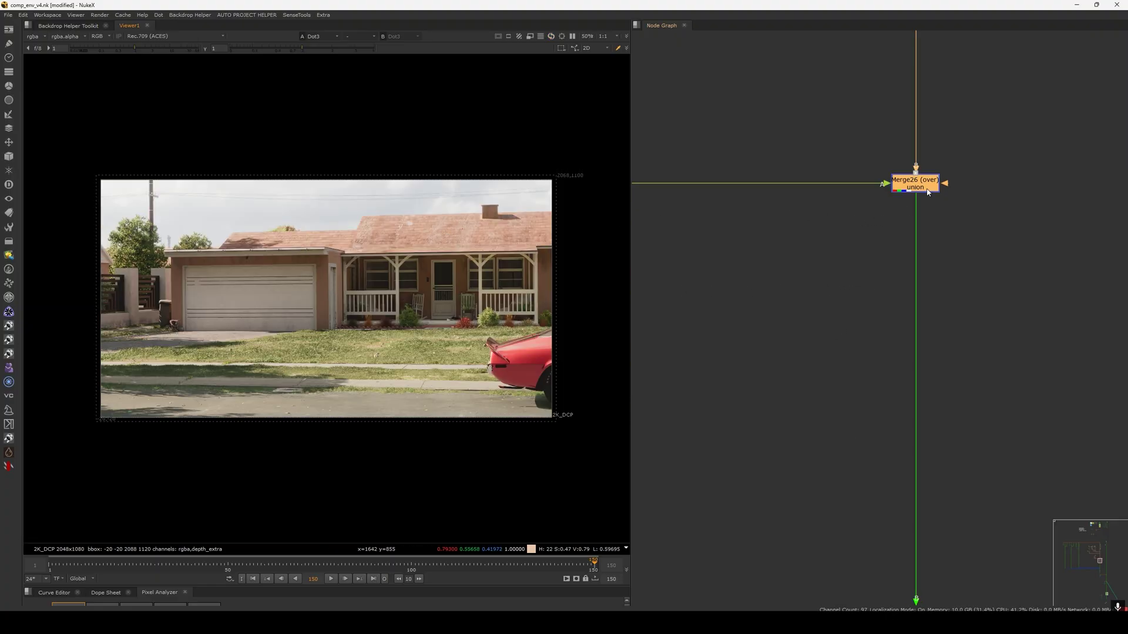
Reduce the Merge26 mix further to 0.075.
double_click(900, 189)
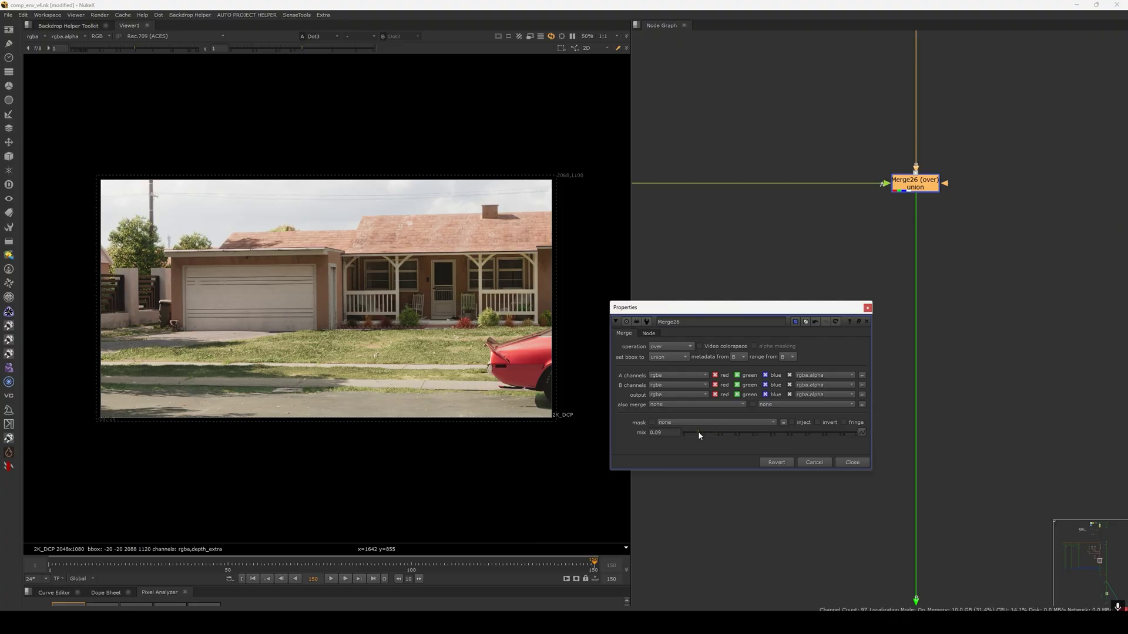
click(867, 308)
scroll(840, 323, down, 8)
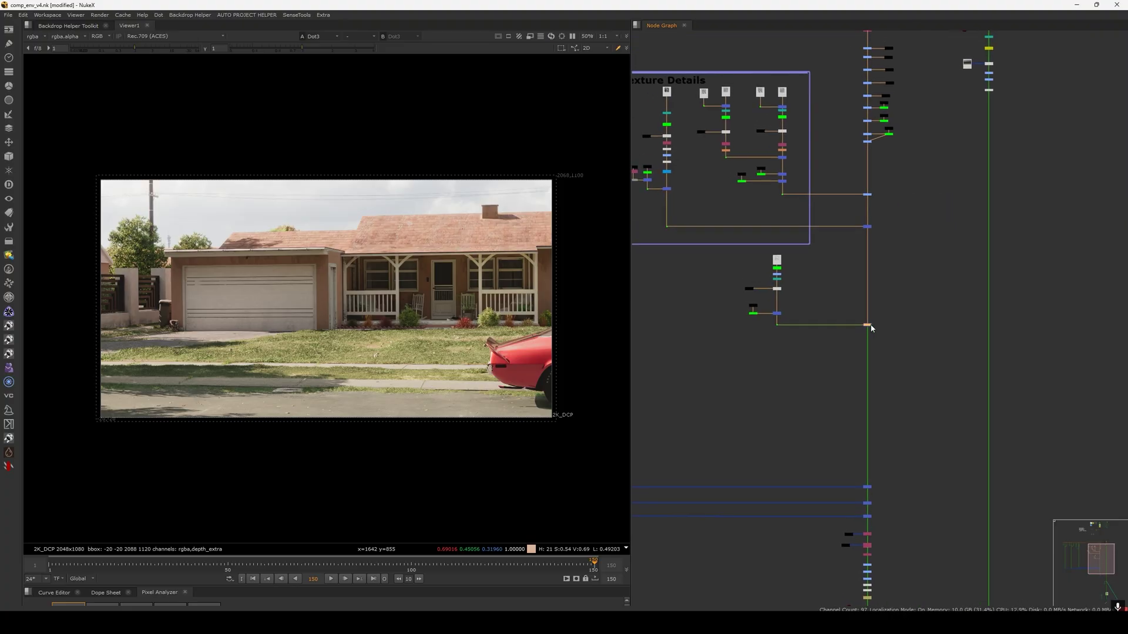
drag(869, 328, 866, 326)
middle_drag(811, 232, 848, 285)
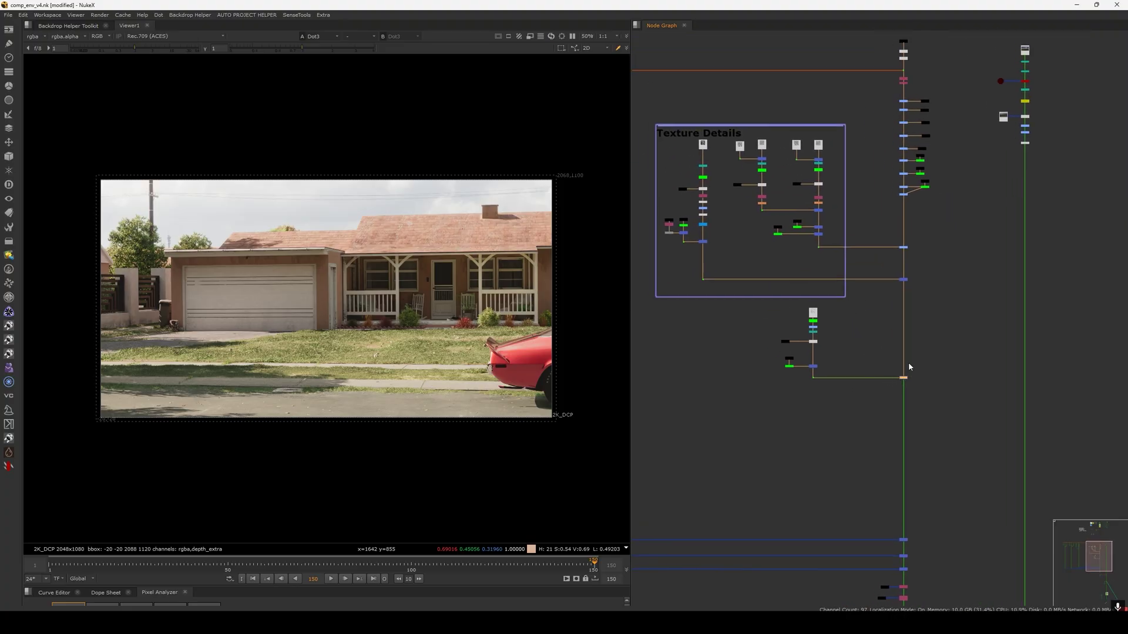
Locate the leakage texture chain in the Texture Details backdrop and display its Keyer3 output.
scroll(900, 255, up, 3)
click(909, 242)
click(906, 297)
scroll(938, 282, up, 4)
scroll(955, 281, up, 1)
scroll(748, 382, down, 5)
scroll(873, 246, up, 4)
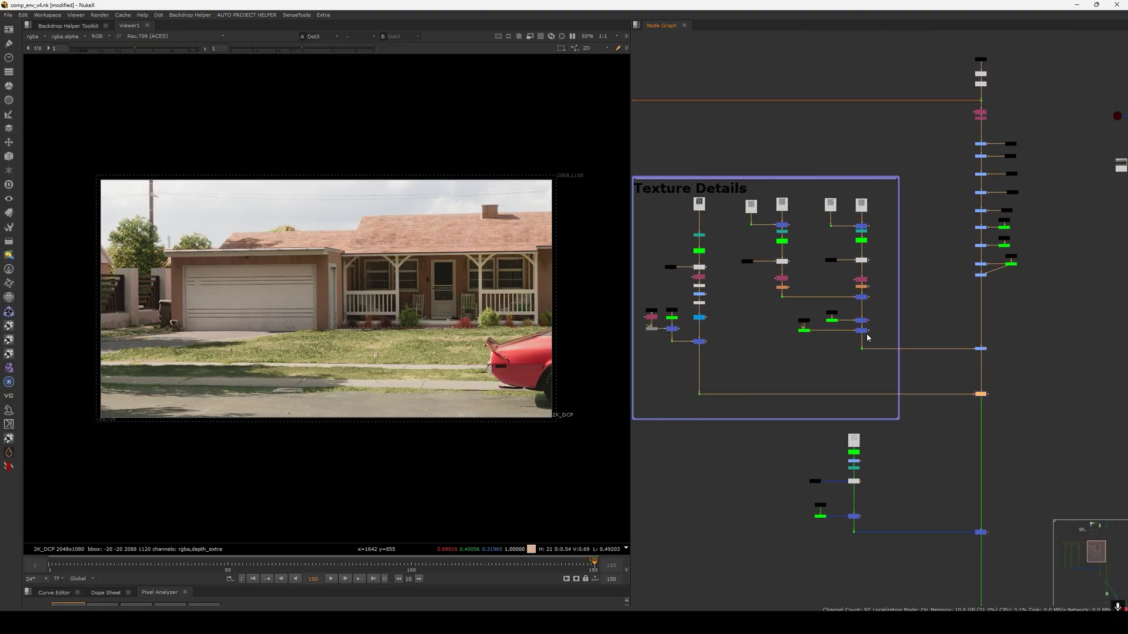
scroll(872, 245, up, 4)
click(852, 241)
key(1)
click(648, 308)
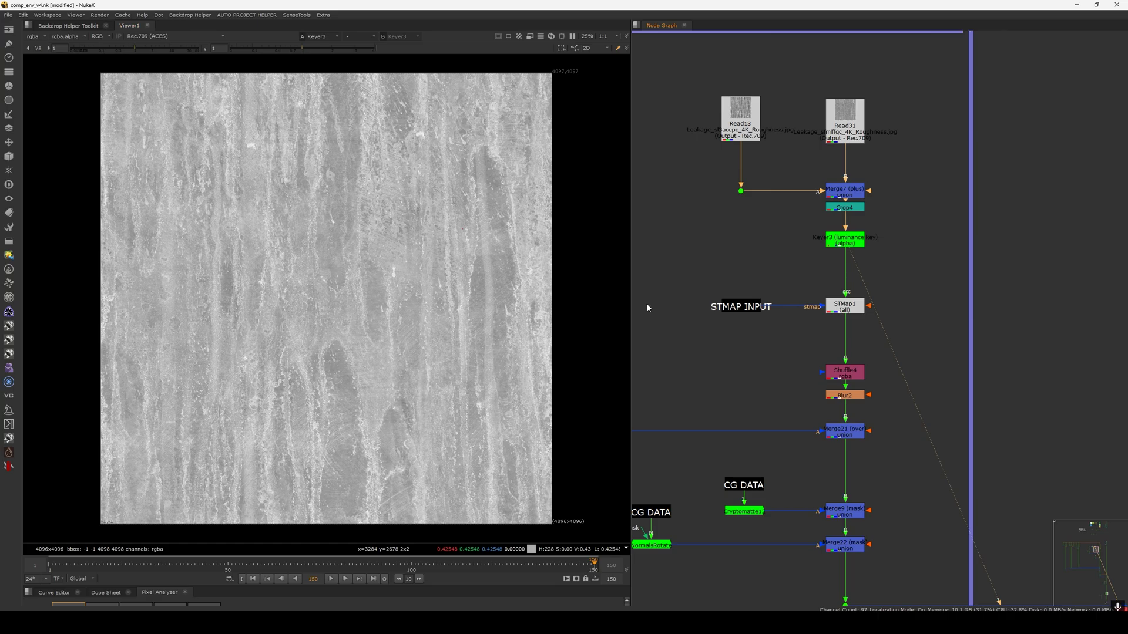
Display the STMap1 output, check its alpha channel, and view the Merge21 output.
click(846, 311)
key(1)
click(666, 326)
key(a)
key(a)
click(843, 432)
key(1)
Display the Merge22 mask and the Grade27 output, toggling Grade27 to compare its effect on the house.
middle_drag(807, 459, 797, 350)
middle_drag(842, 347, 855, 319)
drag(839, 392, 897, 433)
key(1)
middle_drag(860, 403, 528, 296)
click(953, 309)
key(1)
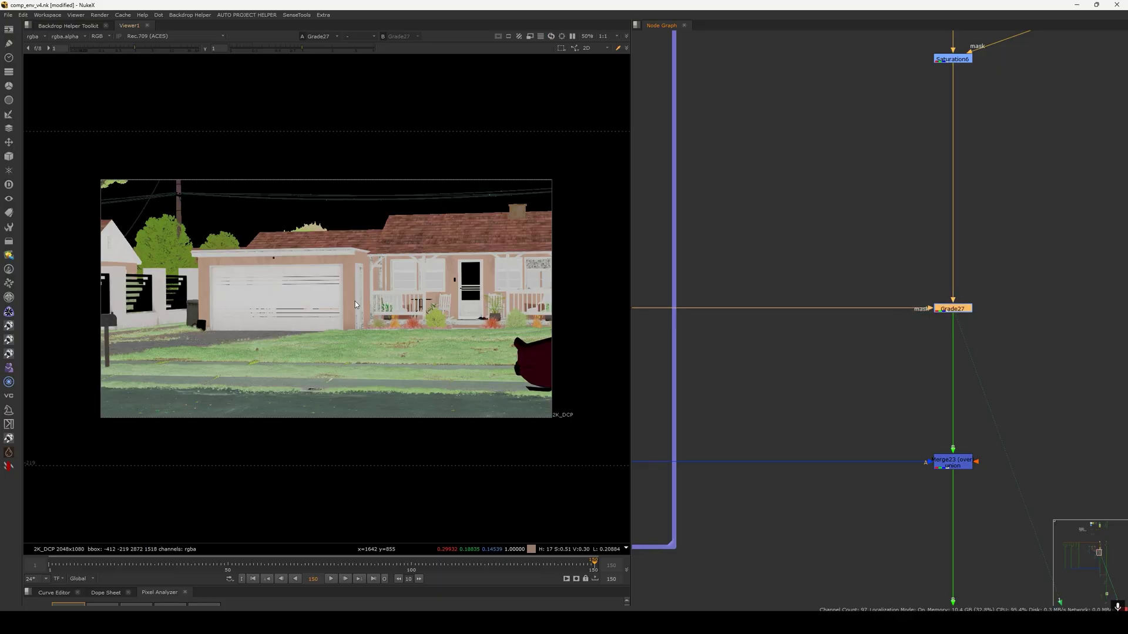
scroll(363, 297, up, 5)
key(d)
Display the Read47 stain texture in the Texture Details backdrop and its STMap3 projection.
scroll(907, 331, down, 3)
middle_drag(764, 294, 1057, 376)
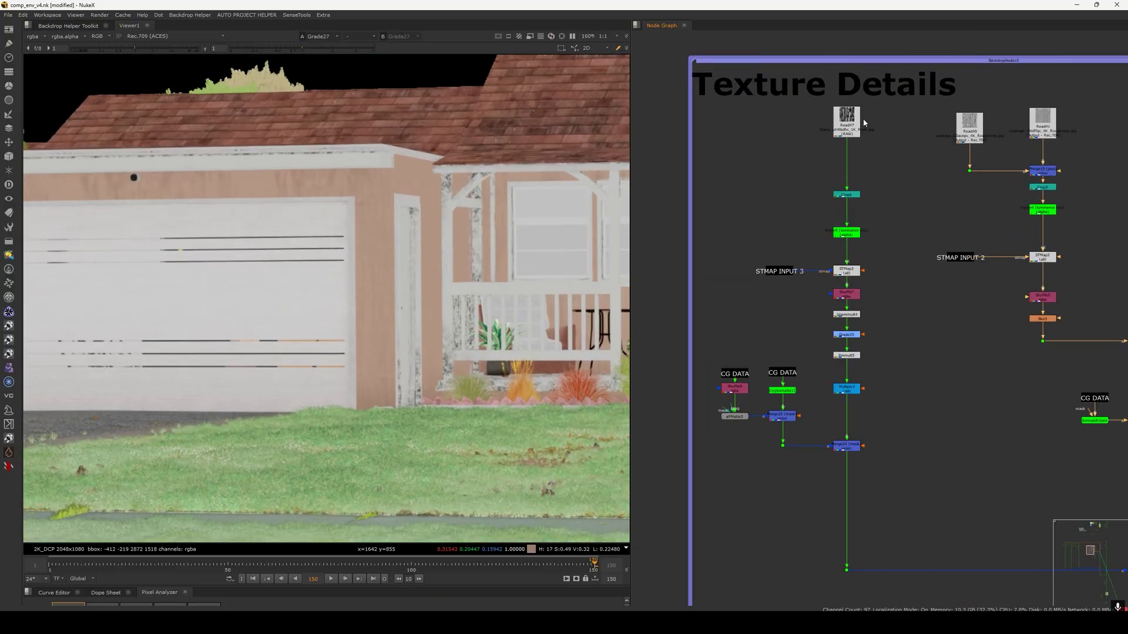
scroll(849, 122, up, 2)
click(848, 130)
key(1)
key(f)
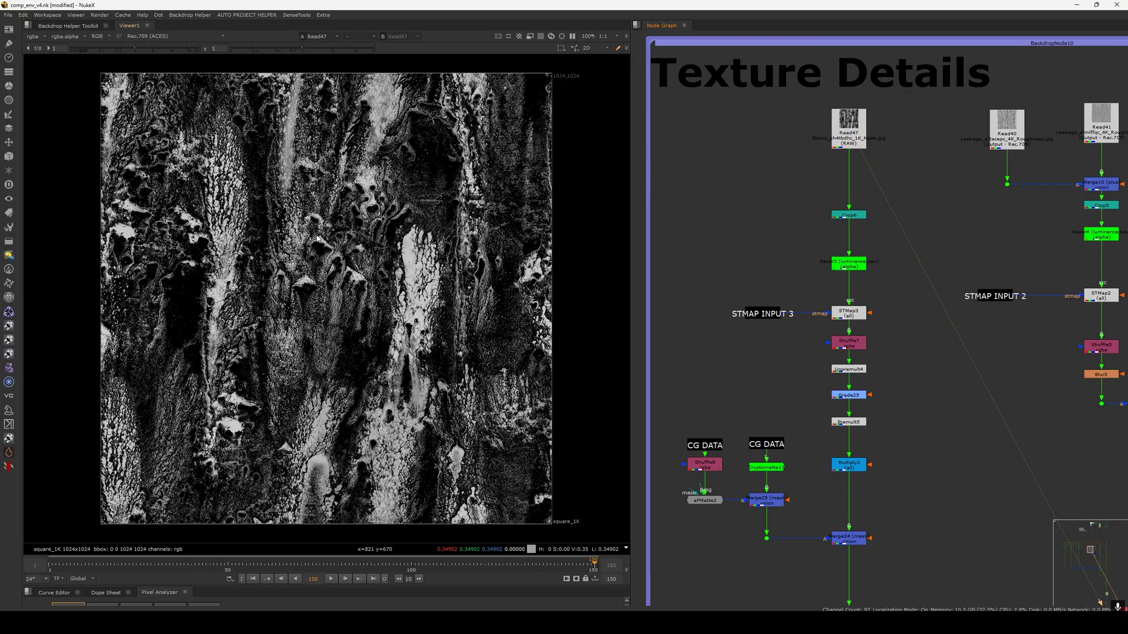
click(848, 315)
key(1)
Display the Shuffle7 output and inspect how its alpha is routed to the RGBA channels.
middle_drag(837, 381, 812, 327)
scroll(811, 326, up, 4)
click(838, 241)
key(1)
double_click(838, 241)
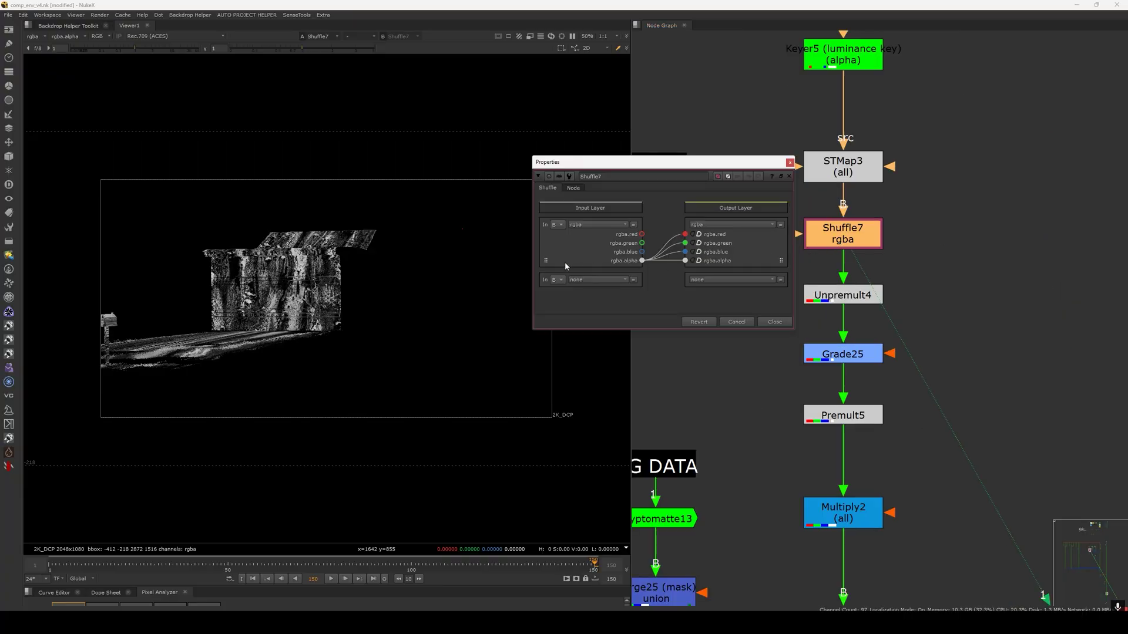
click(753, 322)
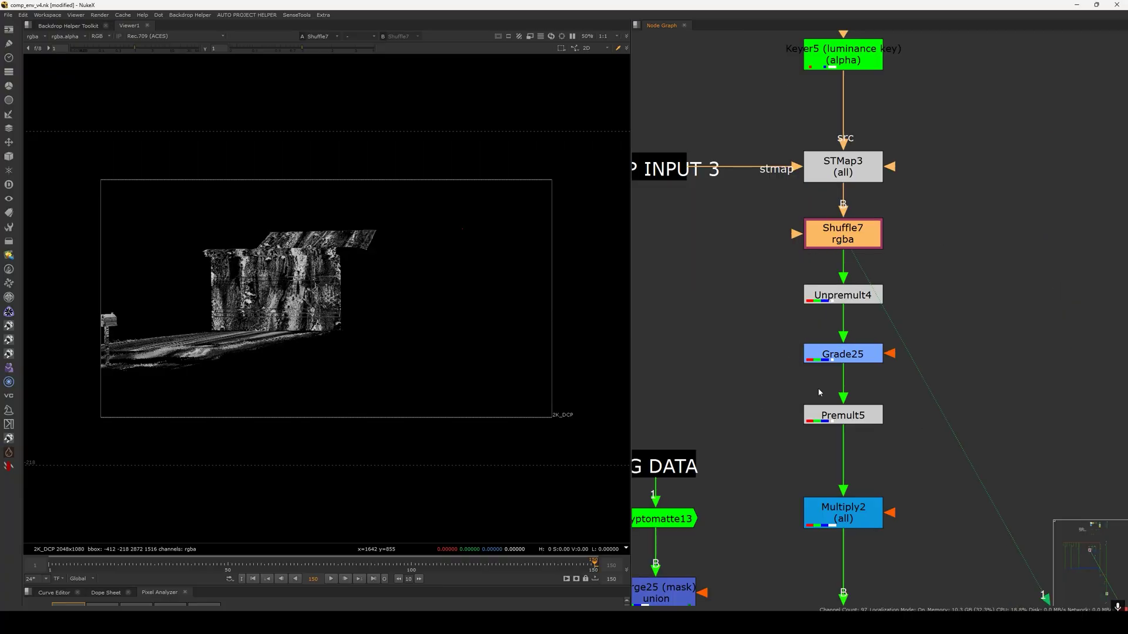
Display the Premult5 output and the merge at the end of the Read47 texture chain.
click(830, 411)
key(1)
scroll(846, 279, down, 4)
middle_drag(822, 417, 818, 399)
drag(891, 398, 772, 470)
key(1)
Display the Merge23 output on the main branch and examine the stains on the garage door.
scroll(785, 365, down, 5)
middle_drag(1002, 412, 852, 362)
scroll(863, 349, up, 7)
drag(929, 315, 772, 391)
key(1)
click(772, 391)
scroll(322, 320, up, 8)
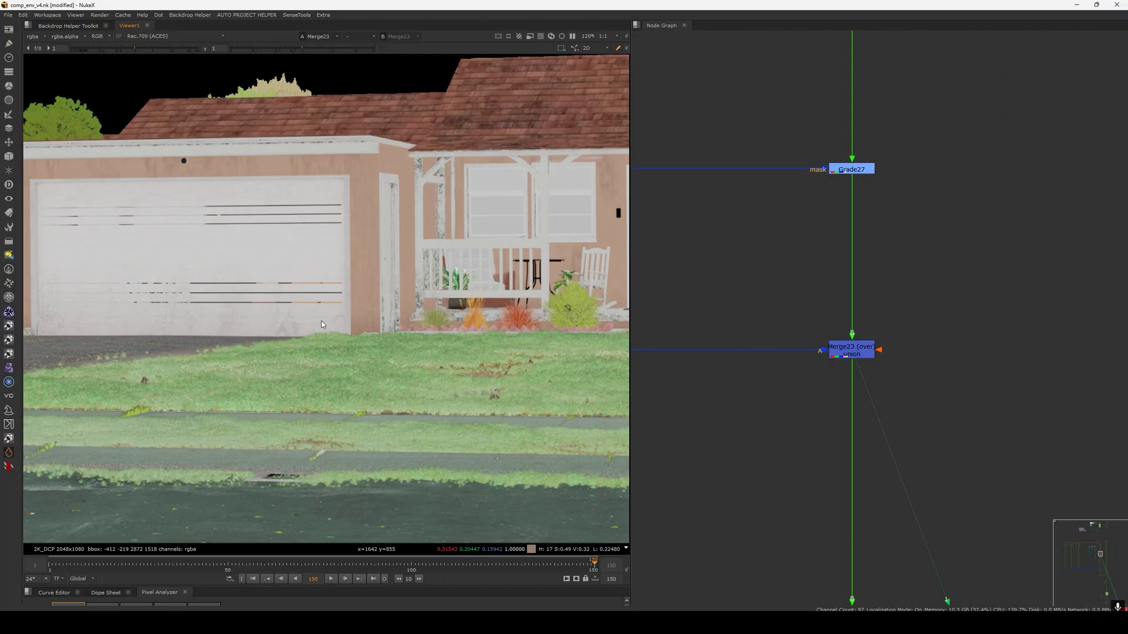
scroll(396, 331, down, 4)
Switch the display from Merge26 to the downstream Dot3 output and inspect the roof up close.
drag(944, 140, 765, 389)
scroll(871, 359, down, 5)
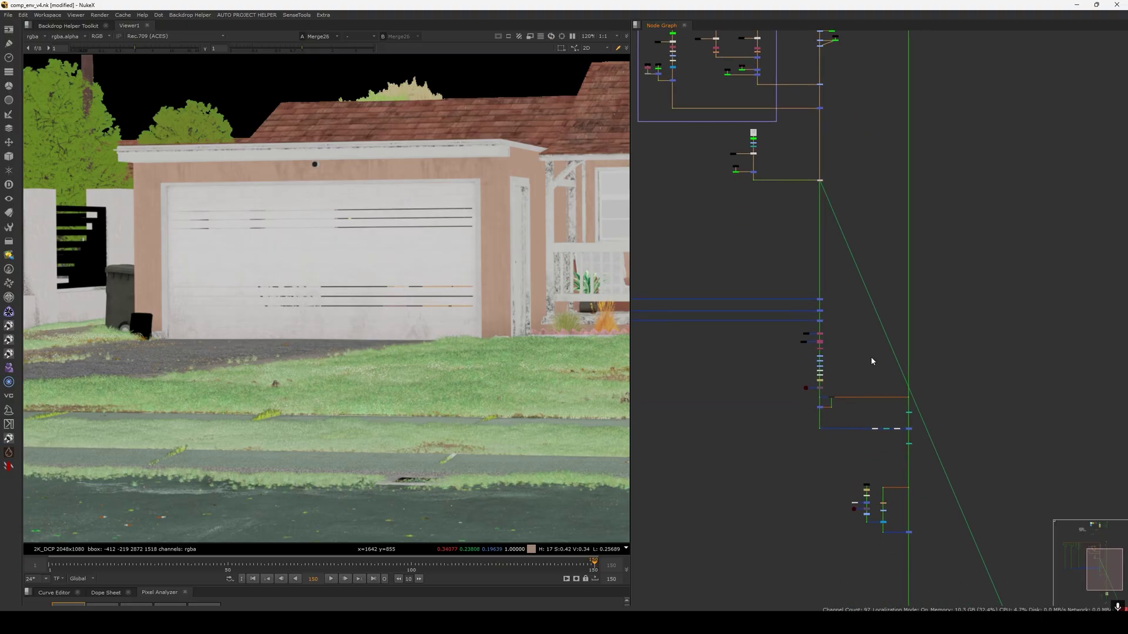
scroll(920, 446, up, 2)
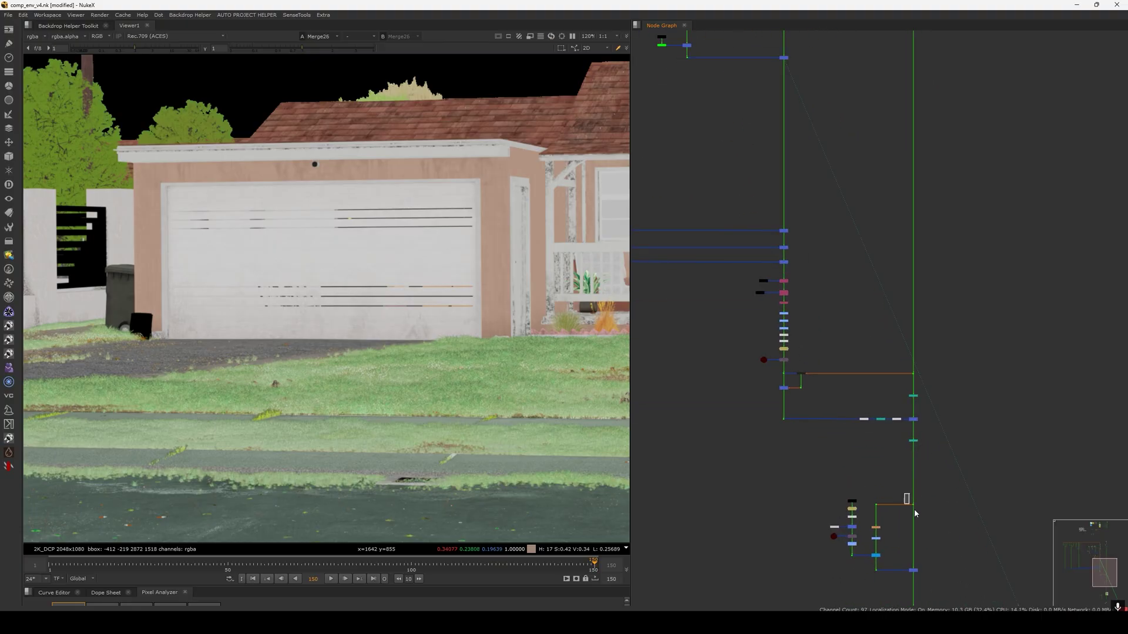
click(913, 505)
key(1)
scroll(363, 286, up, 8)
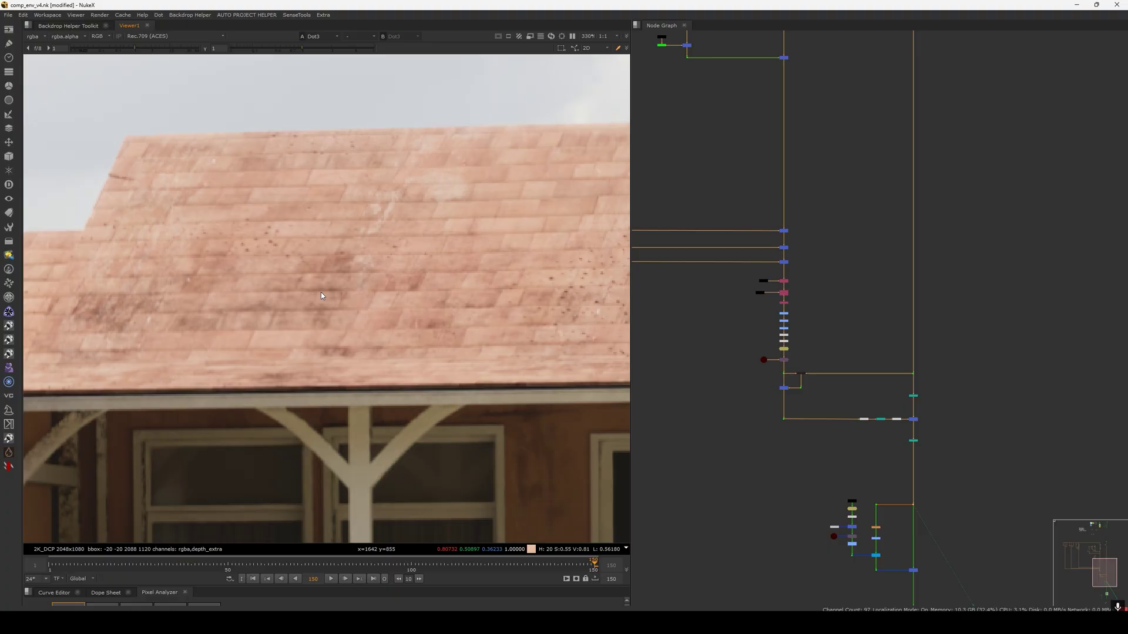
Toggle Merge26 to compare the roof with and without the stain texture.
scroll(322, 293, down, 3)
middle_drag(356, 288, 262, 292)
middle_drag(760, 149, 918, 369)
click(942, 278)
key(d)
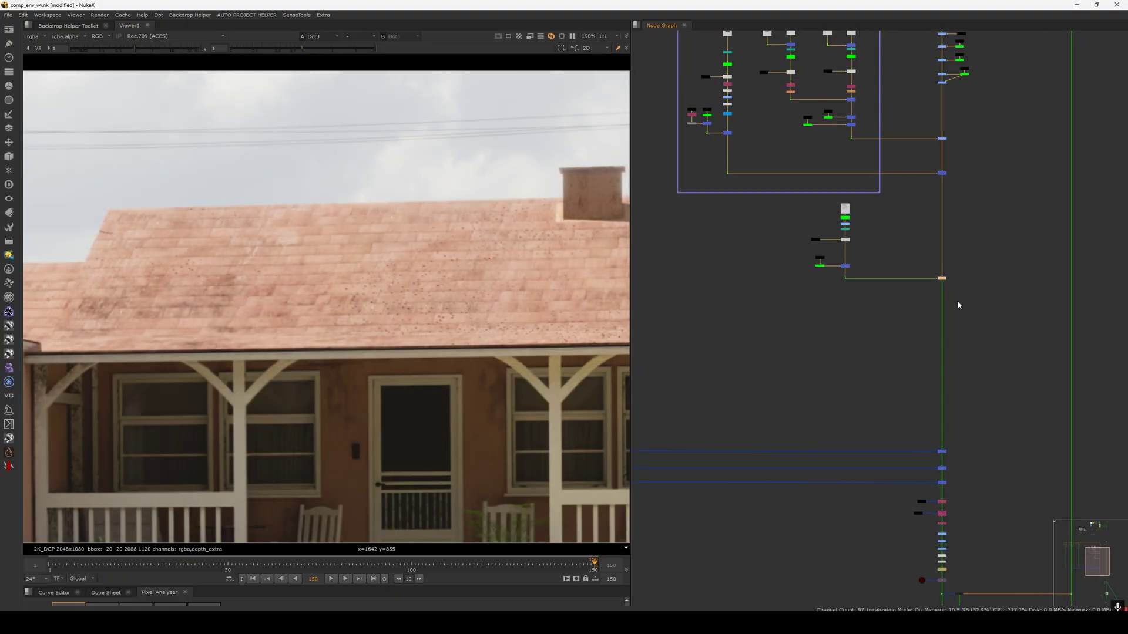
Set Merge26 to the multiply operation with alpha masking enabled and a mix of 1.
scroll(907, 270, up, 5)
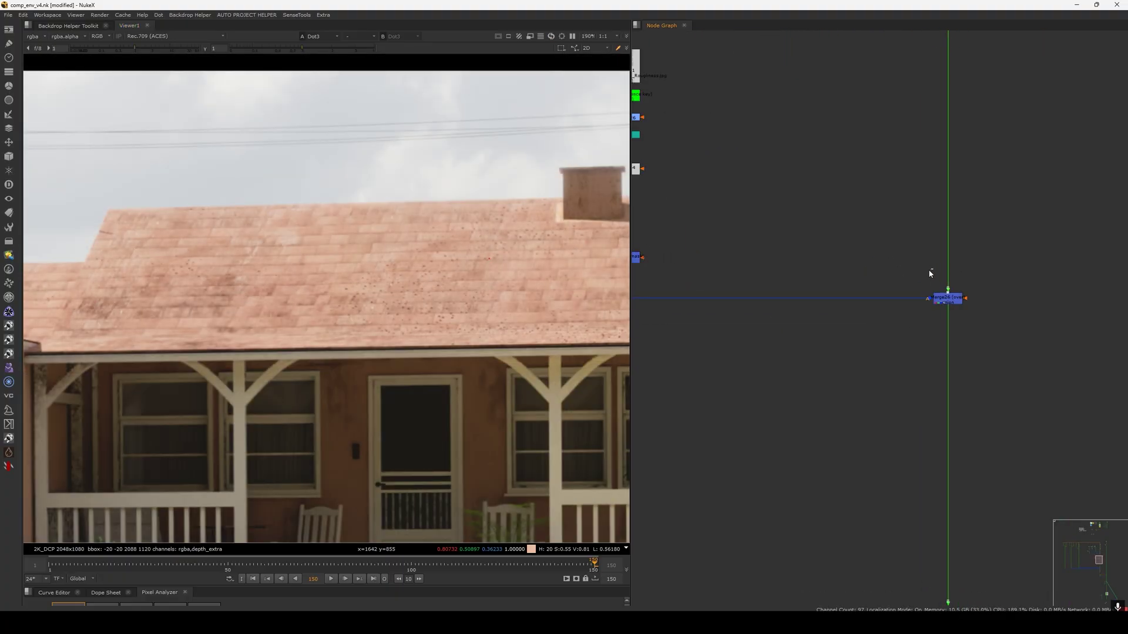
double_click(946, 298)
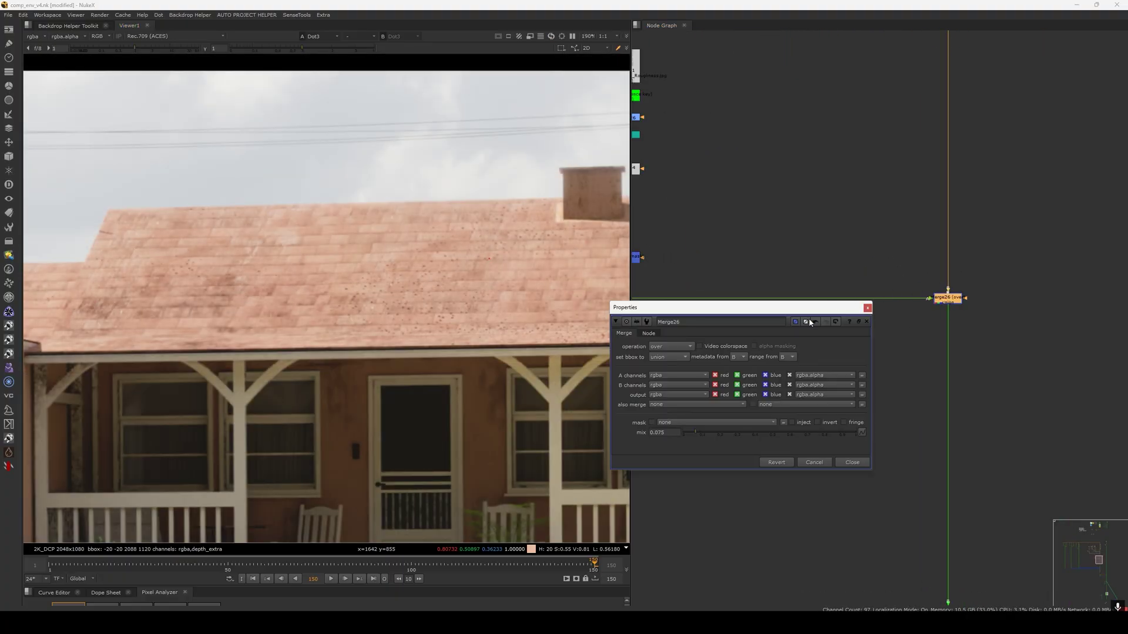
click(670, 346)
click(665, 336)
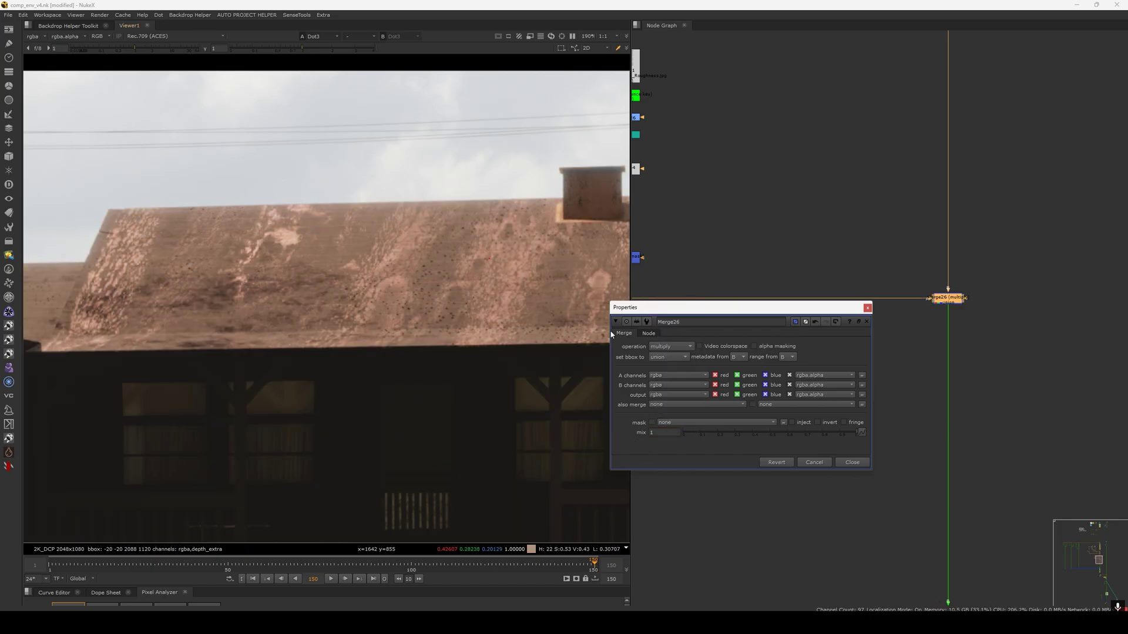
click(767, 348)
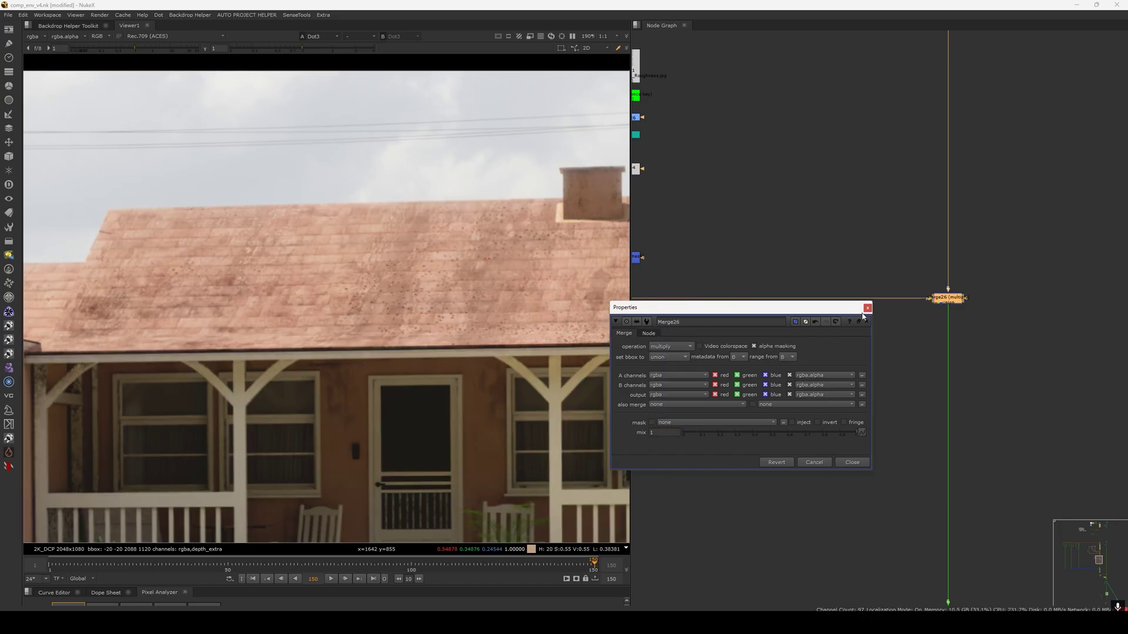
click(867, 308)
click(1021, 259)
click(967, 300)
scroll(586, 329, down, 3)
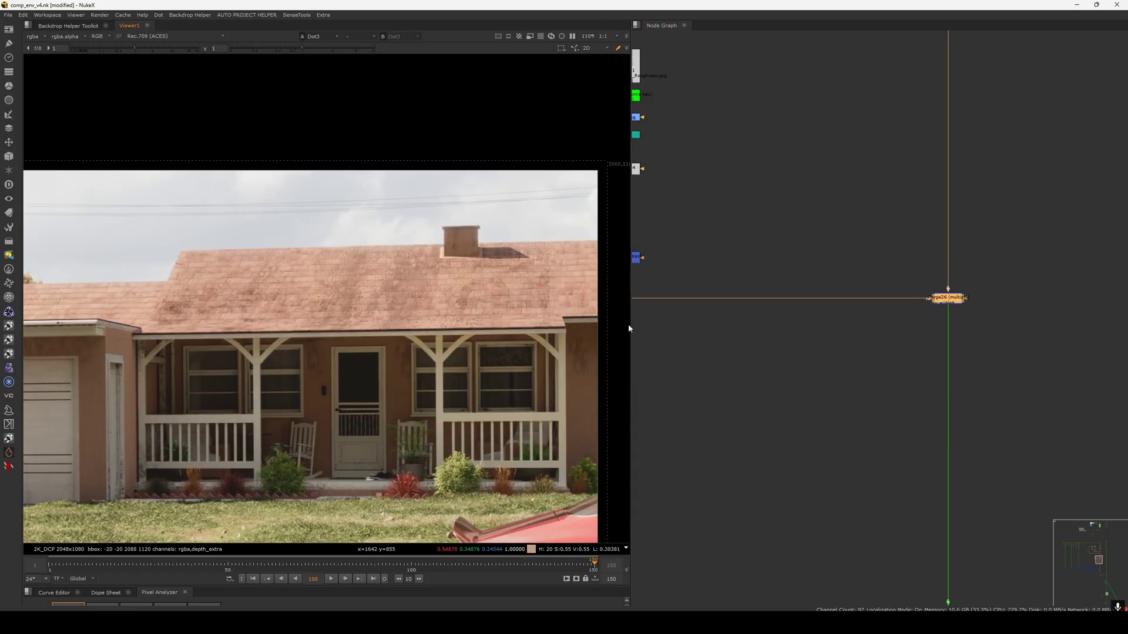
Lower the Merge26 mix and disable the node to compare the shot without the roof stains.
double_click(946, 298)
scroll(332, 304, up, 3)
click(718, 433)
key(d)
click(868, 307)
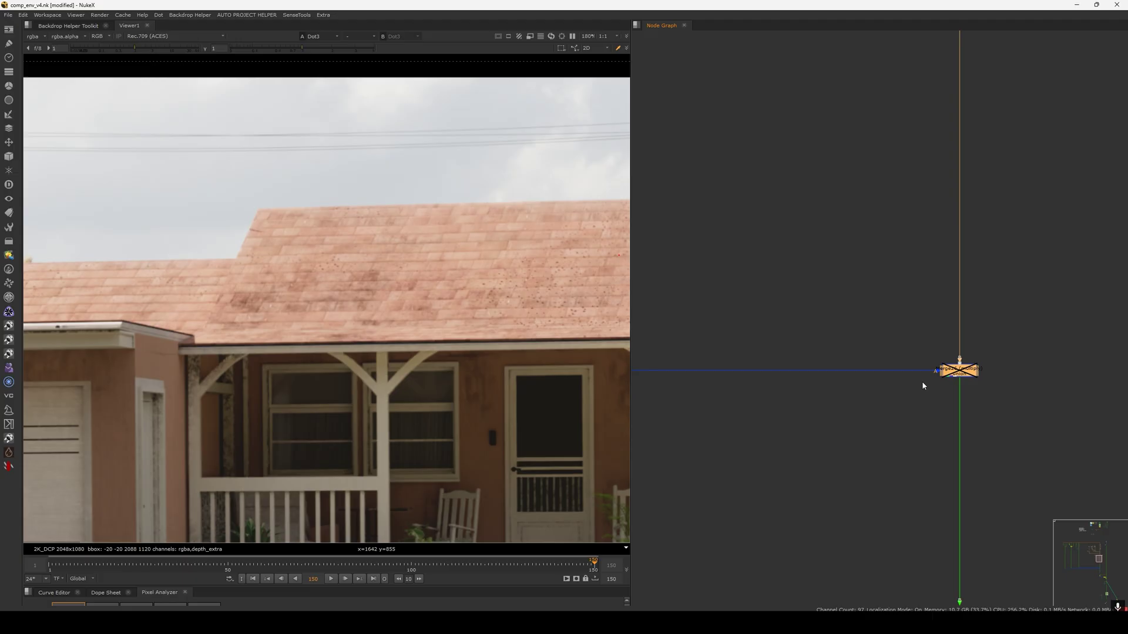
scroll(404, 222, down, 6)
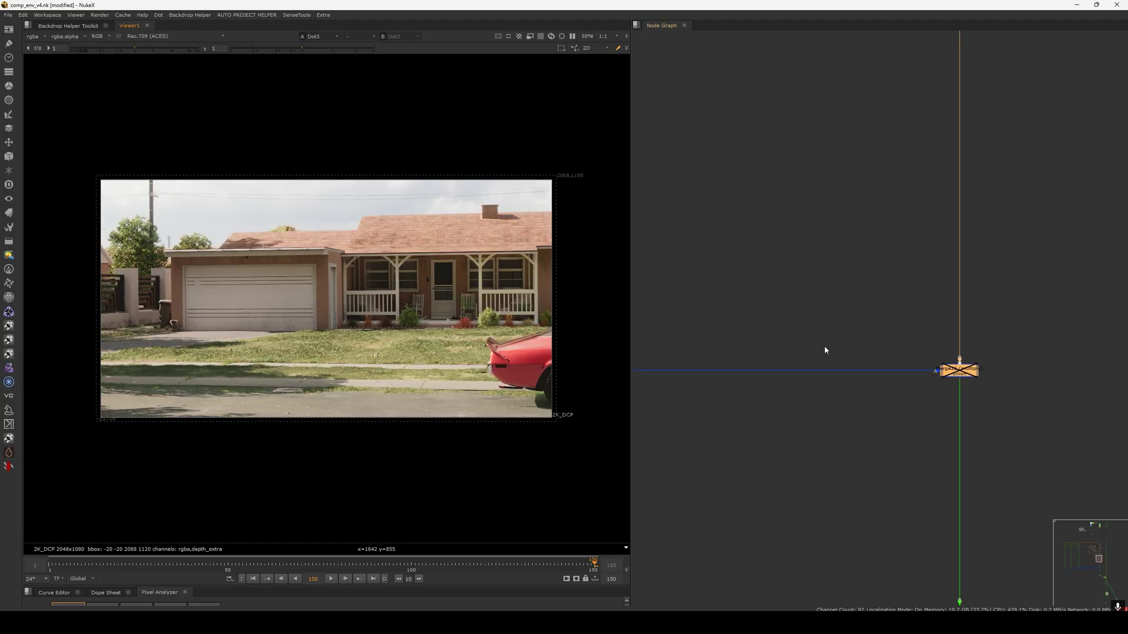
key(f)
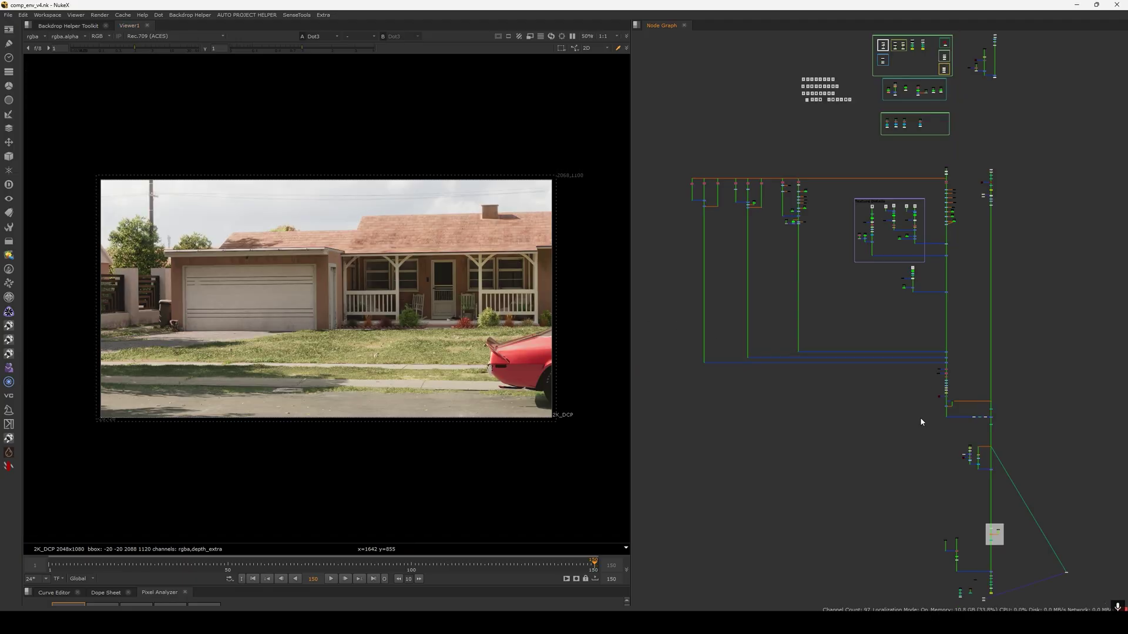